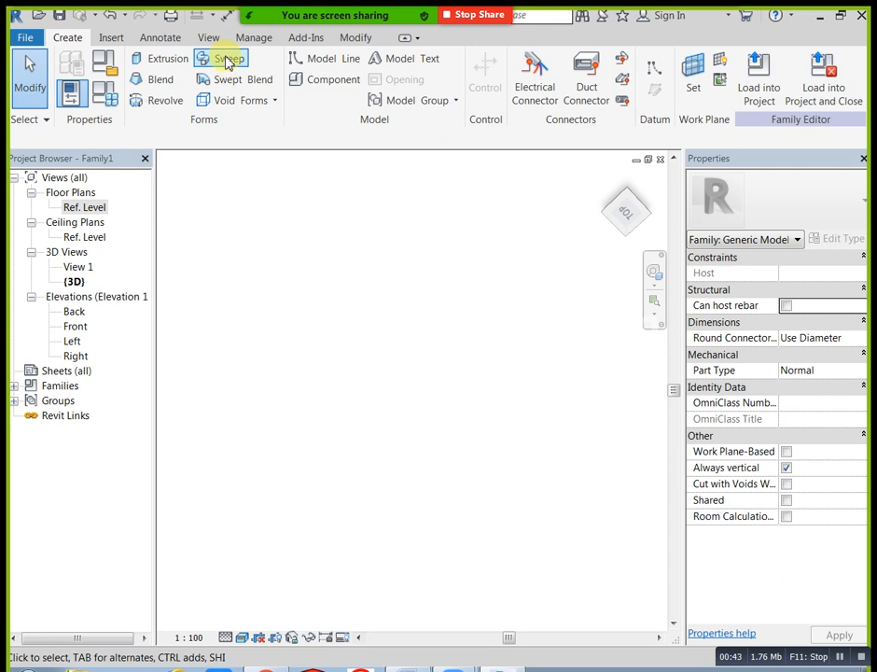
- Start a swept blend with a sketched path and open the Ref. Level floor plan for drawing it
click(227, 85)
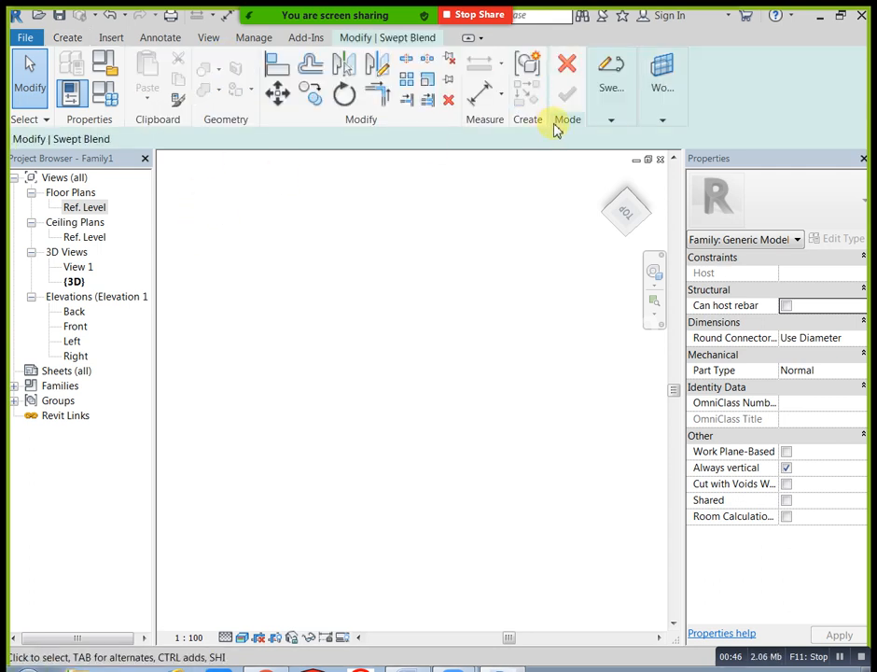
click(611, 103)
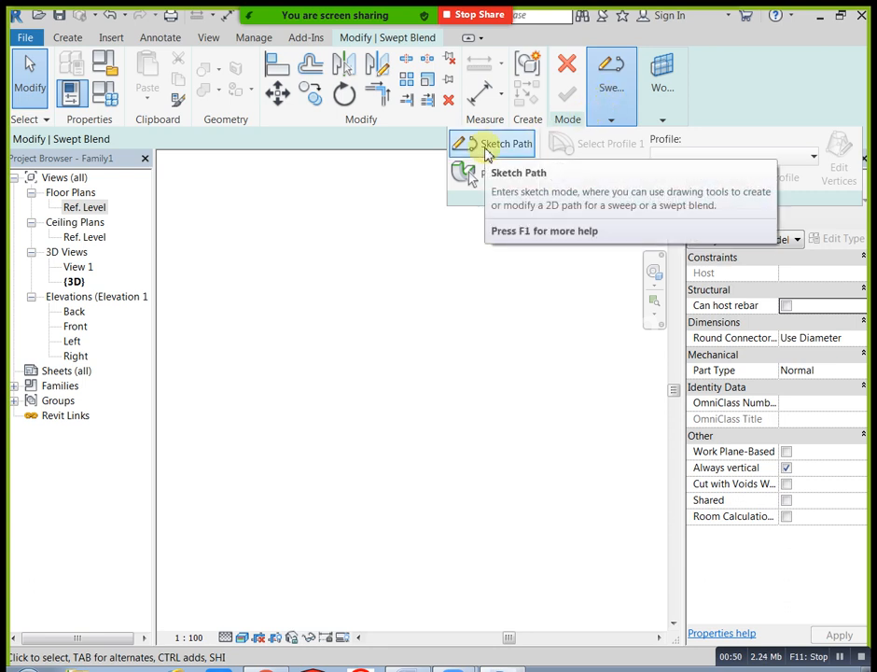
click(488, 149)
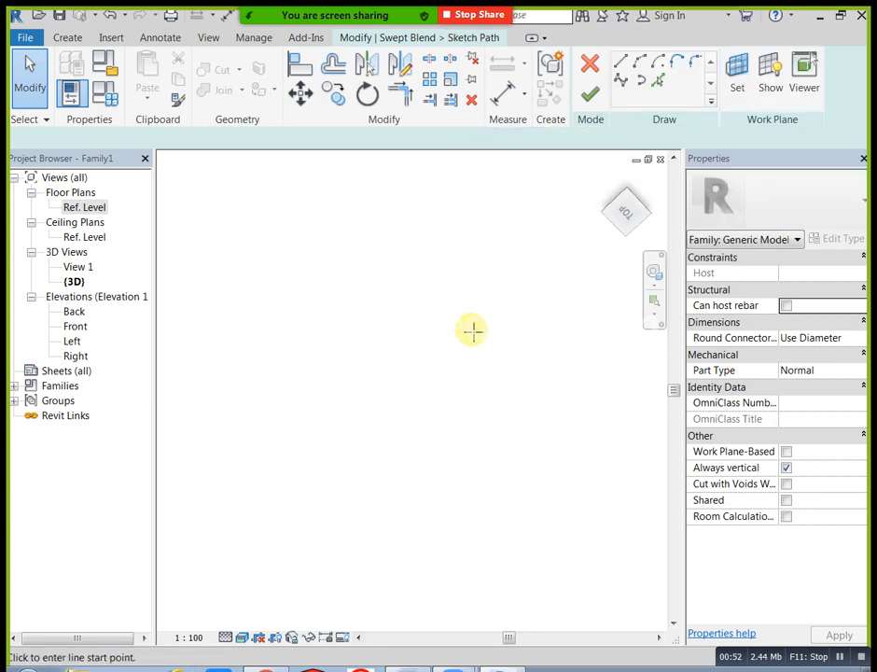
click(641, 61)
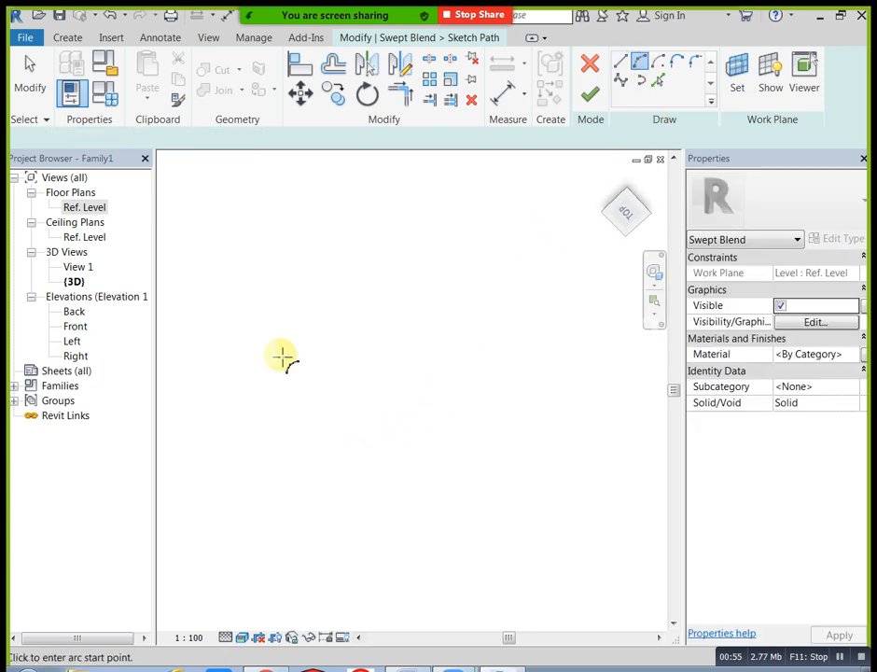
double_click(100, 208)
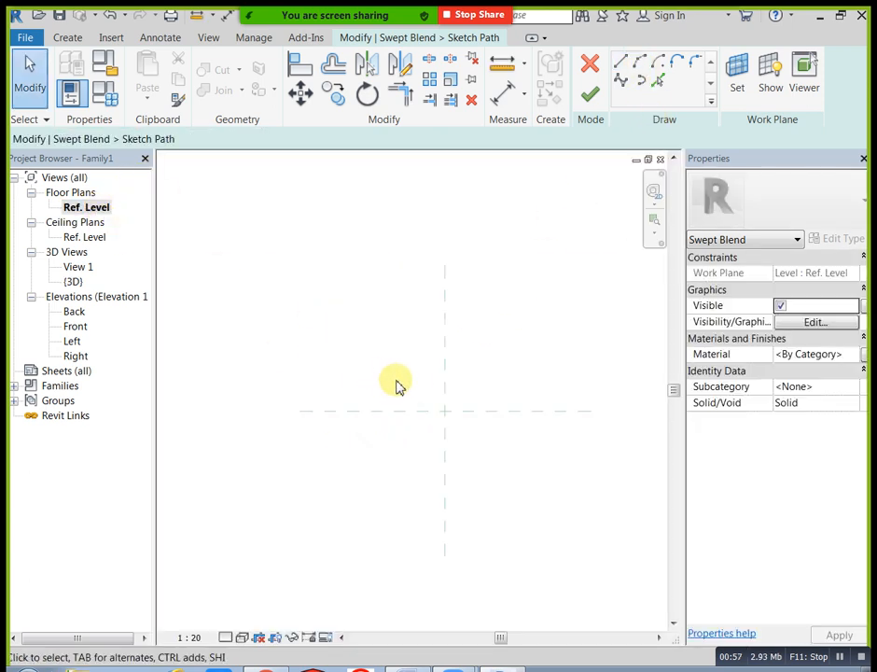
- Sketch an upward-bulging arc path with a radius of about 1248, ending on the horizontal reference plane either side of centre, and finish the path
click(640, 62)
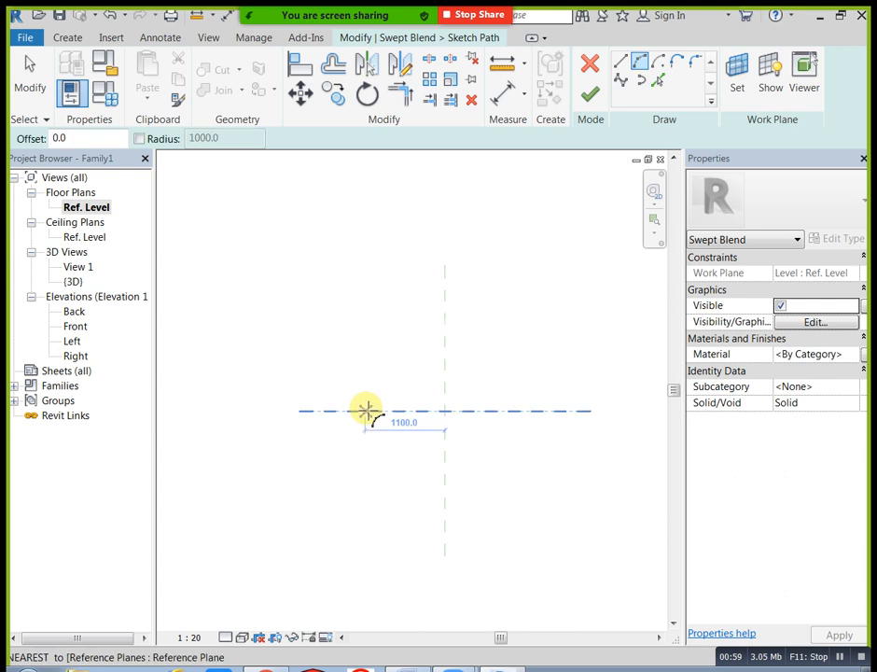
click(365, 410)
click(539, 411)
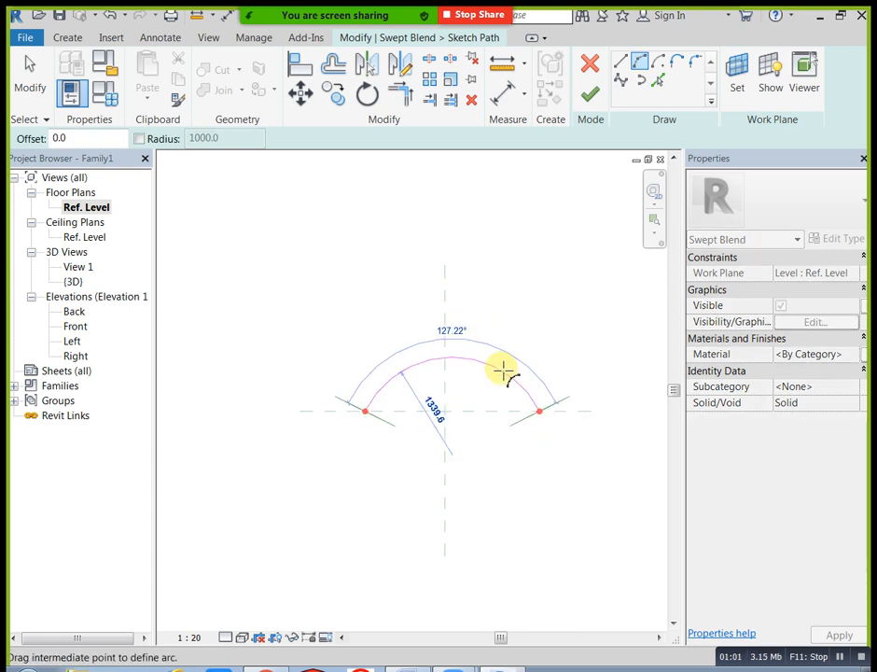
click(500, 357)
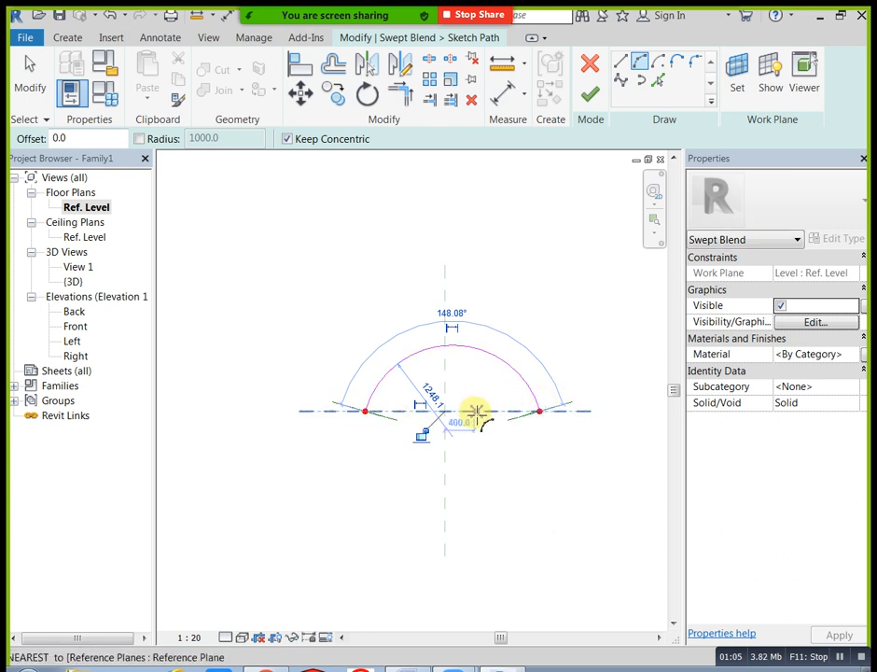
click(597, 97)
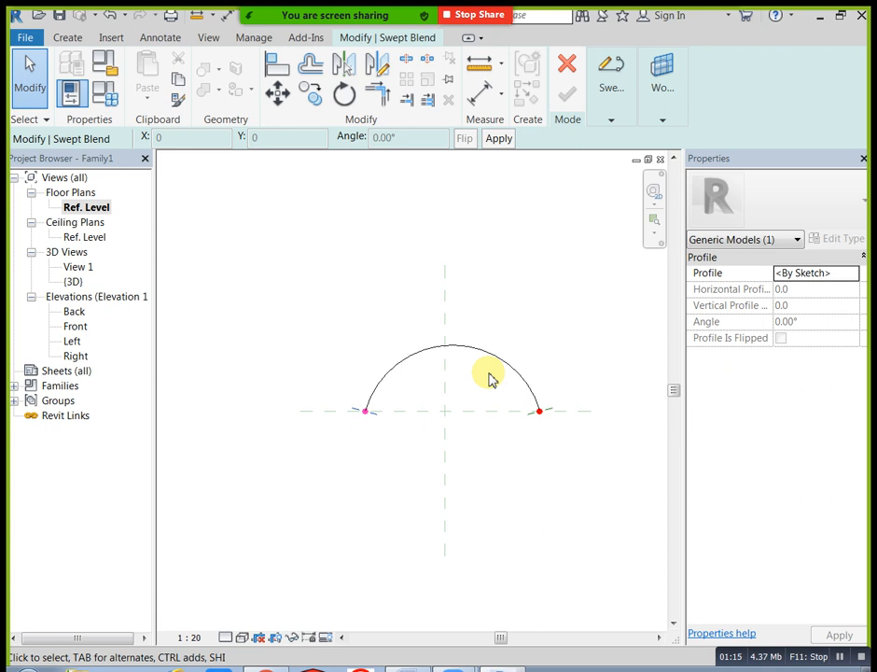
- Edit the sketch of the swept blend's first profile in the Front elevation
click(614, 115)
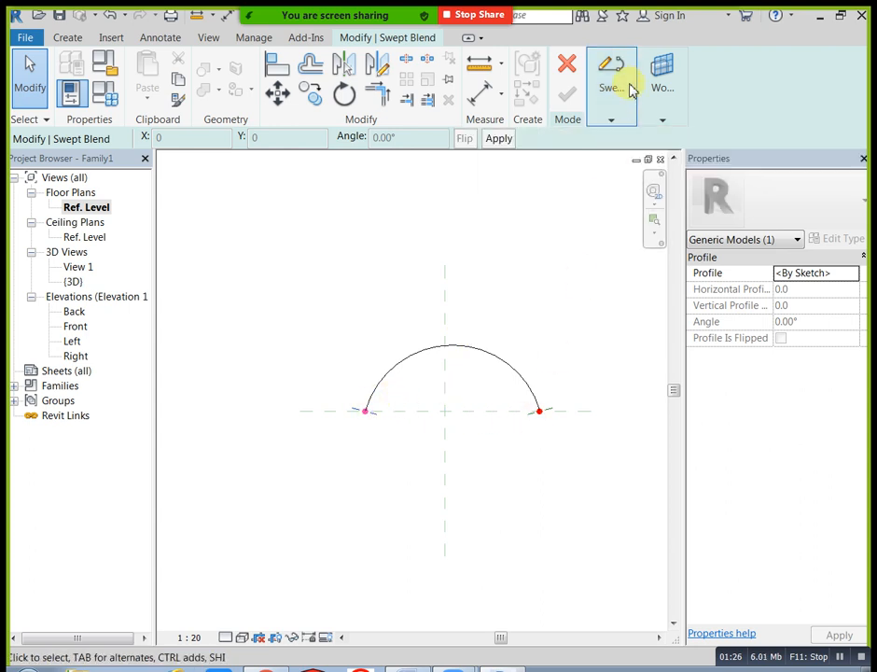
mouse_move(632, 88)
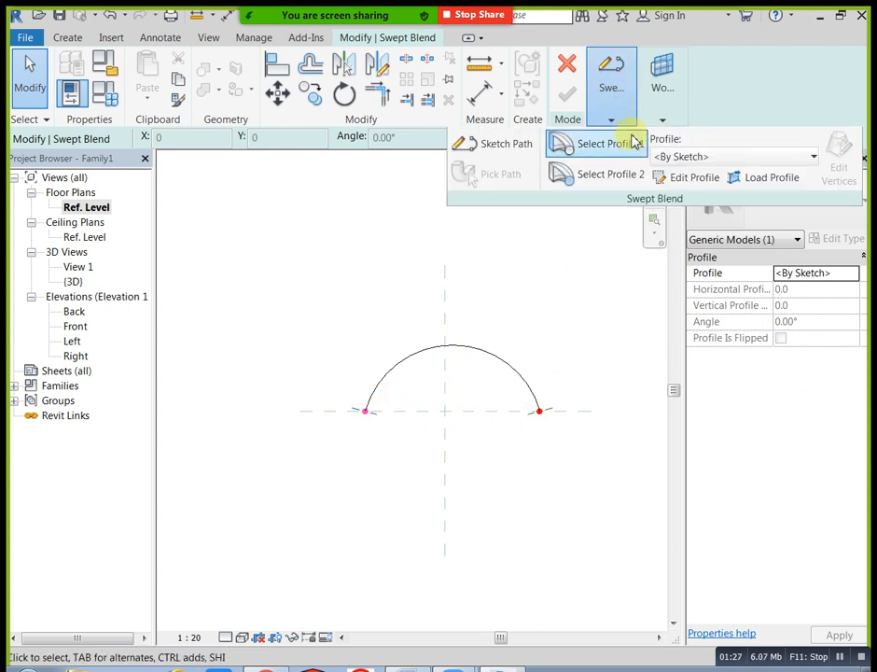
click(689, 183)
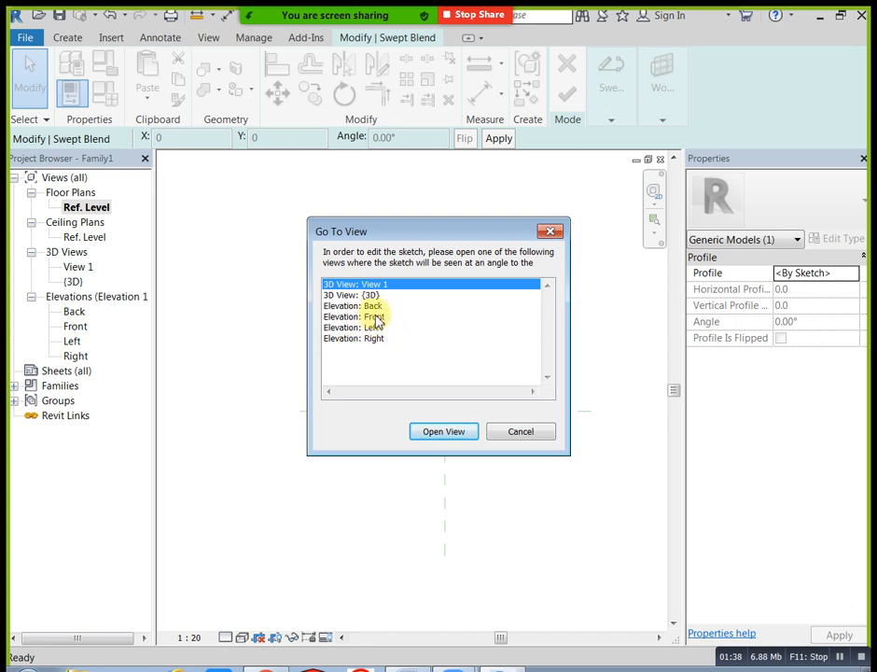
click(377, 317)
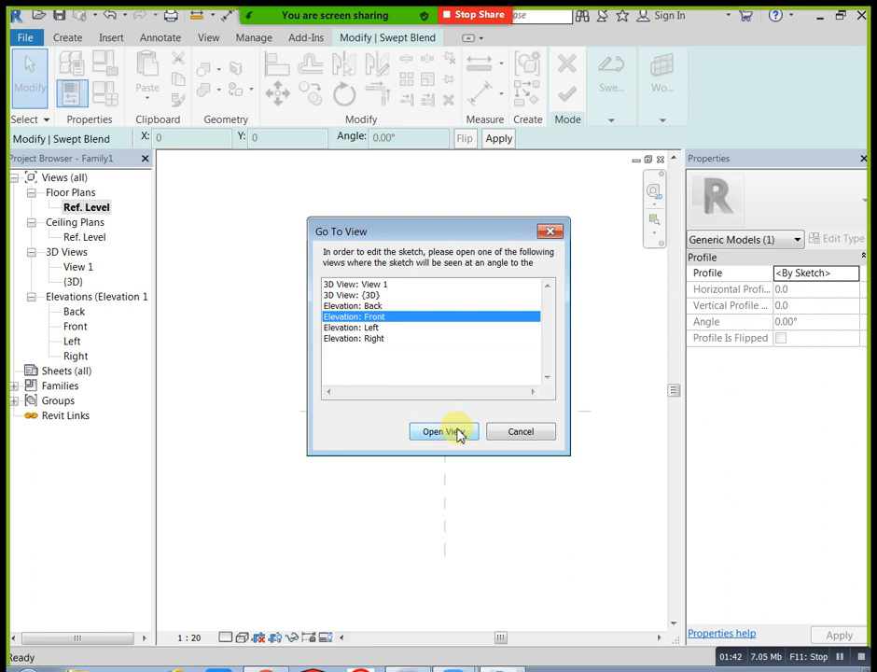
click(457, 432)
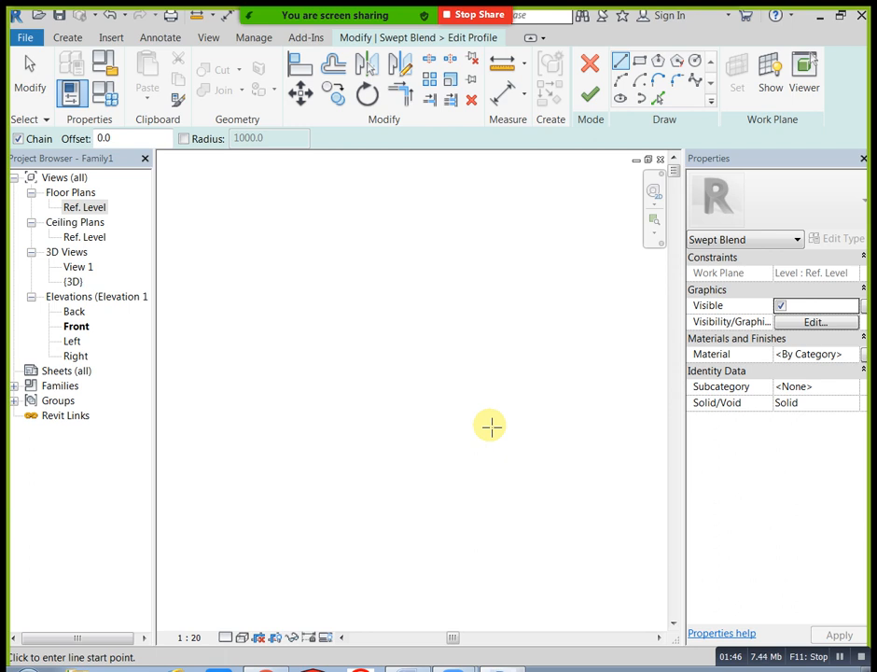
- Draw the first profile as a rectangle about 620 by 460 from the path's start point and finish the sketch
key(z)
key(a)
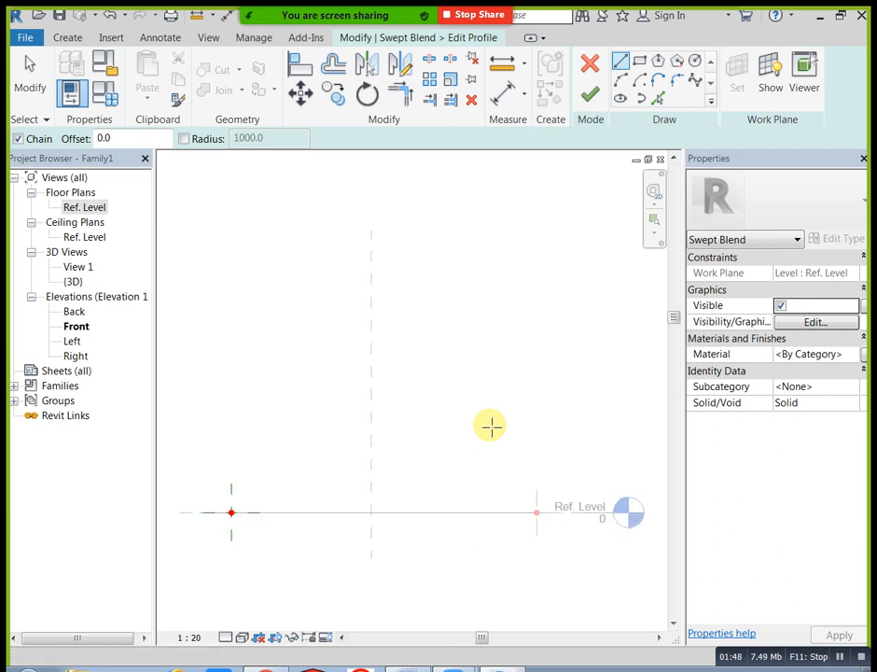
click(639, 61)
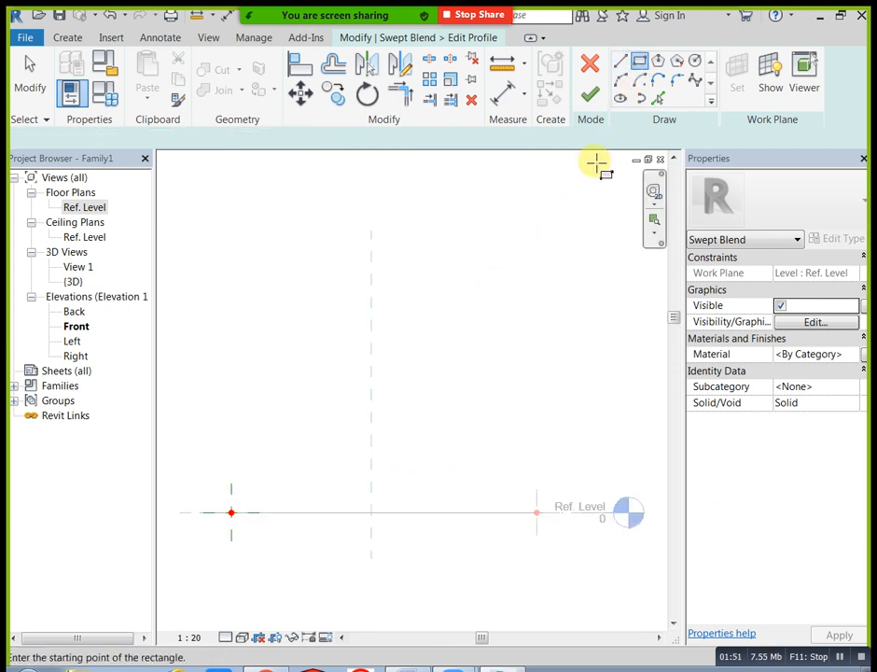
click(231, 513)
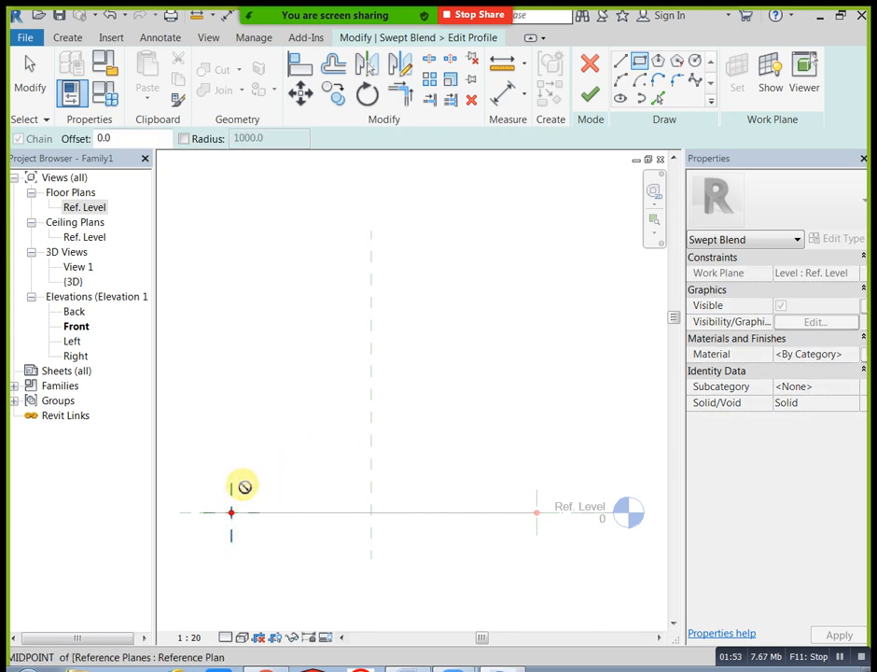
click(308, 454)
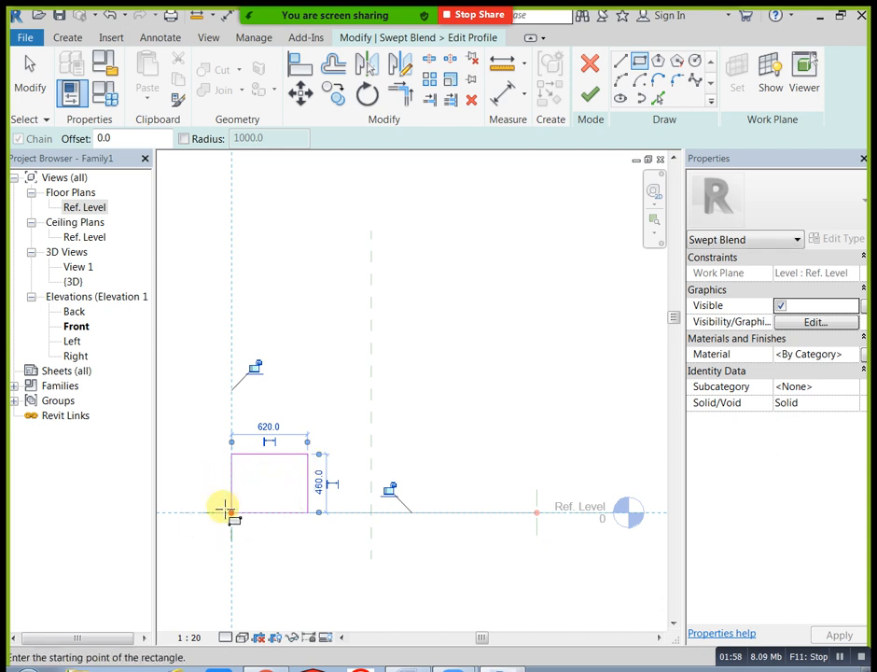
click(591, 103)
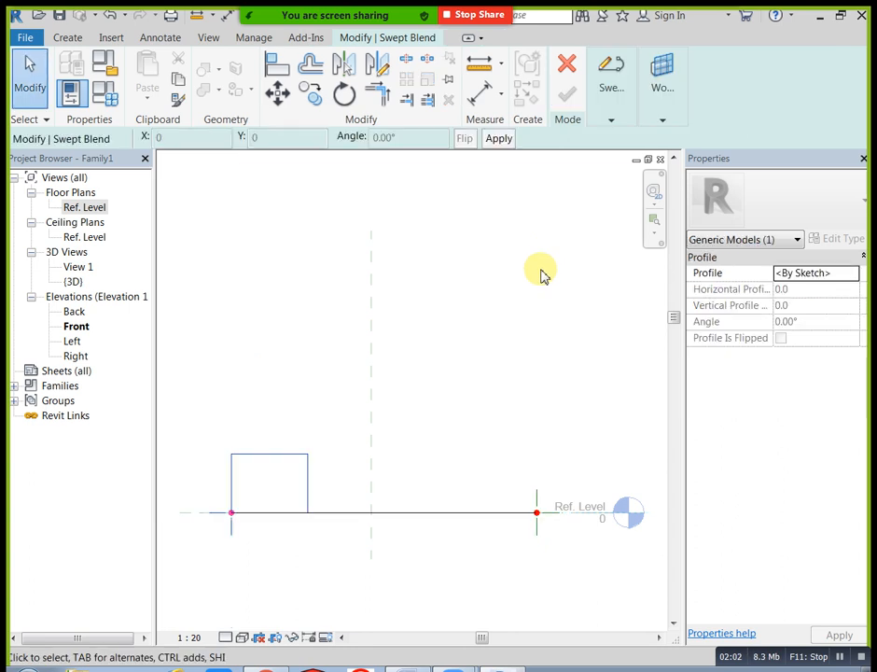
- Draw the second profile as a rectangle about 420 by 260 from the path's other endpoint and finish the sketch
click(612, 119)
click(635, 173)
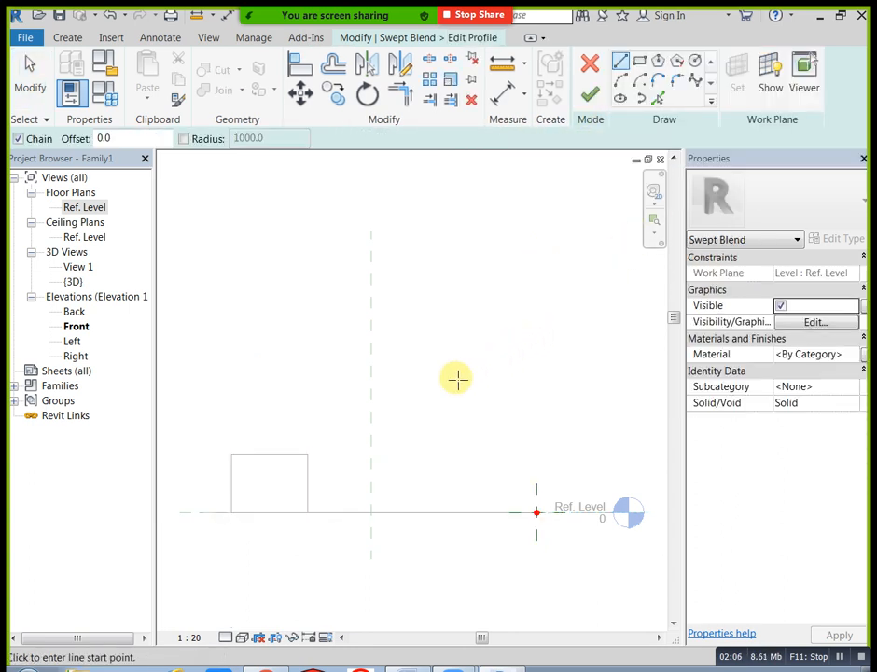
click(640, 60)
click(537, 512)
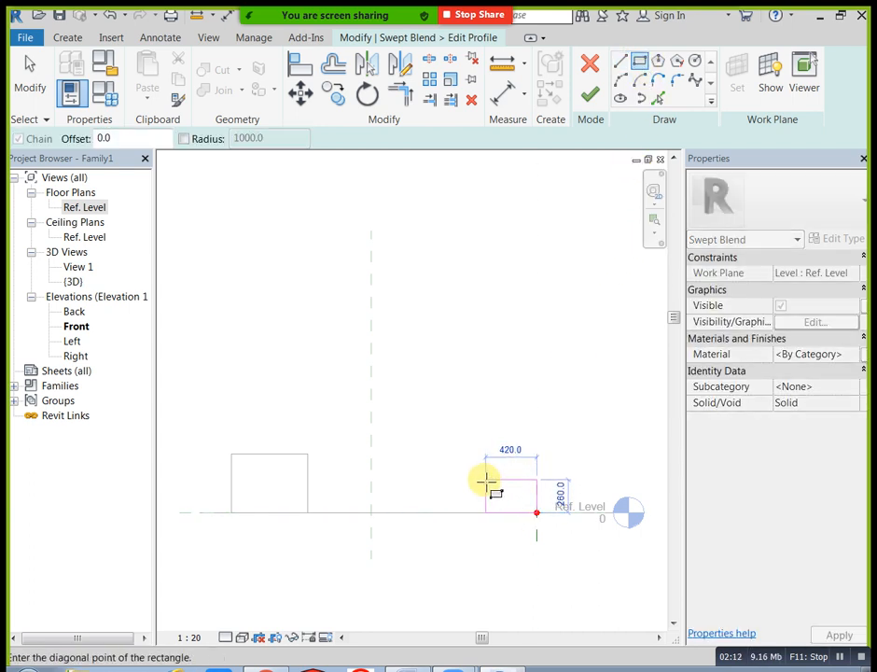
click(485, 480)
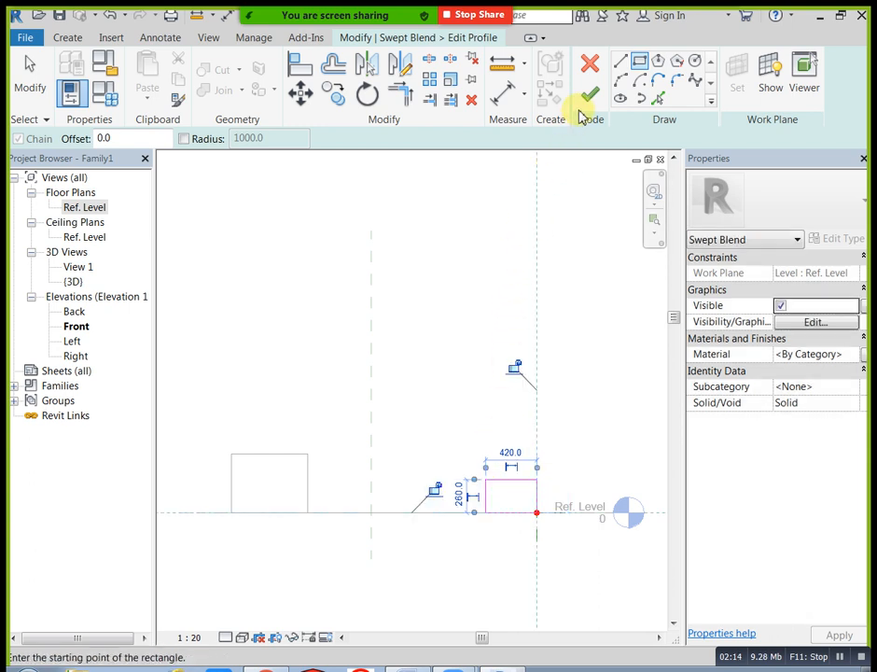
click(589, 97)
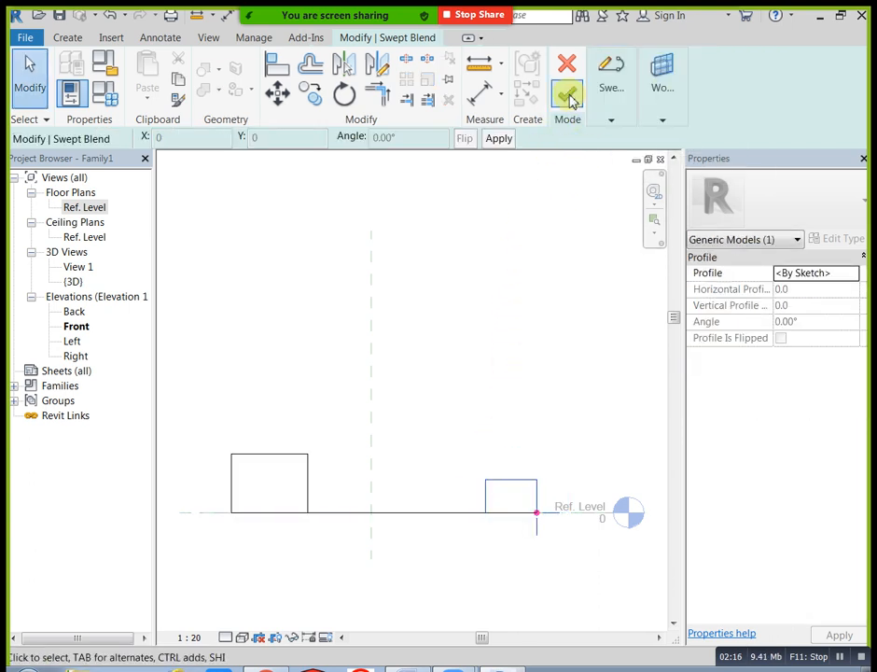
- Finish the swept blend and show it in the default 3D view from the front
click(566, 94)
click(579, 222)
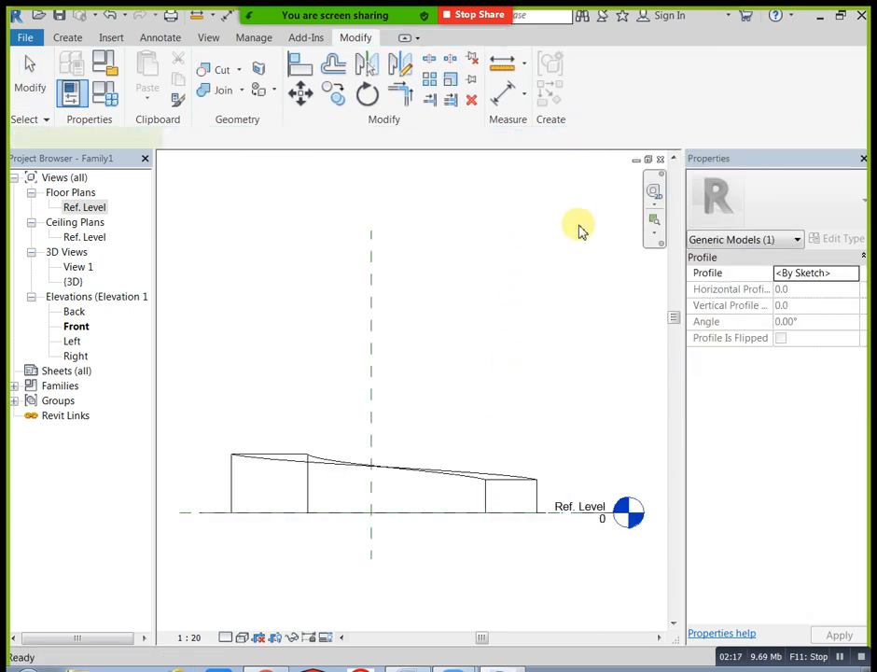
click(227, 37)
click(160, 66)
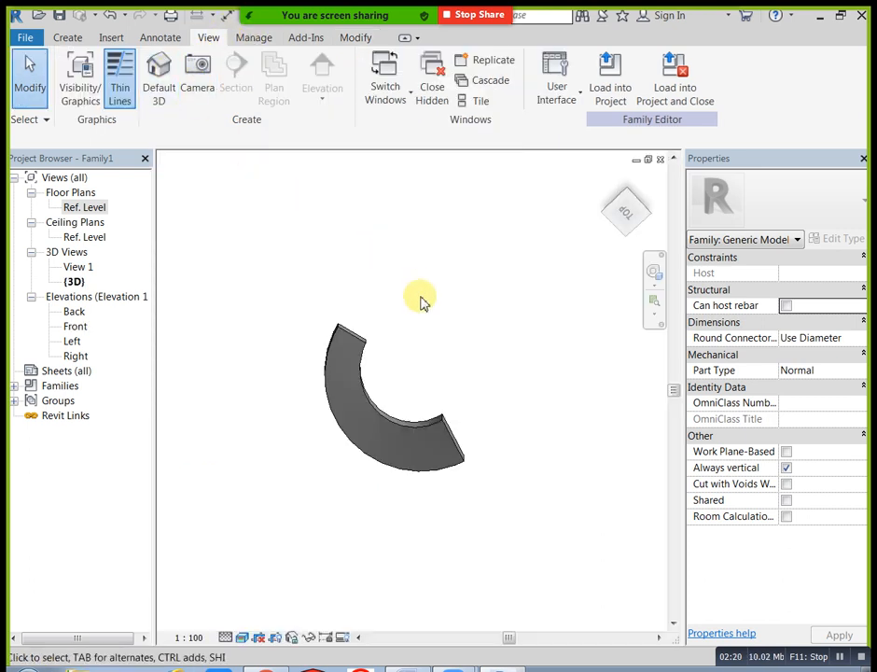
shift+middle_drag(433, 590, 415, 457)
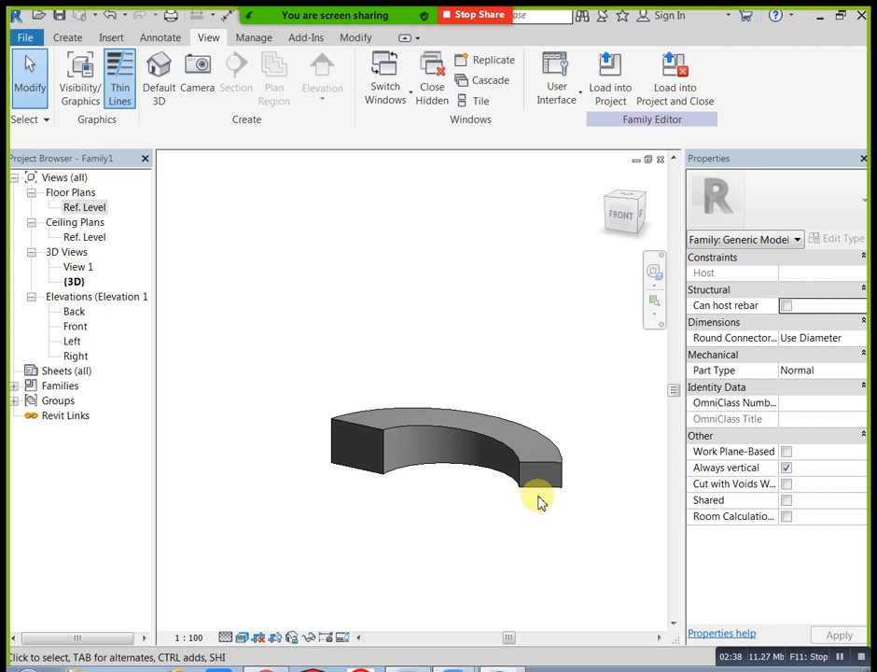
- Reopen the swept blend's Profile 1 sketch for editing and switch to the Front elevation
click(67, 37)
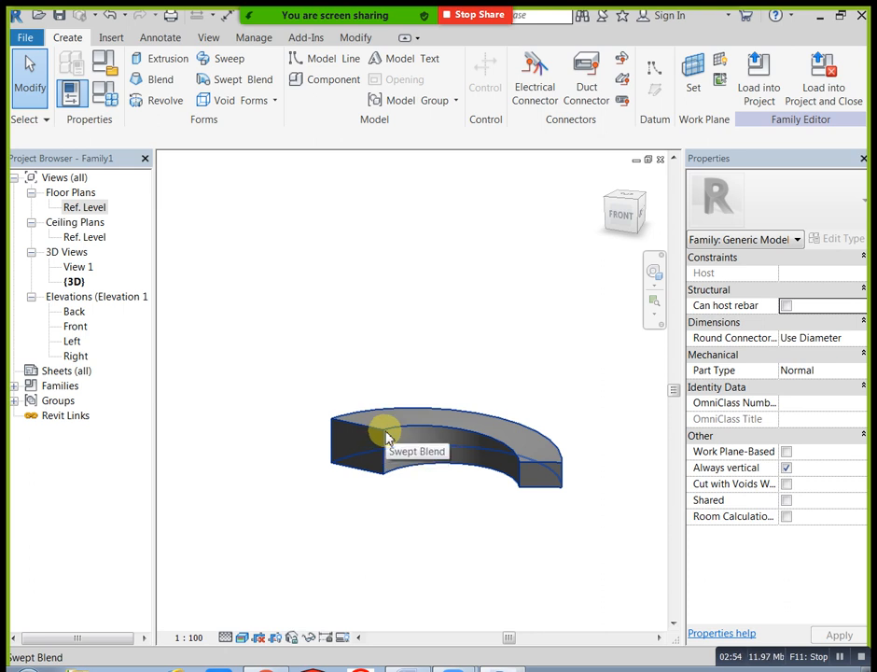
click(388, 437)
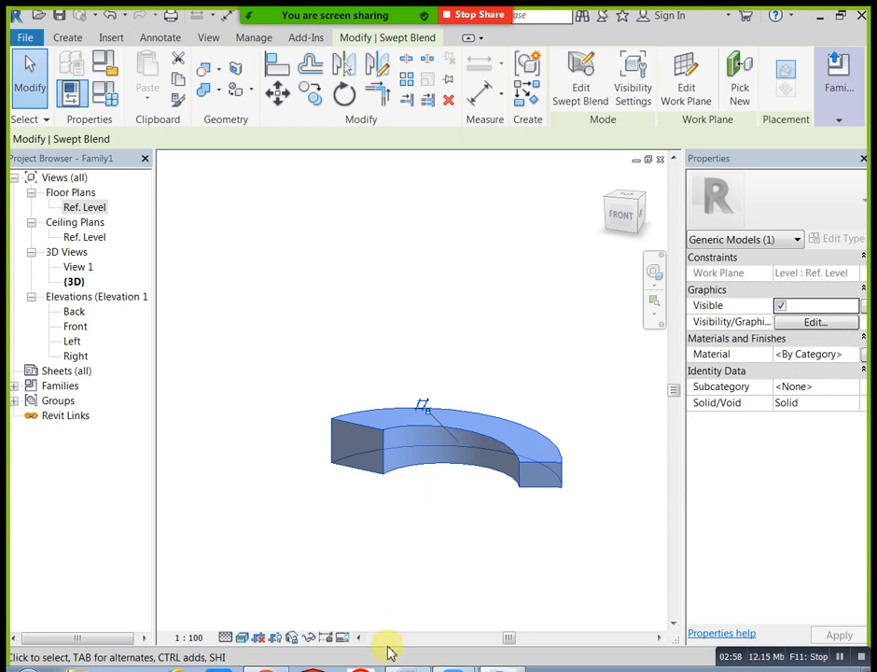
click(565, 94)
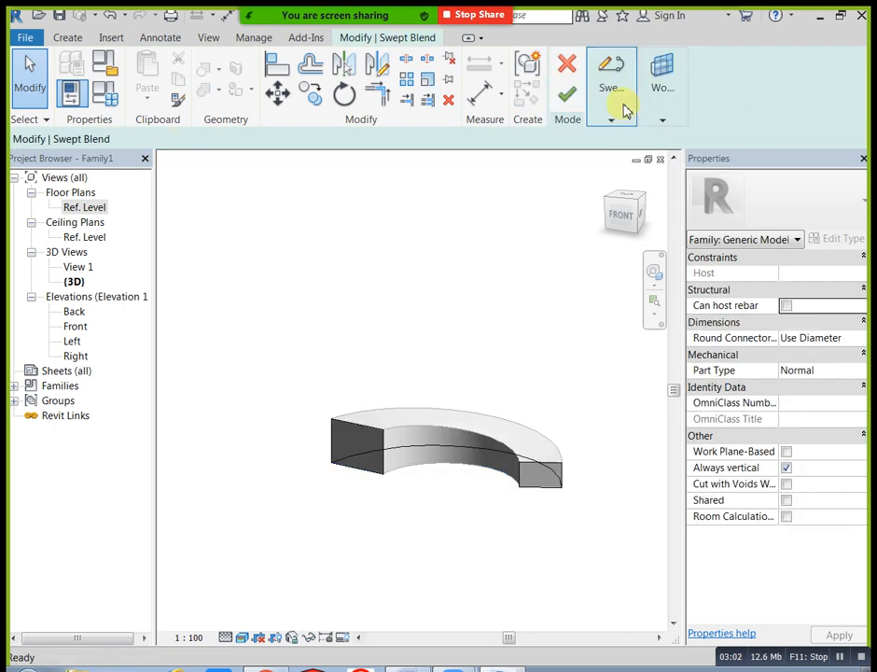
mouse_move(626, 110)
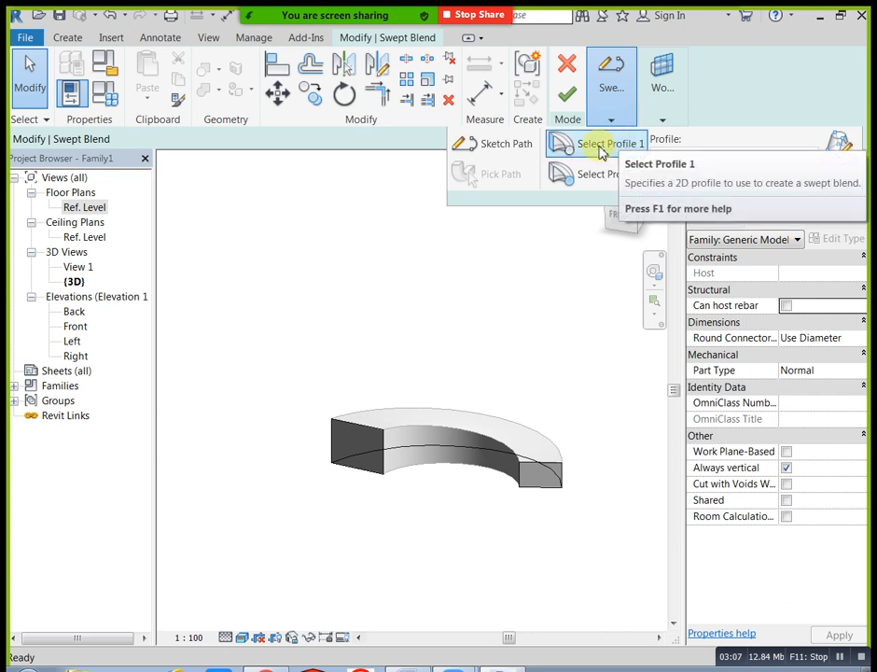
click(602, 148)
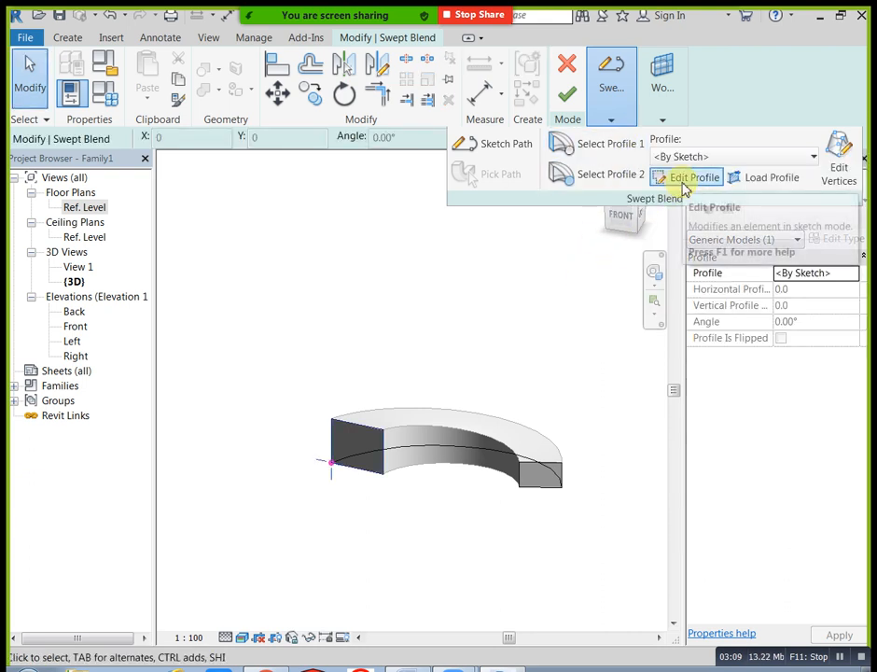
click(687, 182)
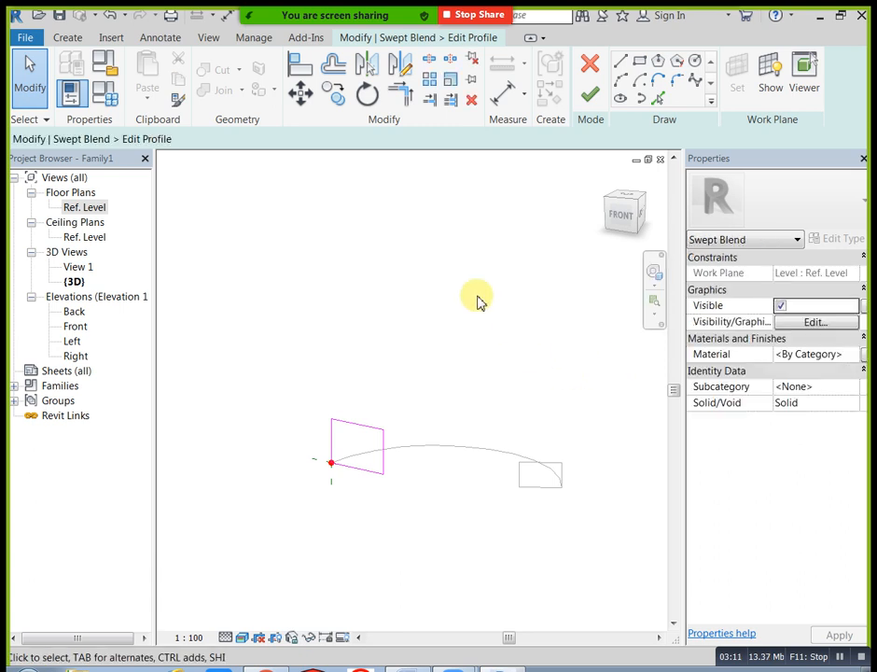
double_click(64, 326)
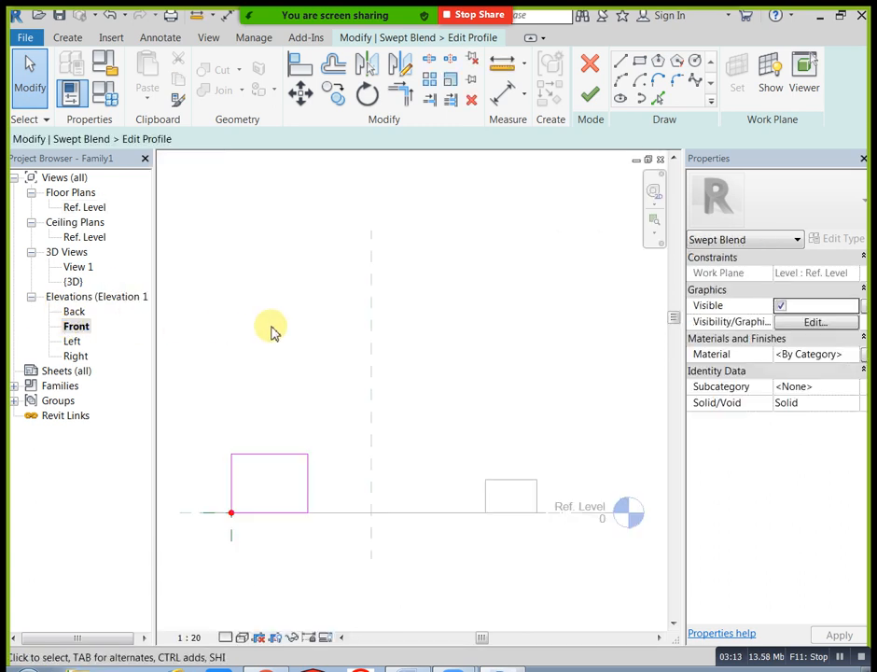
- Delete the whole rectangle of the first profile sketch
scroll(266, 529, up, 1)
drag(216, 425, 333, 533)
key(Delete)
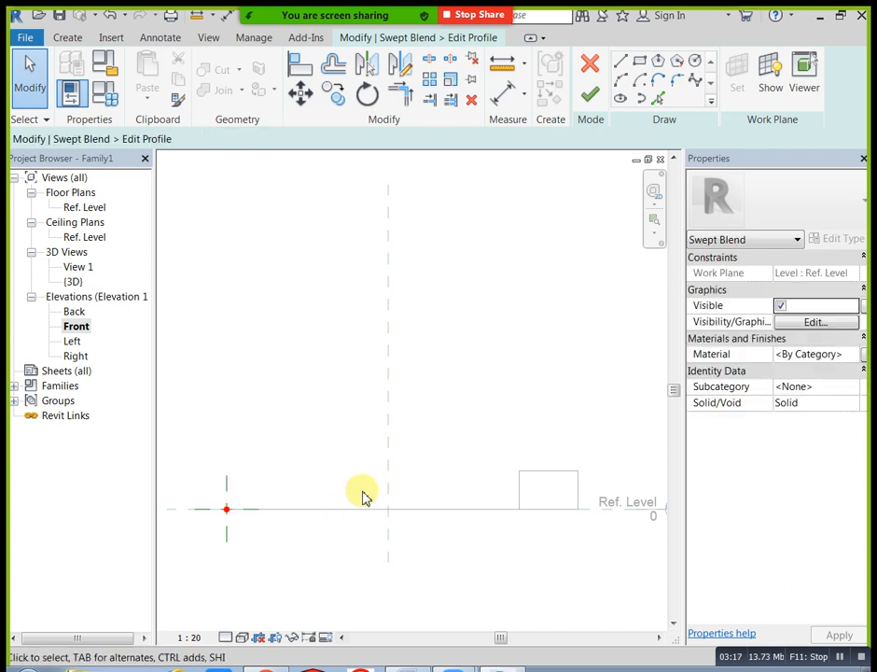
- Draw the first profile as a rectangle about 560 by 480 around the path endpoint and finish the profile sketch
click(640, 64)
click(188, 477)
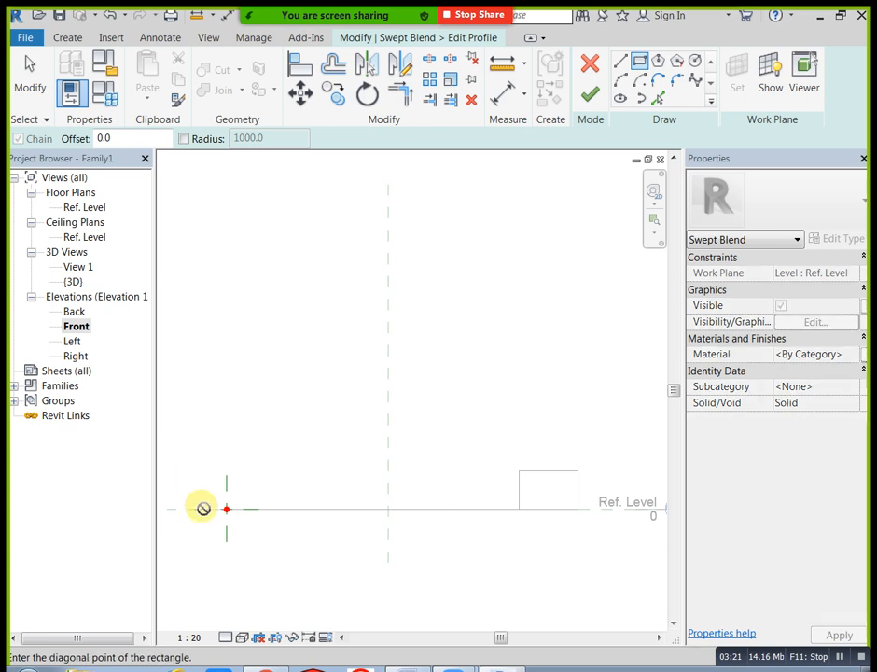
click(267, 547)
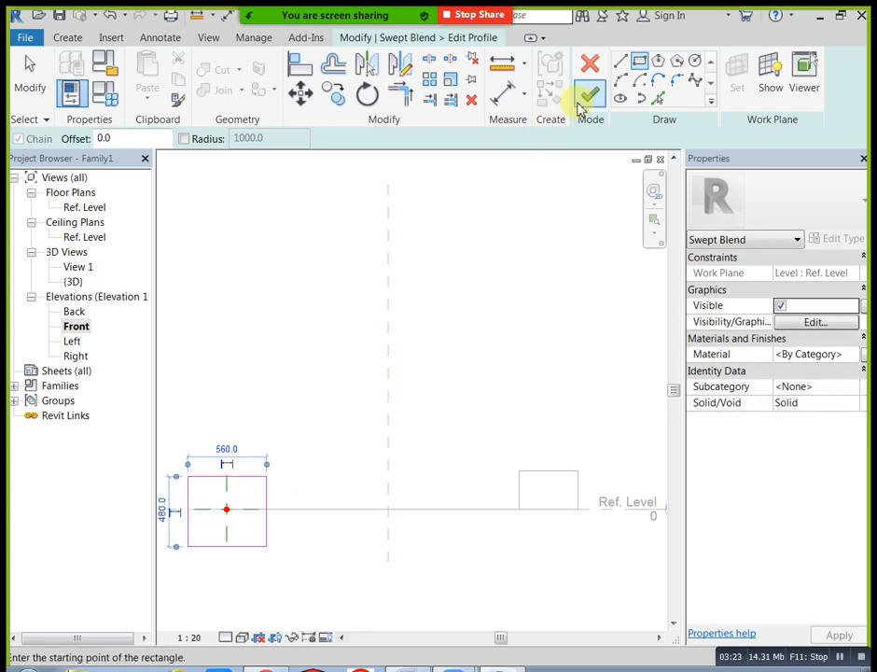
click(588, 104)
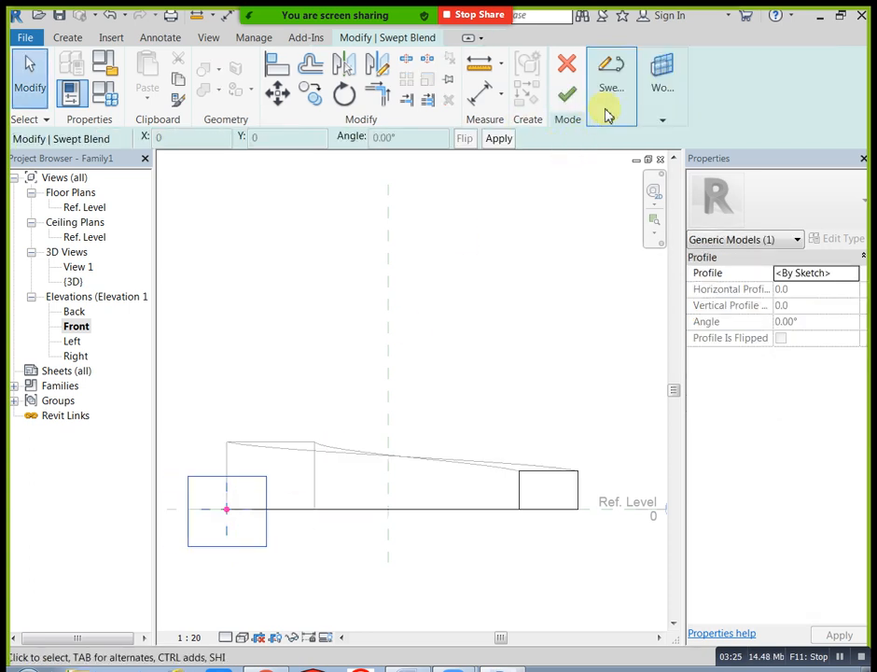
- Open the Profile 2 sketch of the swept blend for editing and delete its whole rectangle
click(609, 110)
click(626, 177)
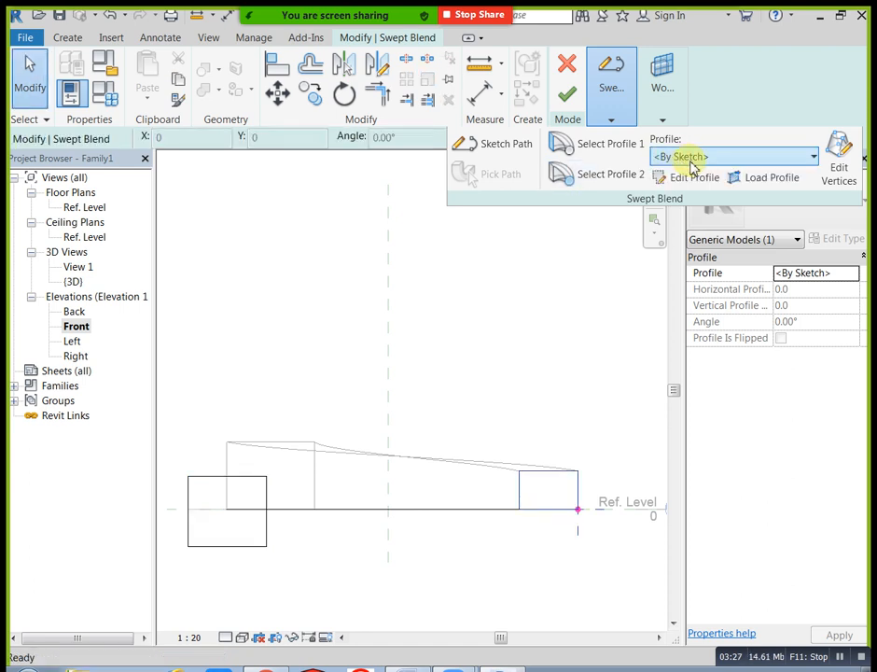
click(691, 178)
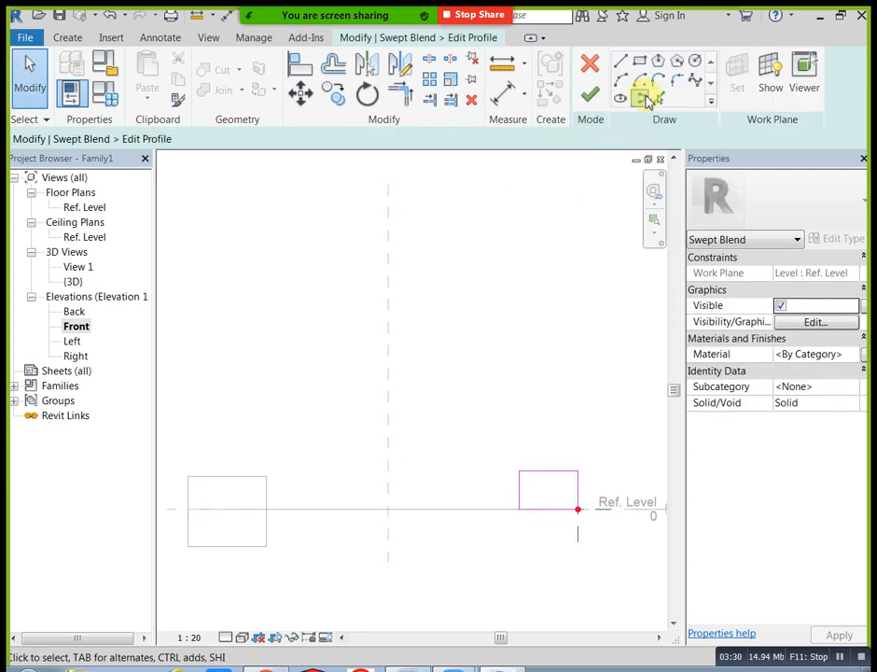
mouse_move(512, 451)
mouse_down()
mouse_move(537, 505)
mouse_move(589, 546)
mouse_up()
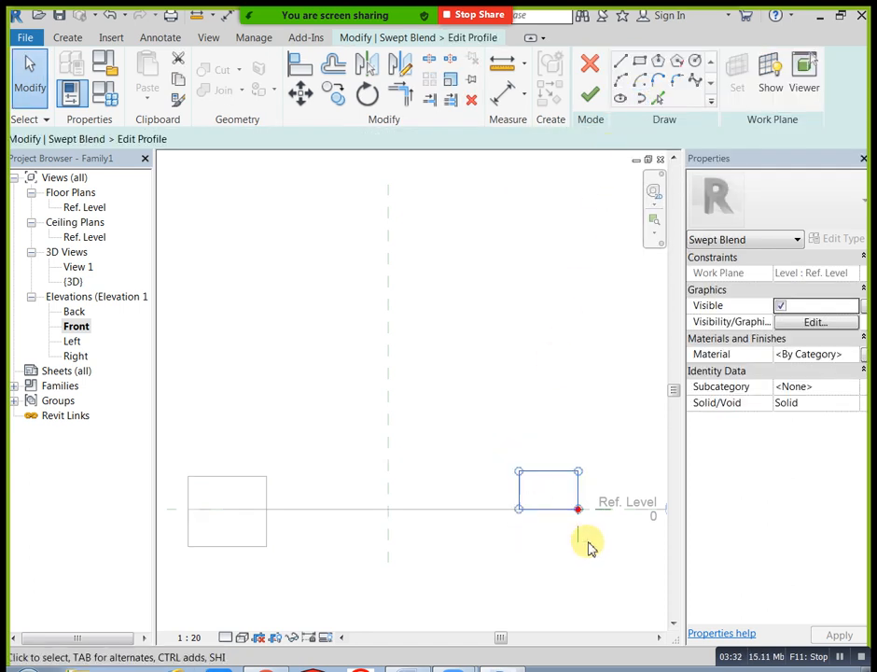
key(Delete)
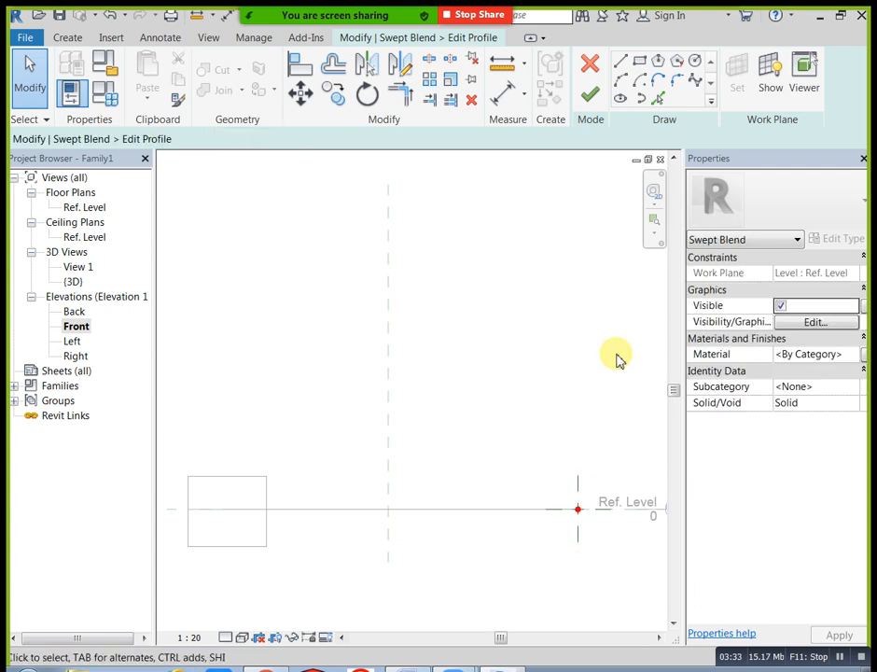
- Draw the second profile as a circle of about 160 radius centred on the path endpoint, then finish the sketch and the swept blend
click(695, 61)
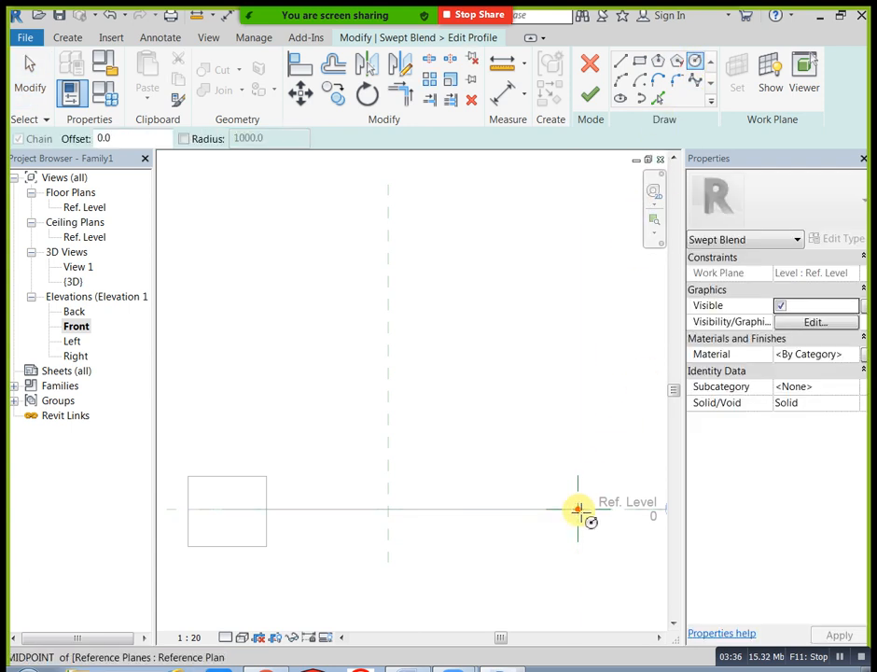
click(578, 509)
click(589, 490)
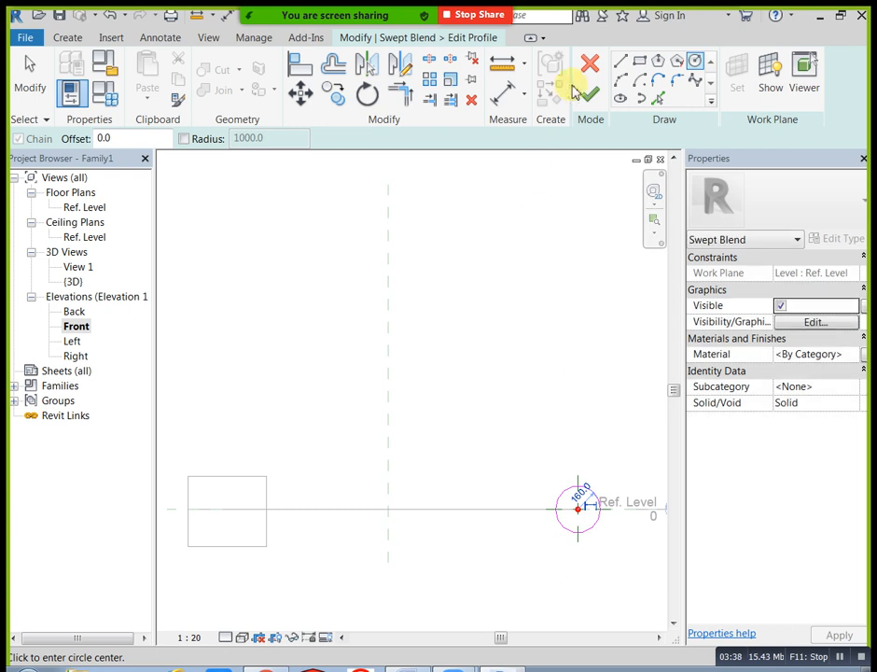
click(591, 96)
click(566, 97)
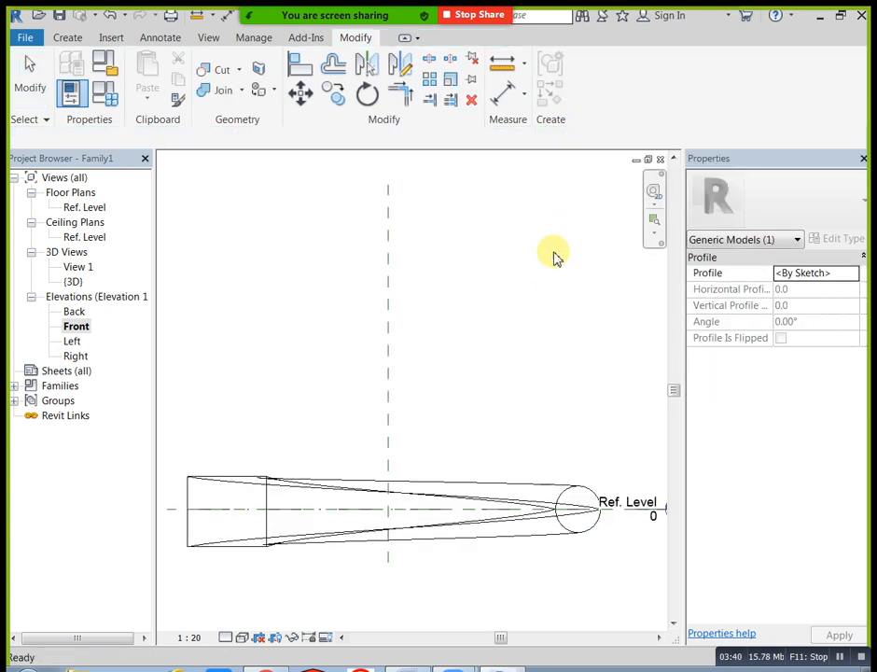
- Show the swept blend in the default 3D view and examine its transition from the rectangular to the round end
click(548, 280)
click(209, 39)
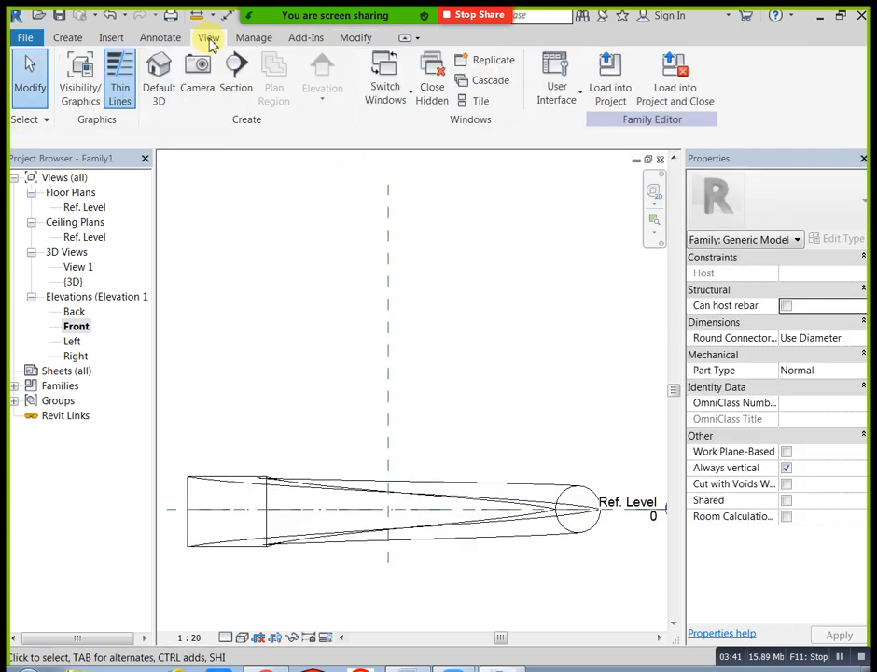
click(158, 75)
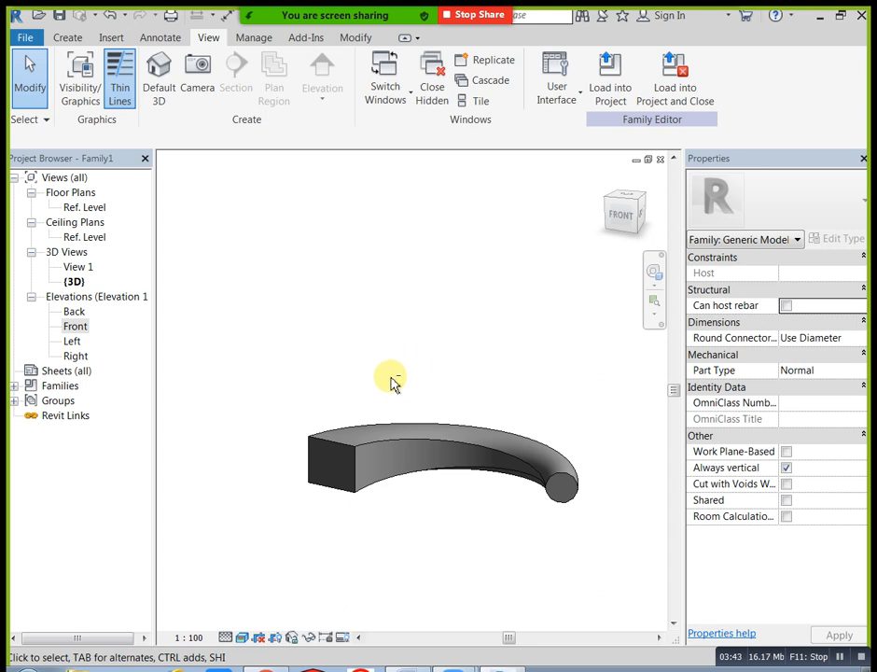
shift+middle_drag(392, 381, 412, 474)
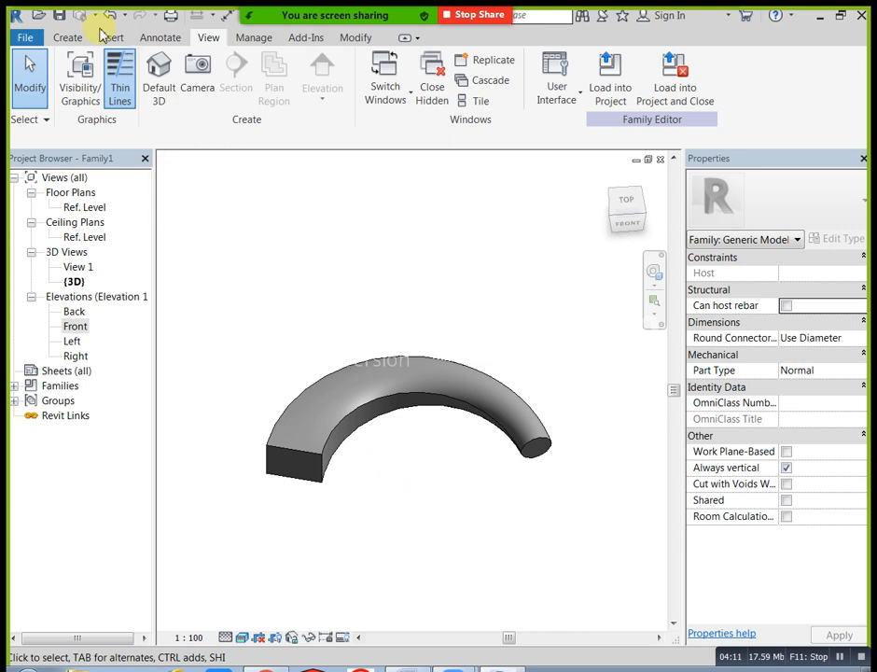
- Delete the swept blend from the family
click(69, 38)
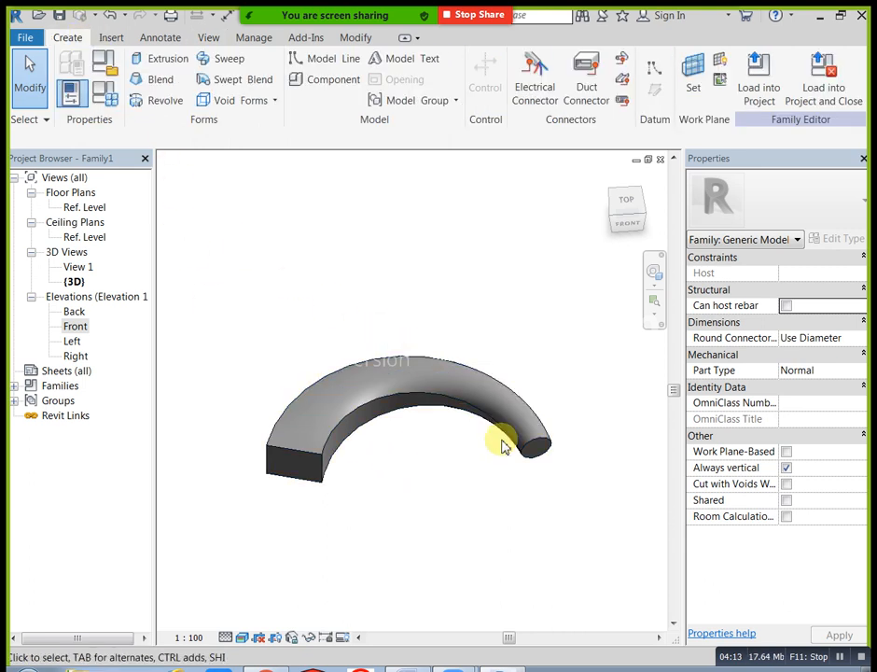
shift+middle_drag(438, 528, 403, 475)
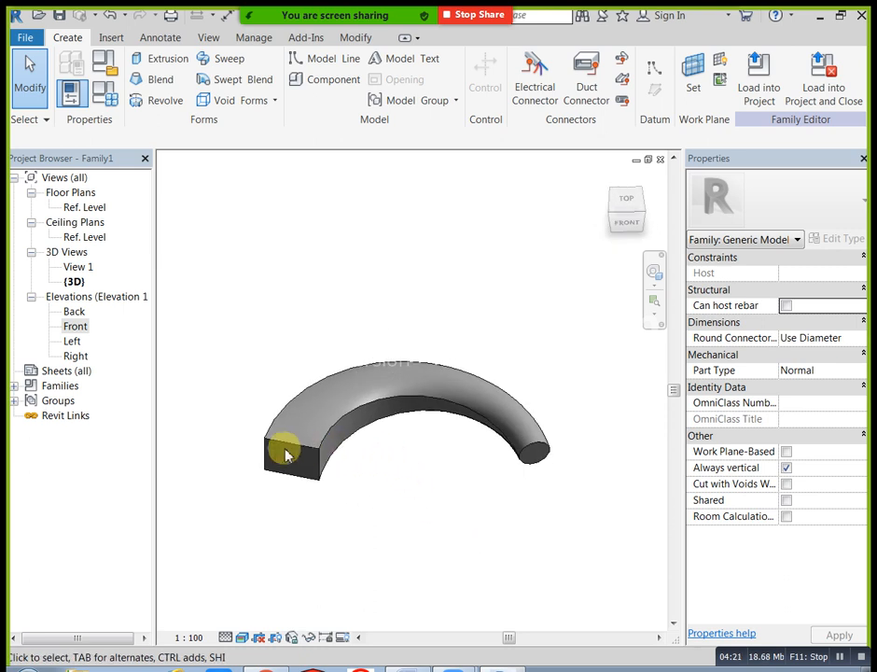
click(551, 456)
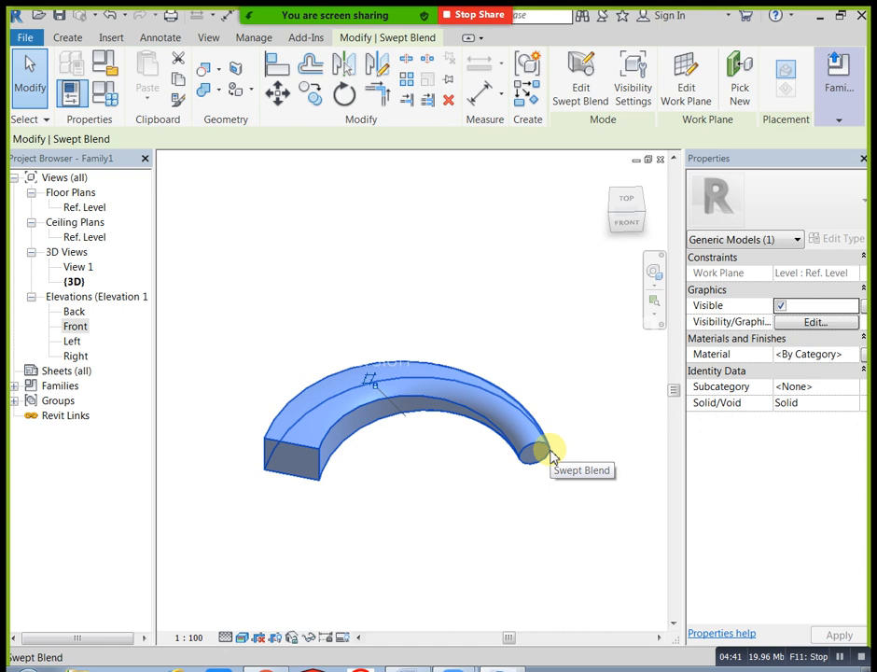
key(Delete)
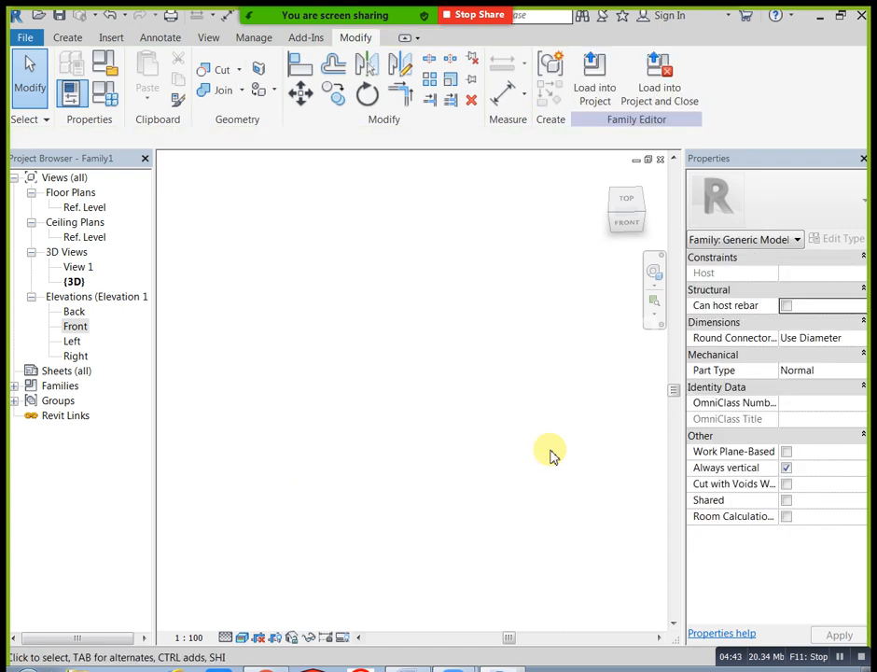
- Open the Ref. Level floor plan and start a solid Revolve form
click(66, 37)
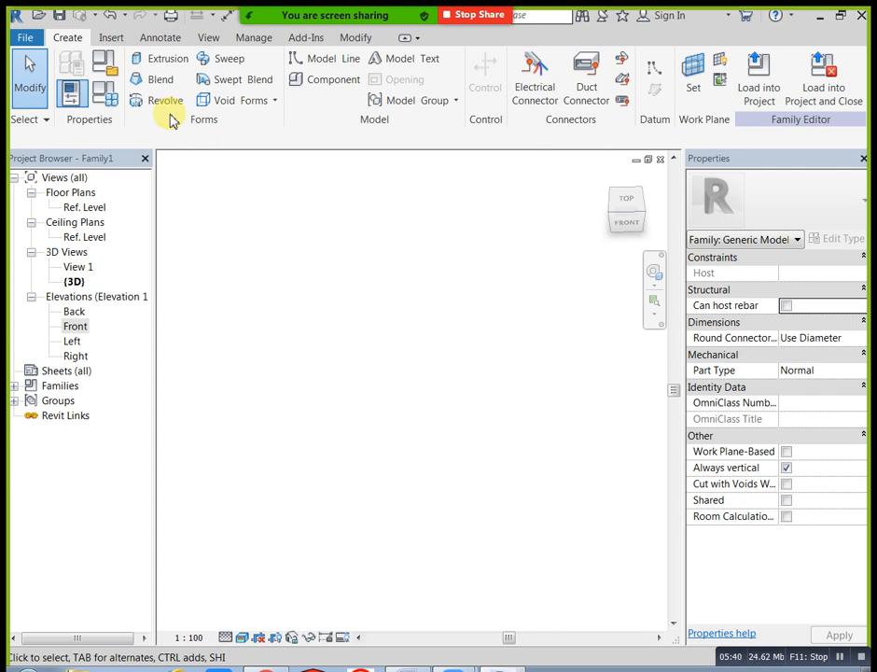
double_click(86, 207)
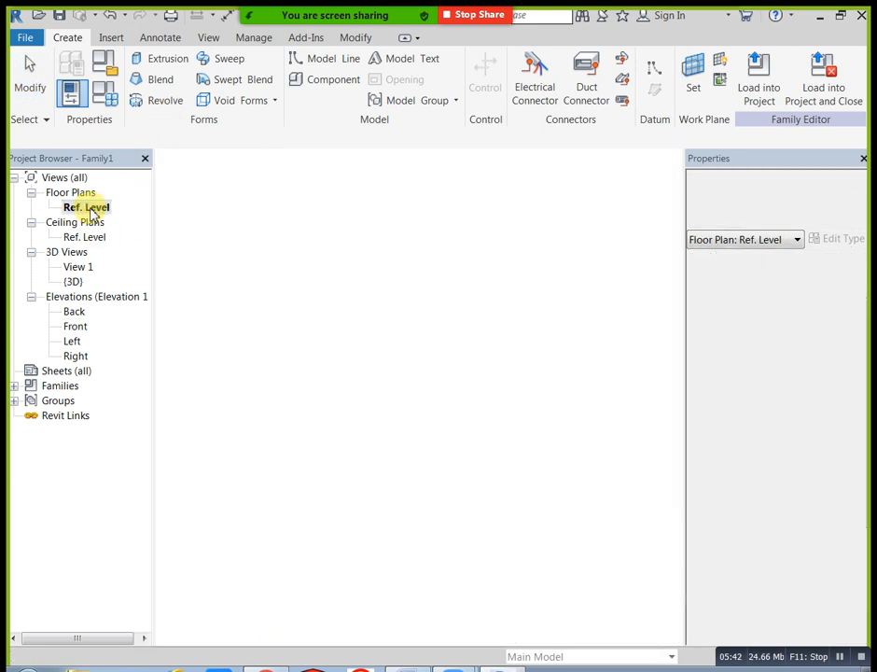
click(168, 108)
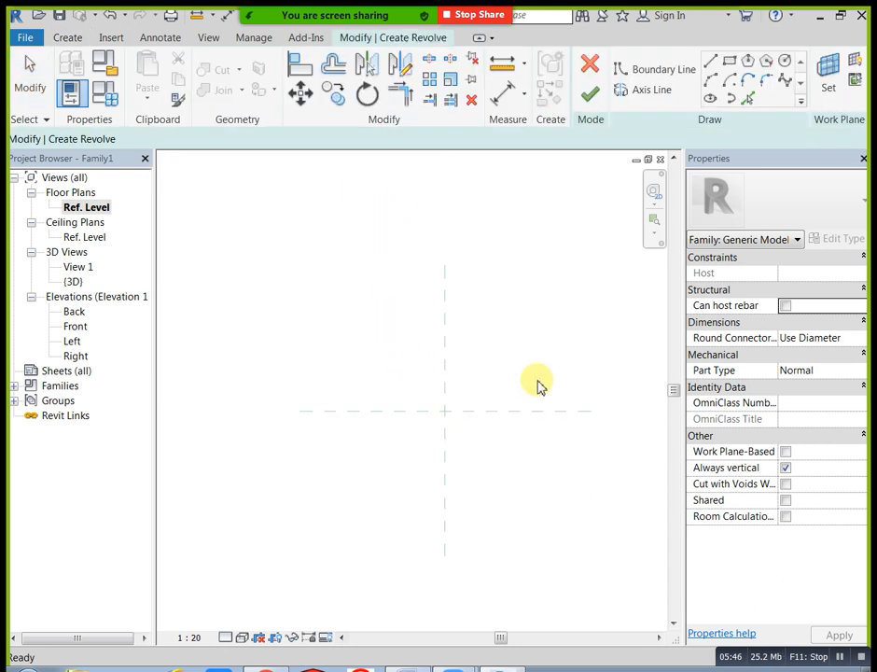
scroll(510, 381, up, 1)
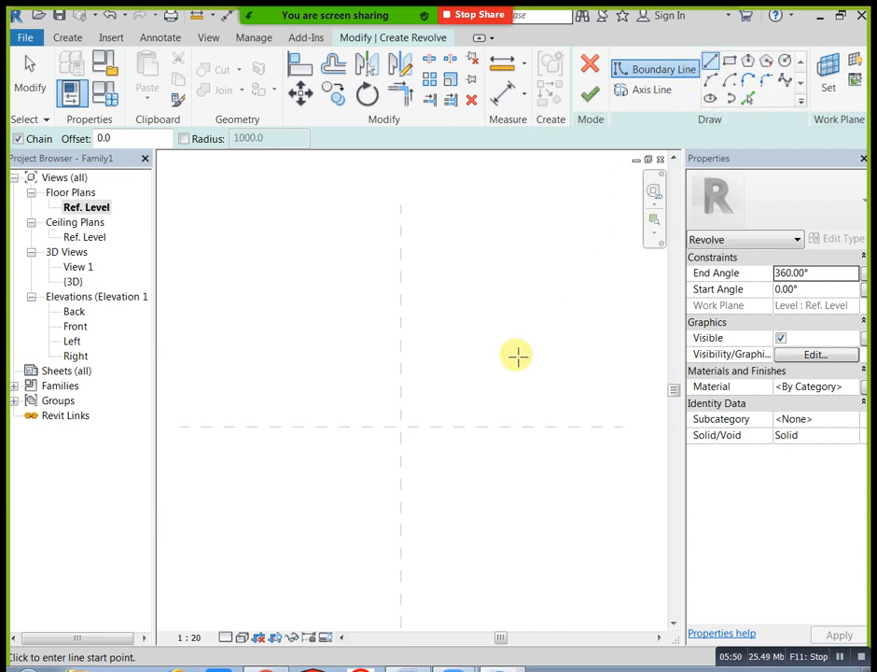
- Sketch a vertical boundary line about 1580 long up from the reference plane intersection, and delete it
click(402, 427)
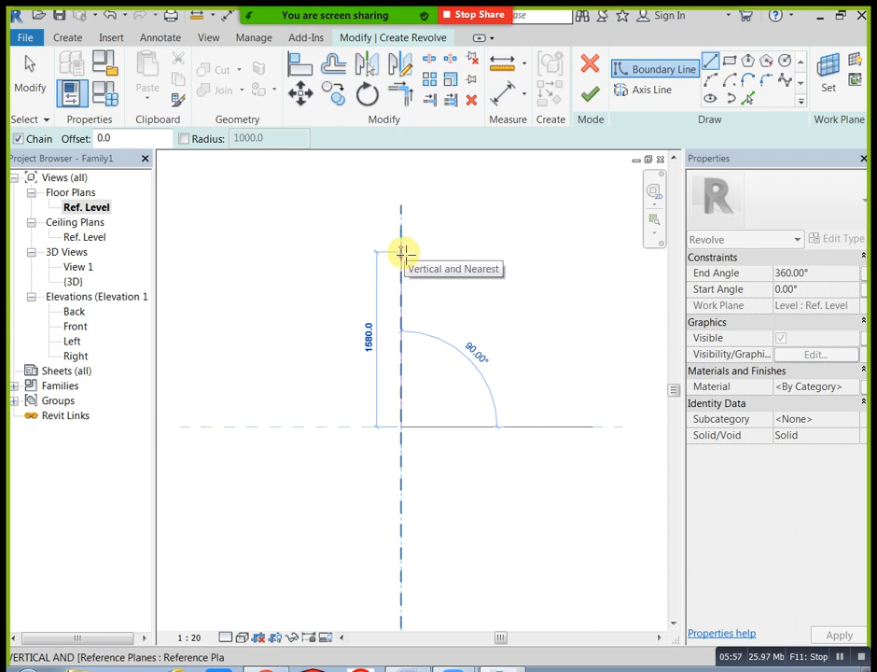
click(402, 252)
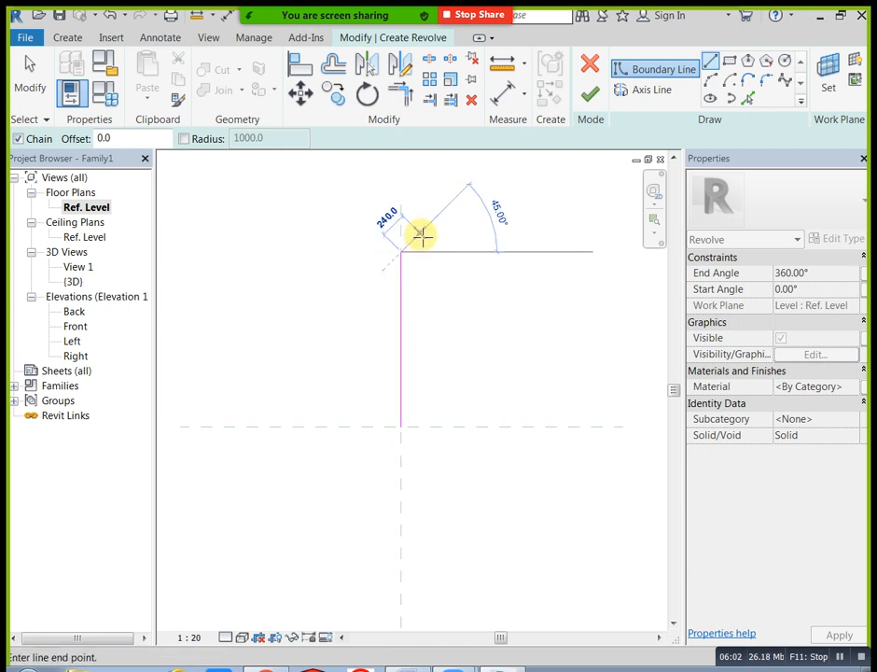
key(Escape)
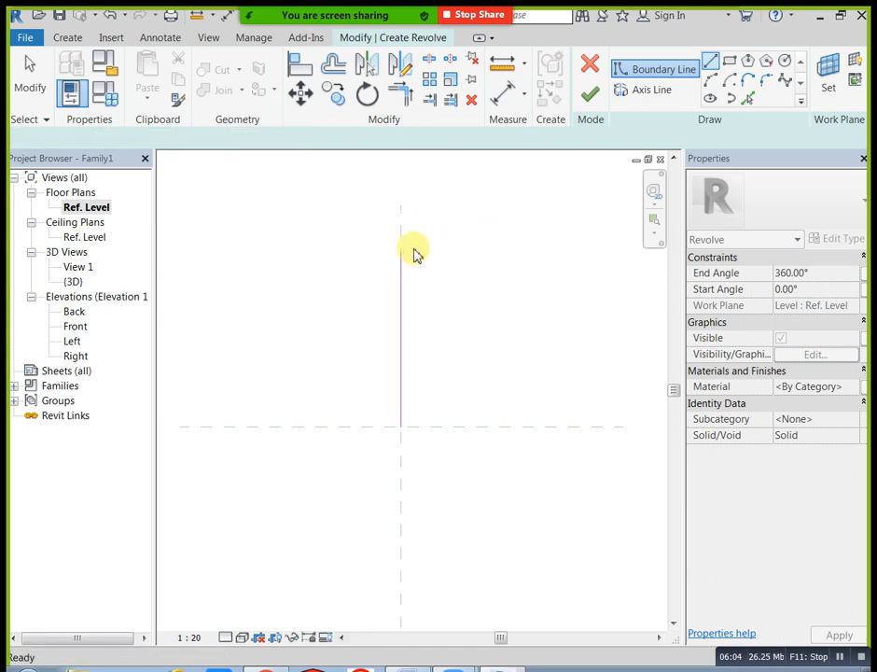
key(Escape)
drag(368, 241, 471, 508)
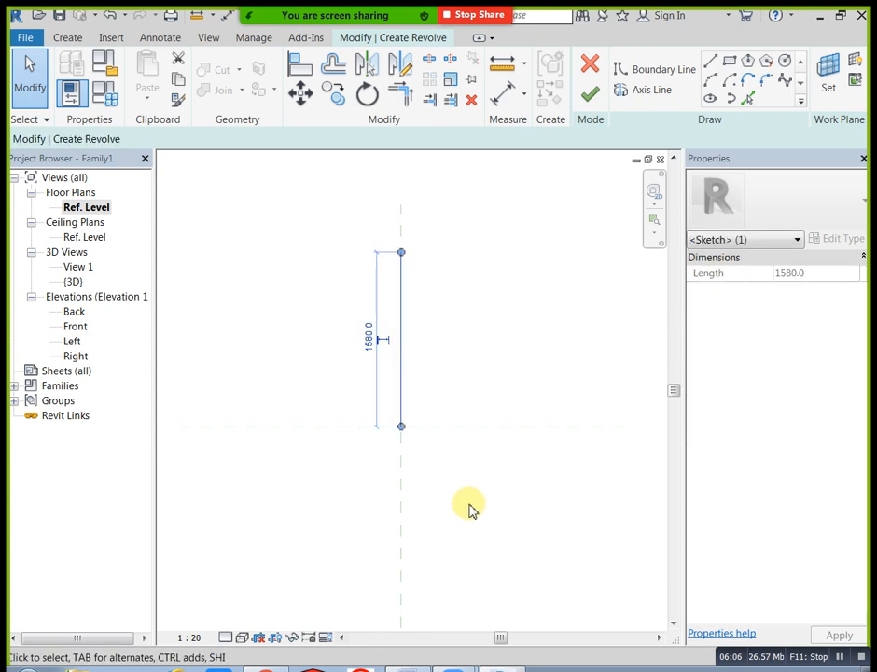
key(Delete)
- Sketch an open chain of boundary lines: about 200 down, about 320 sloping outward, about 1505 down to the horizontal reference plane, and inward along it
click(711, 59)
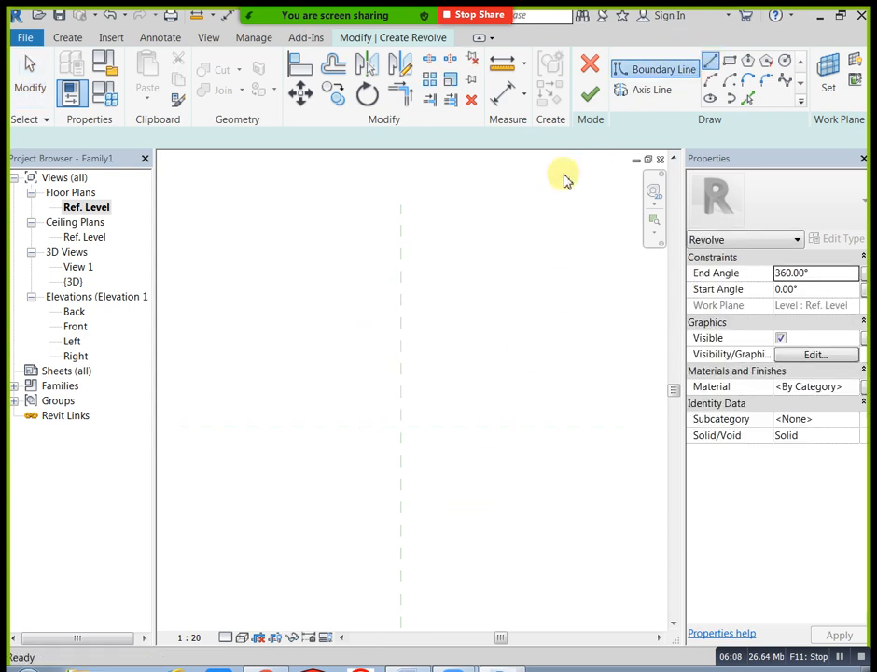
click(472, 221)
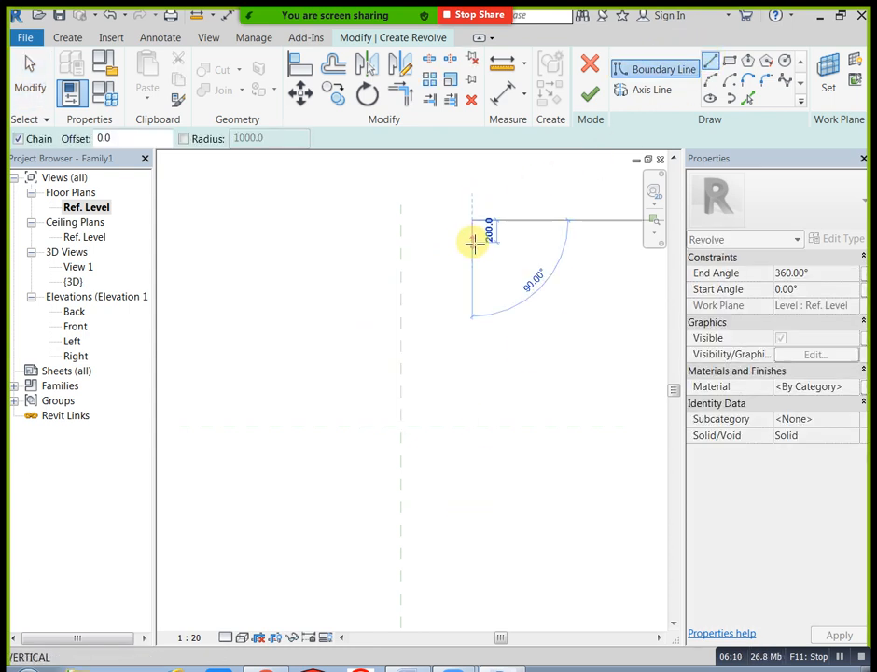
click(474, 242)
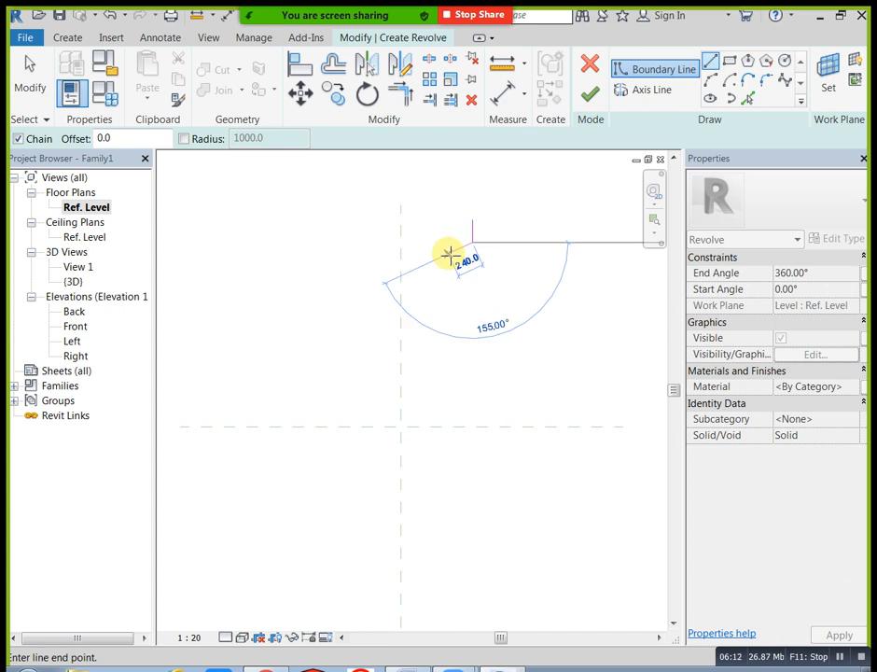
click(503, 260)
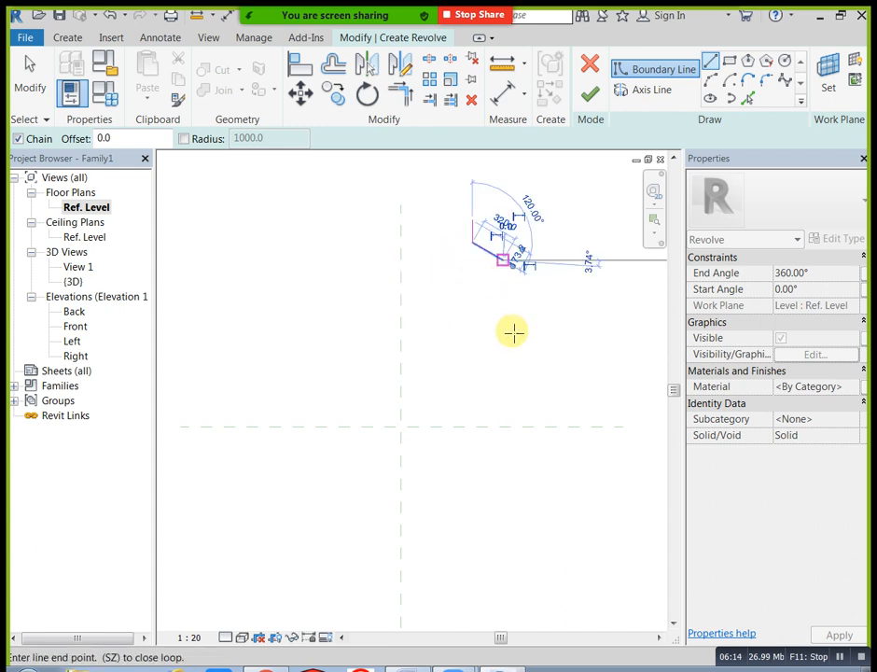
click(503, 427)
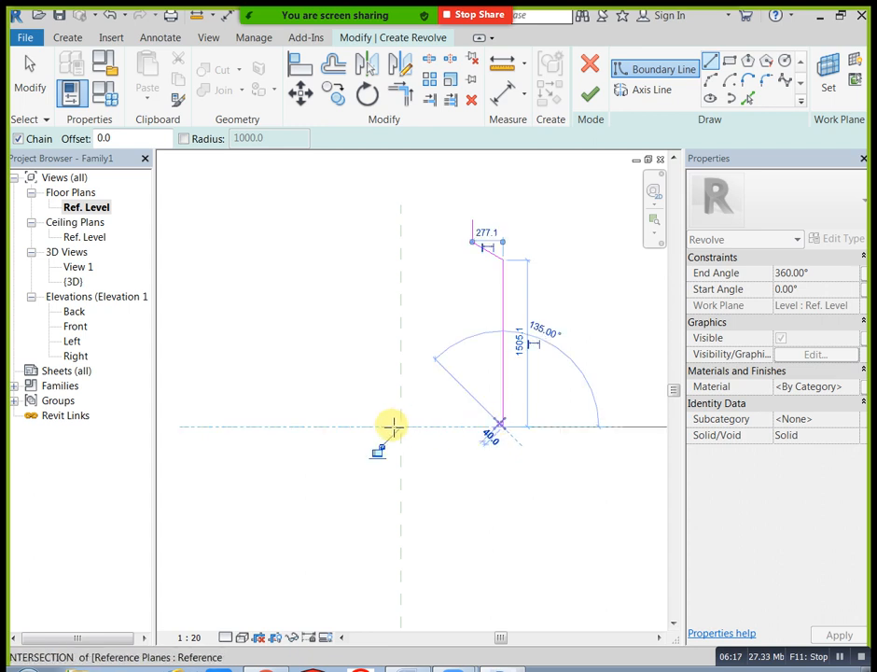
click(447, 426)
key(Escape)
key(Escape)
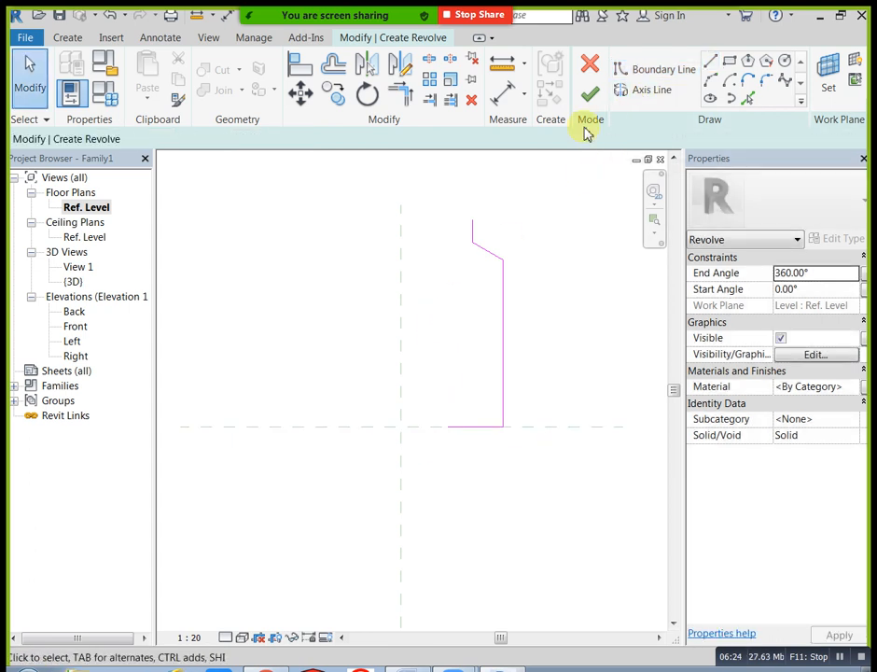
- Offset the whole boundary chain inward by 25 as a copy
click(334, 64)
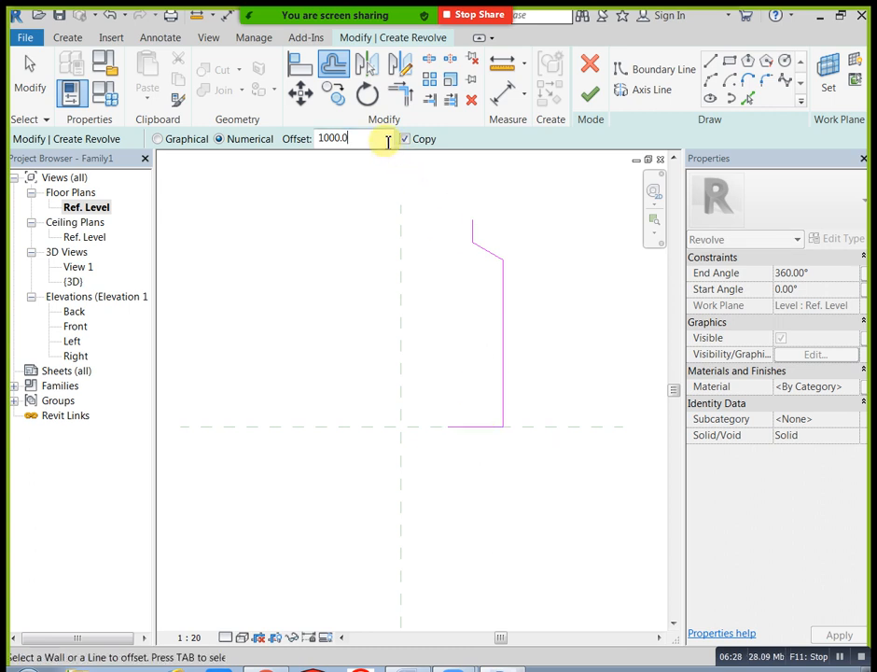
drag(387, 141, 243, 162)
text(25)
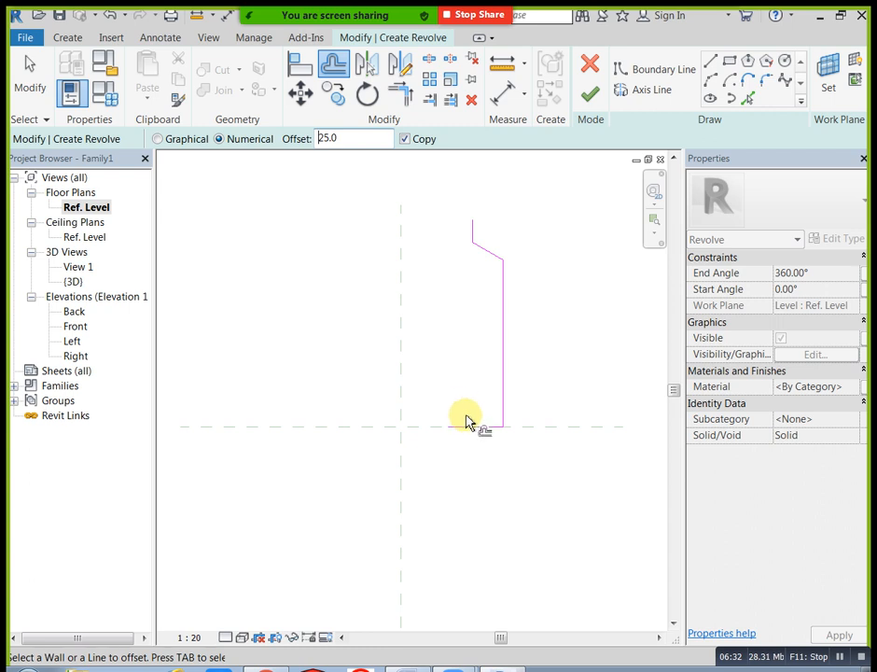
click(502, 392)
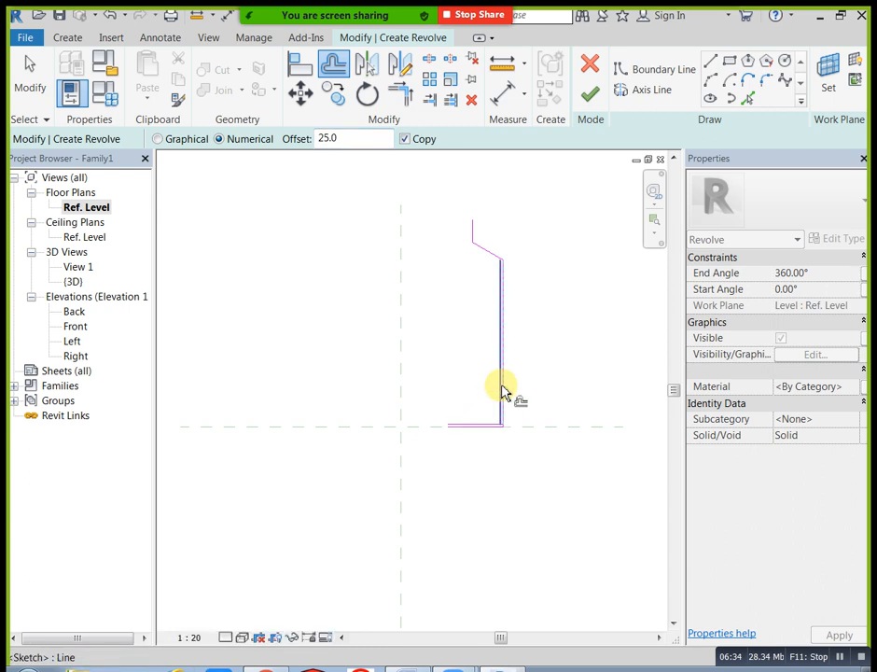
click(476, 237)
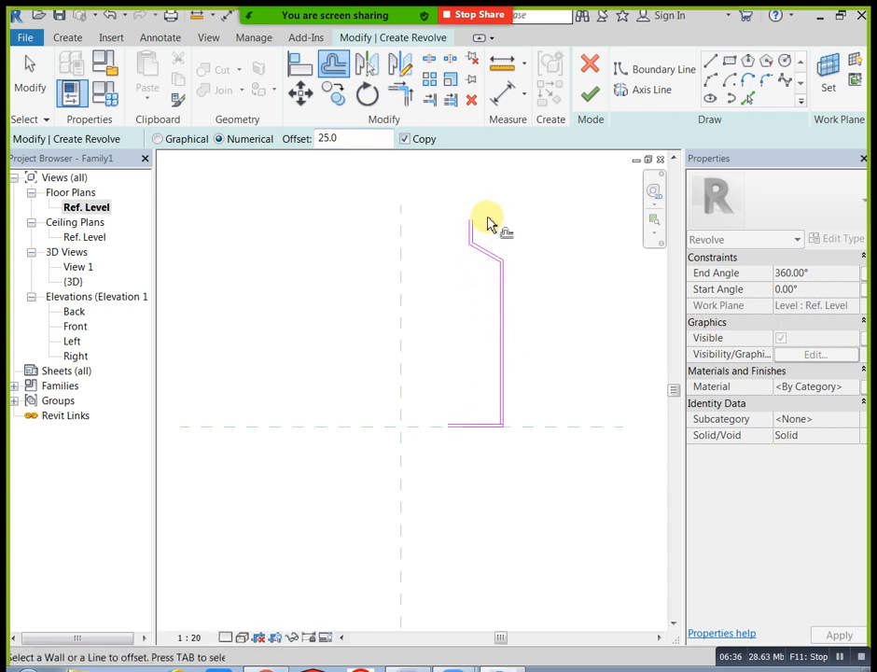
- Close the open top and inner base ends of the double-line profile with short boundary lines about 25 long
click(709, 61)
scroll(444, 229, up, 4)
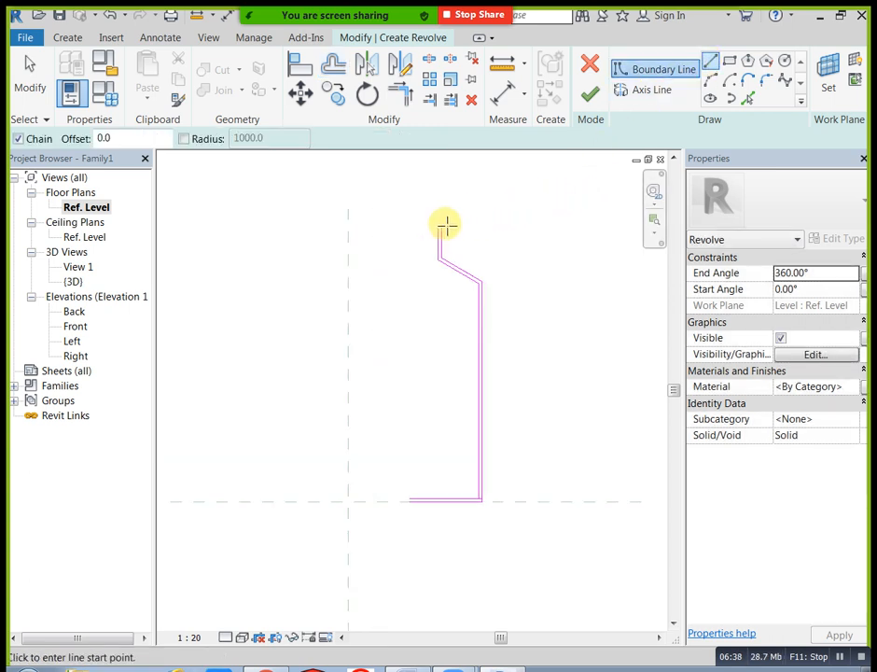
click(438, 231)
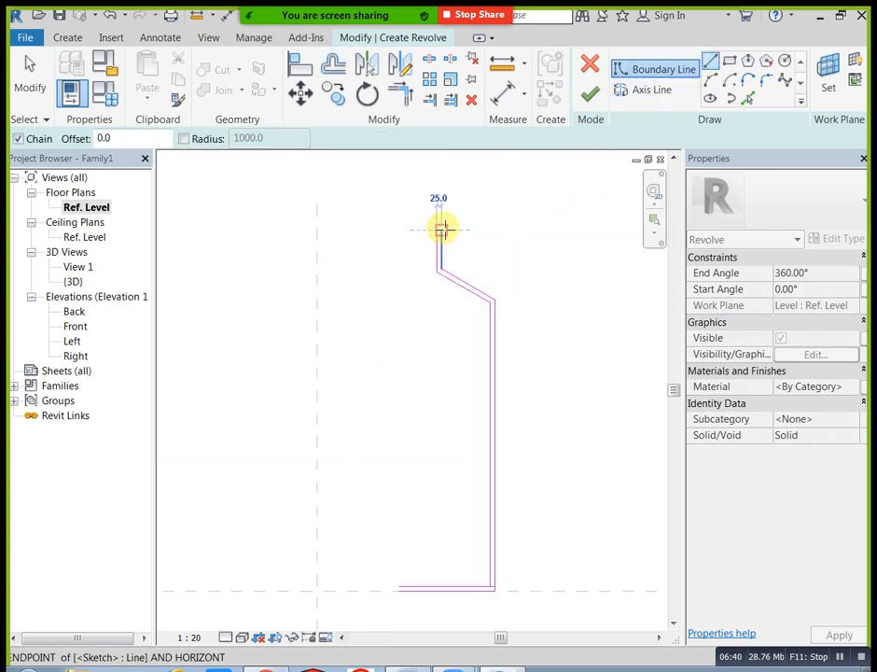
click(443, 230)
middle_drag(554, 424, 570, 331)
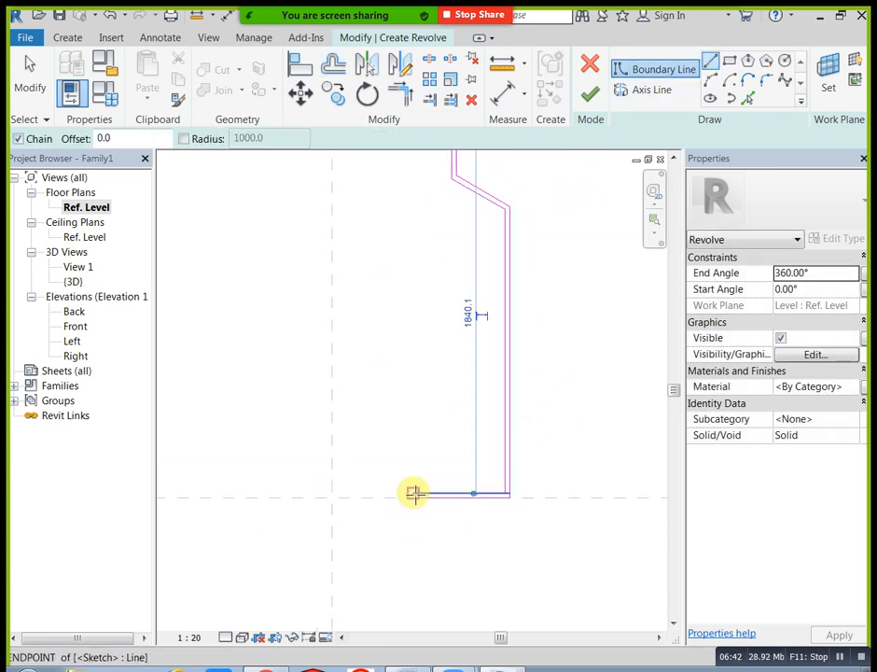
scroll(415, 493, up, 2)
scroll(415, 501, up, 1)
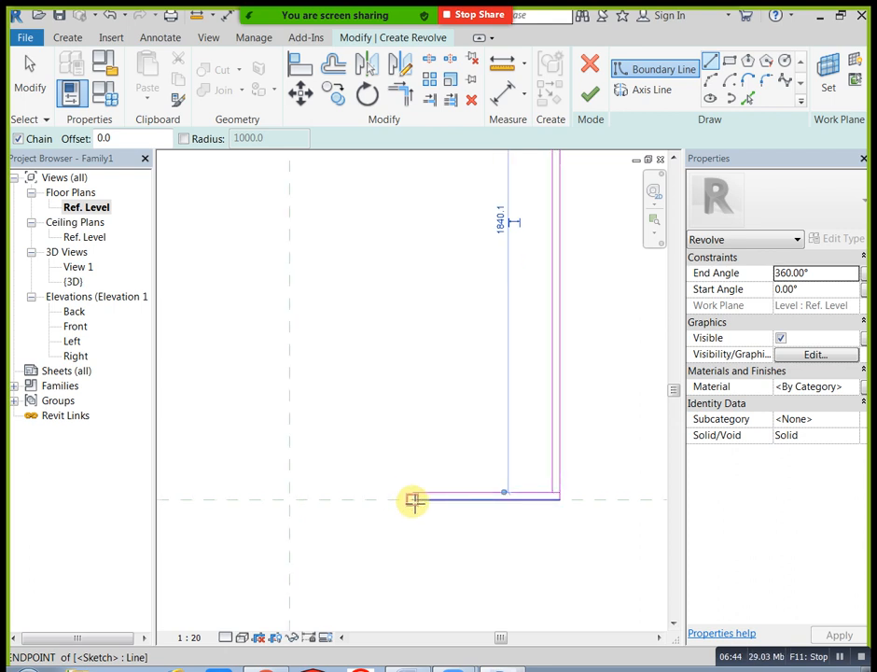
click(411, 501)
click(412, 493)
scroll(434, 412, down, 3)
mouse_move(451, 403)
middle_down()
mouse_move(470, 433)
mouse_move(457, 442)
middle_up()
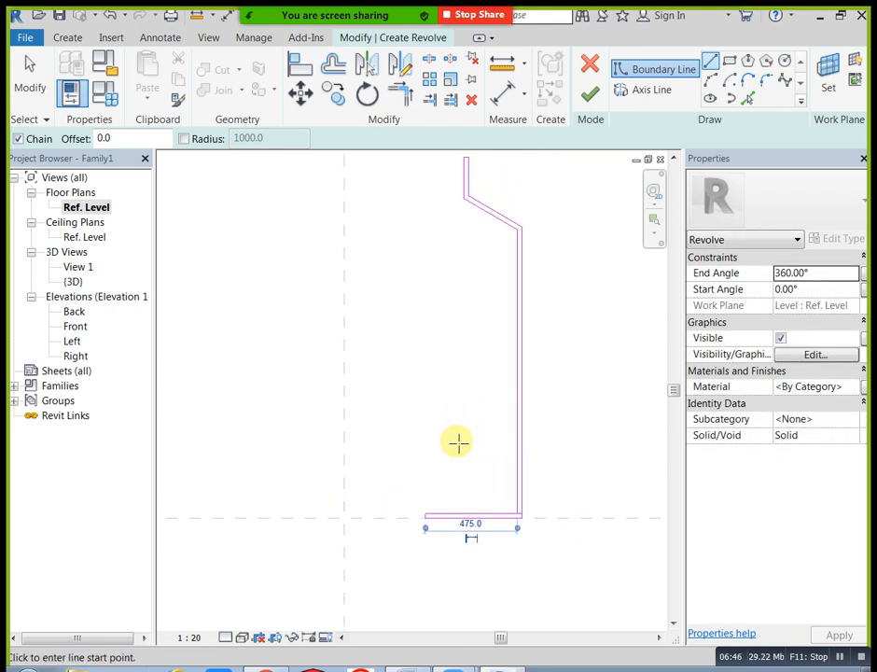
- Trim the offset inner base line and inner wall line to a clean corner with Trim/Extend to Corner
click(404, 94)
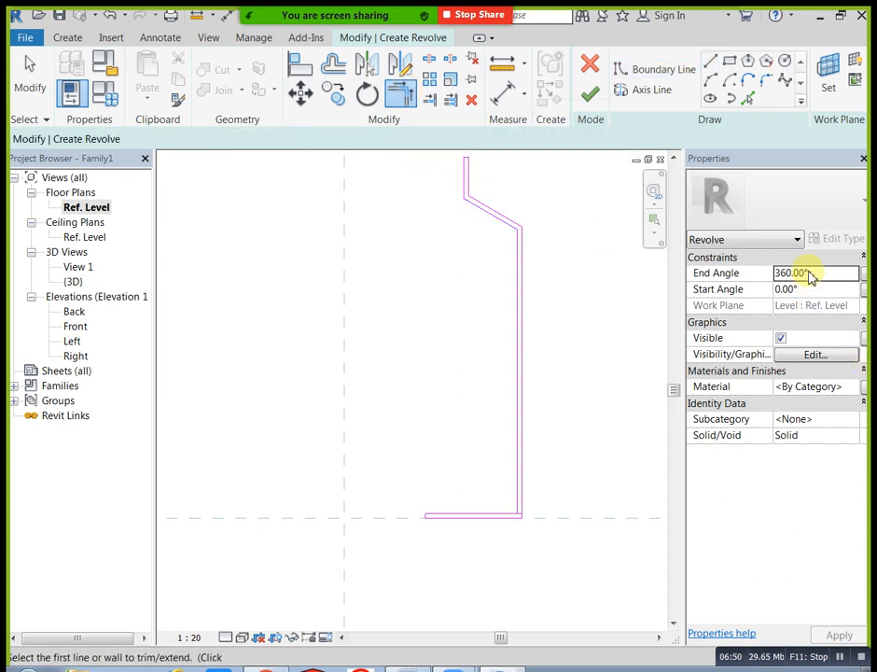
scroll(523, 518, up, 3)
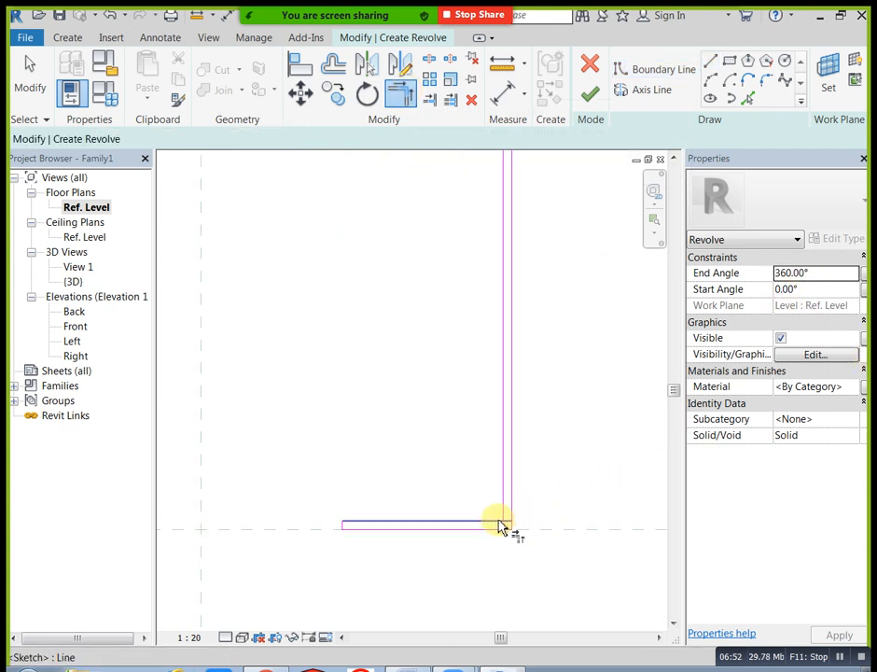
scroll(558, 513, down, 2)
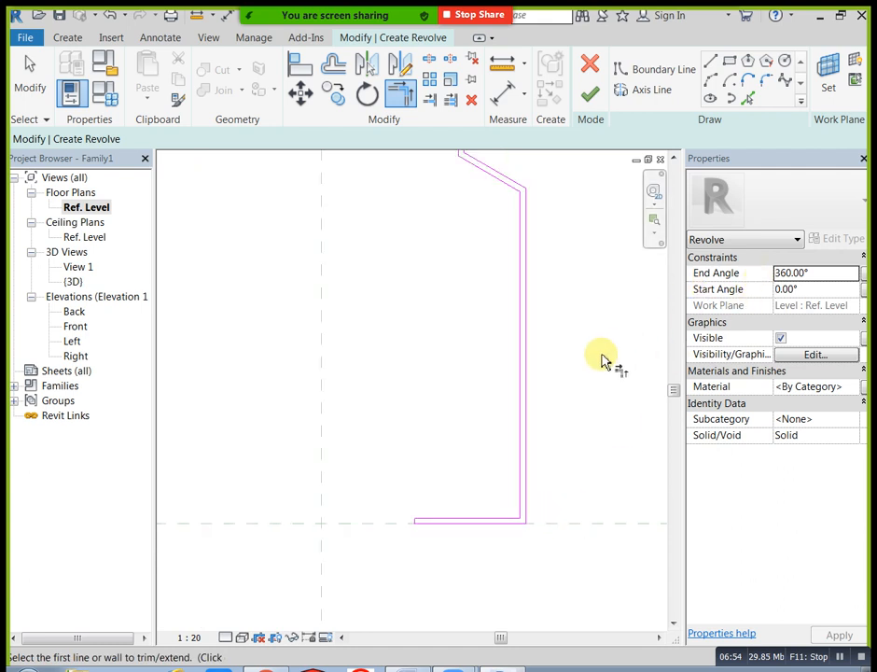
middle_drag(602, 371, 602, 426)
scroll(628, 379, down, 1)
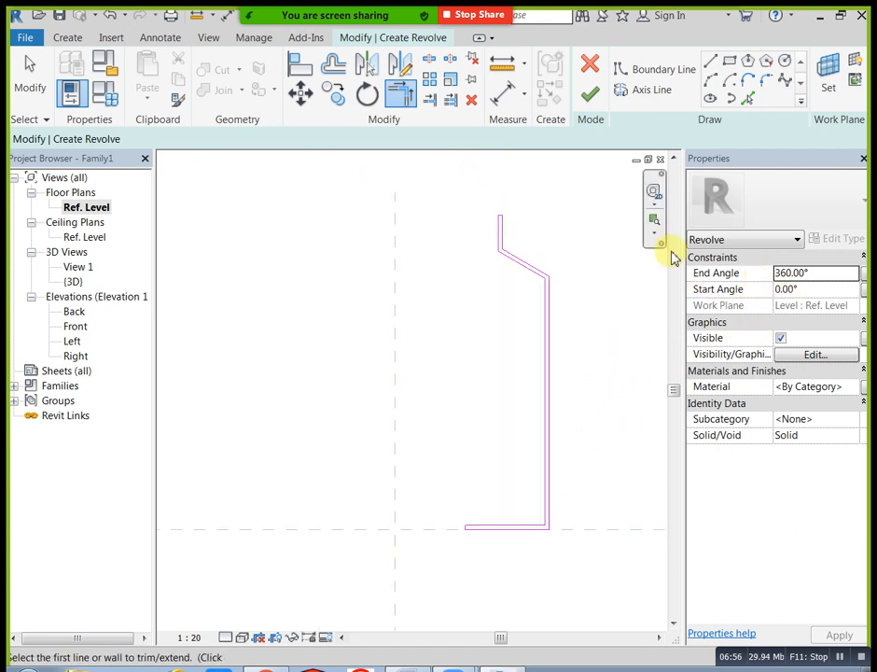
- Draw a vertical axis line about 1660 long, upward from the inner lower corner of the profile's base
click(646, 92)
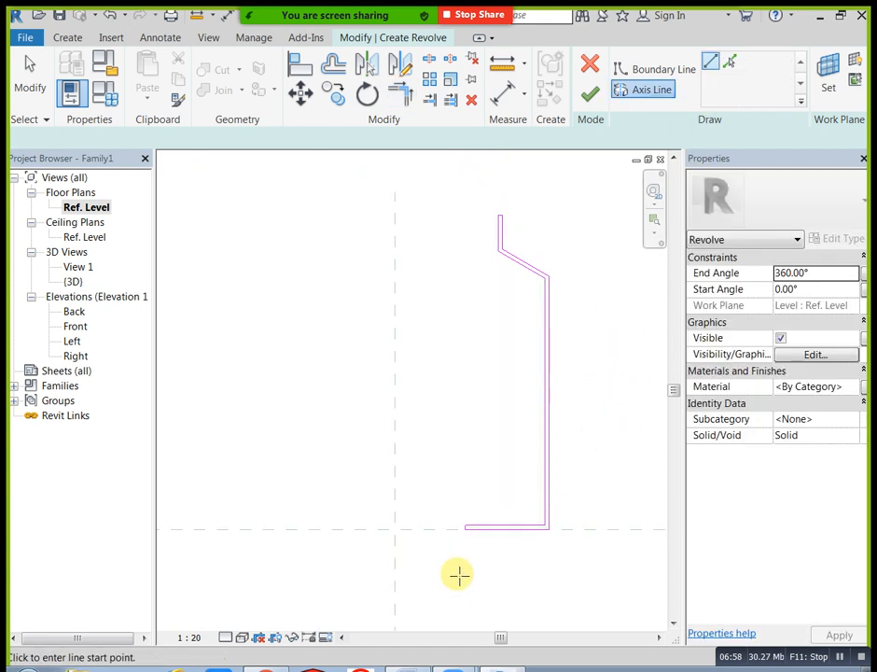
scroll(459, 575, up, 1)
click(467, 521)
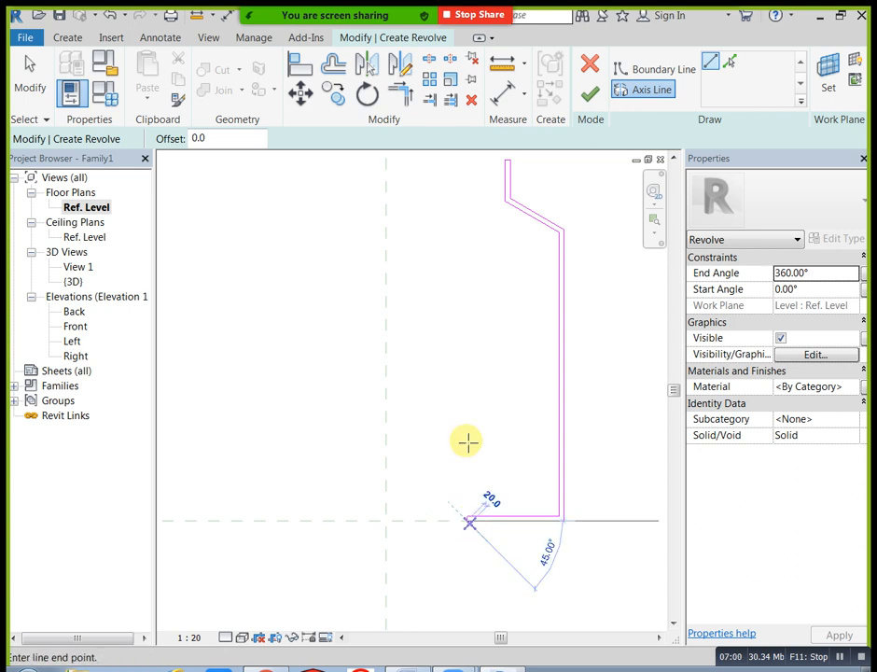
click(468, 198)
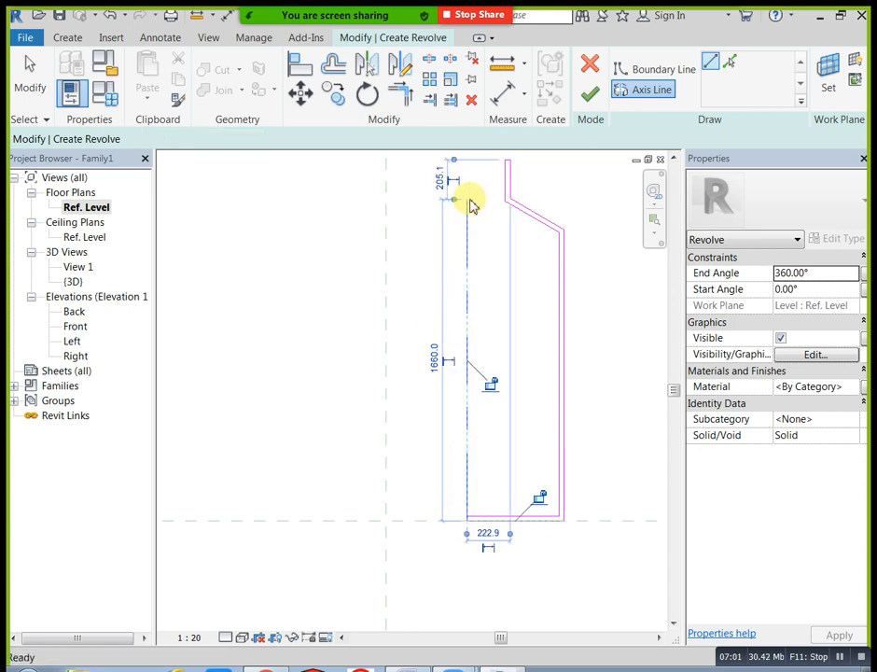
click(399, 308)
- Set the revolve's End Angle to 270° and finish the form
click(840, 271)
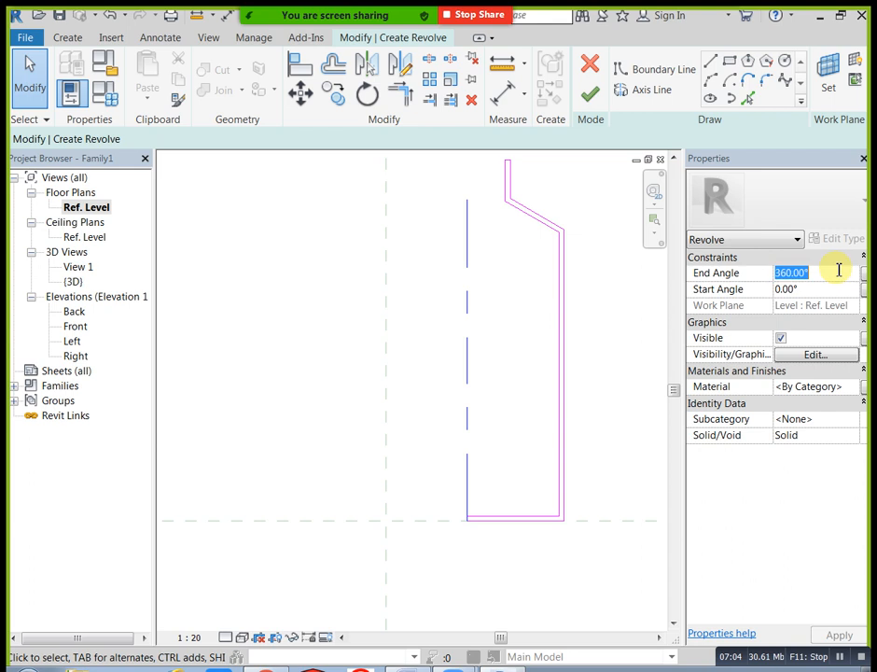
text(270)
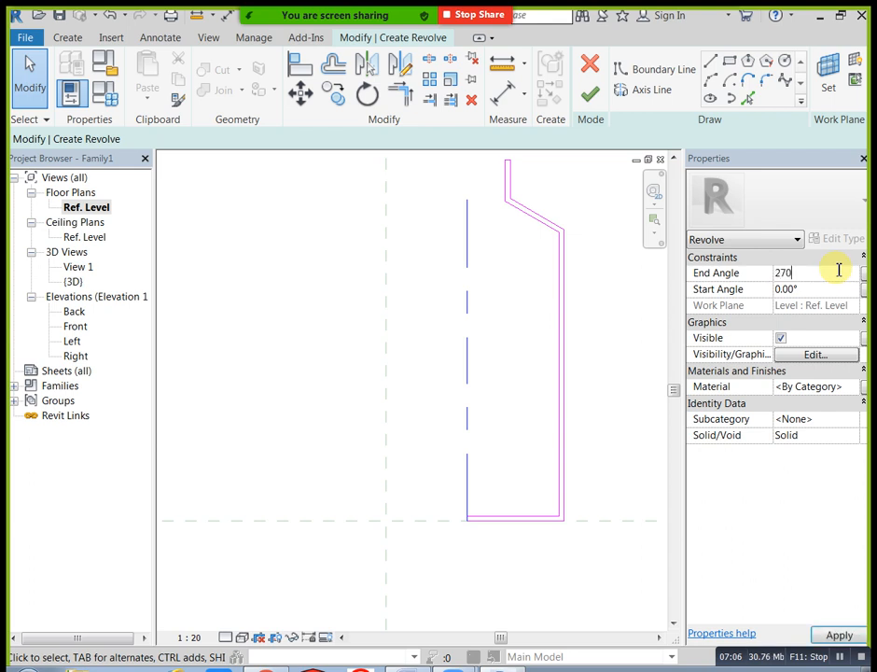
click(590, 95)
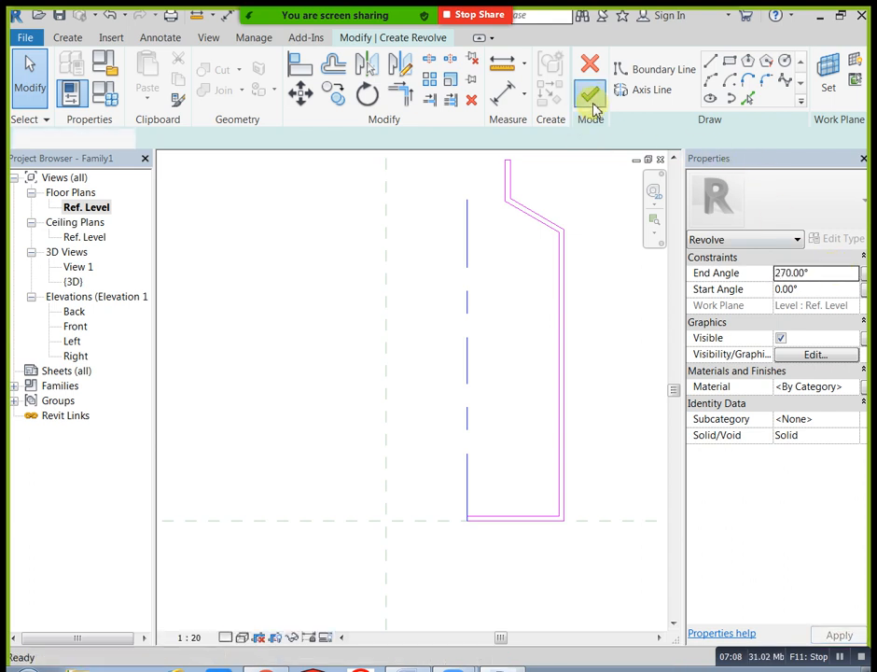
click(592, 231)
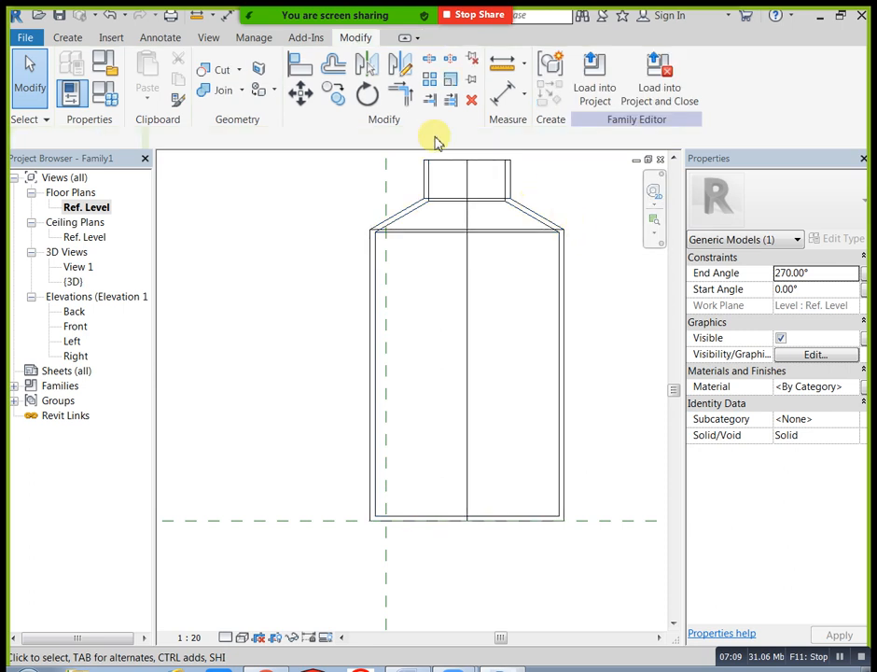
- Open the default 3D view and set the revolved form's End Angle to 360°
click(208, 37)
click(161, 71)
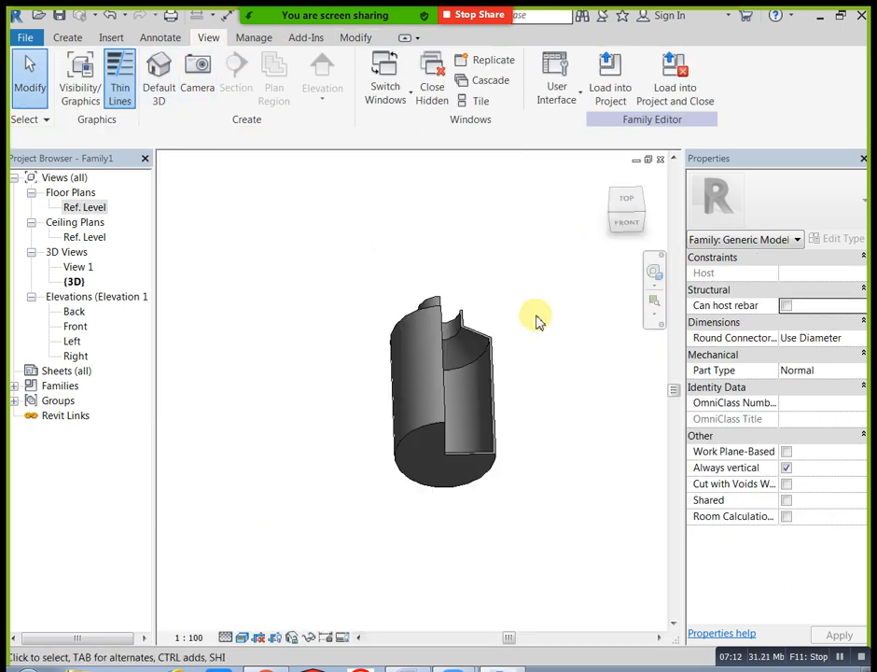
shift+middle_drag(536, 320, 365, 355)
shift+middle_drag(601, 366, 408, 336)
click(404, 404)
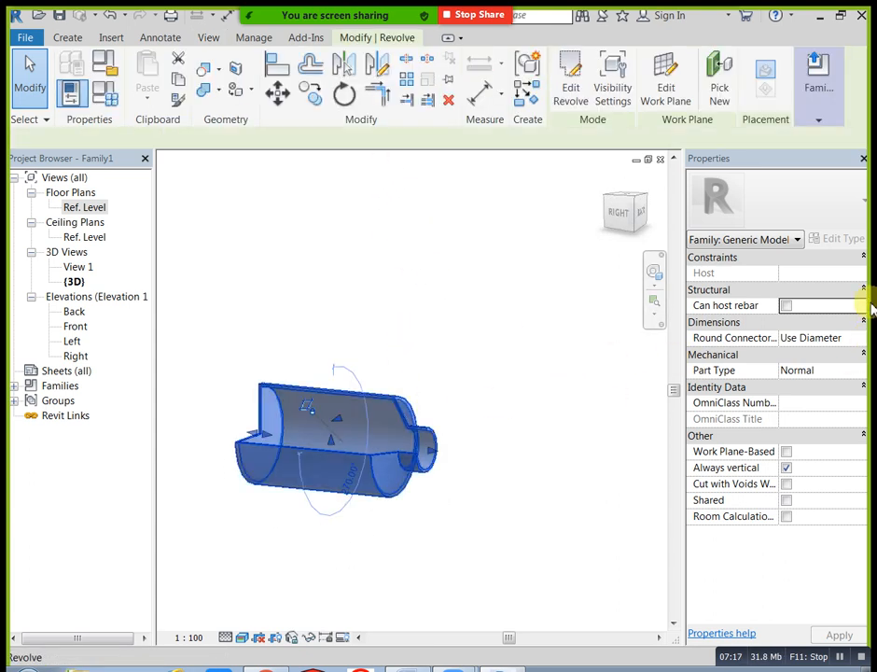
click(832, 273)
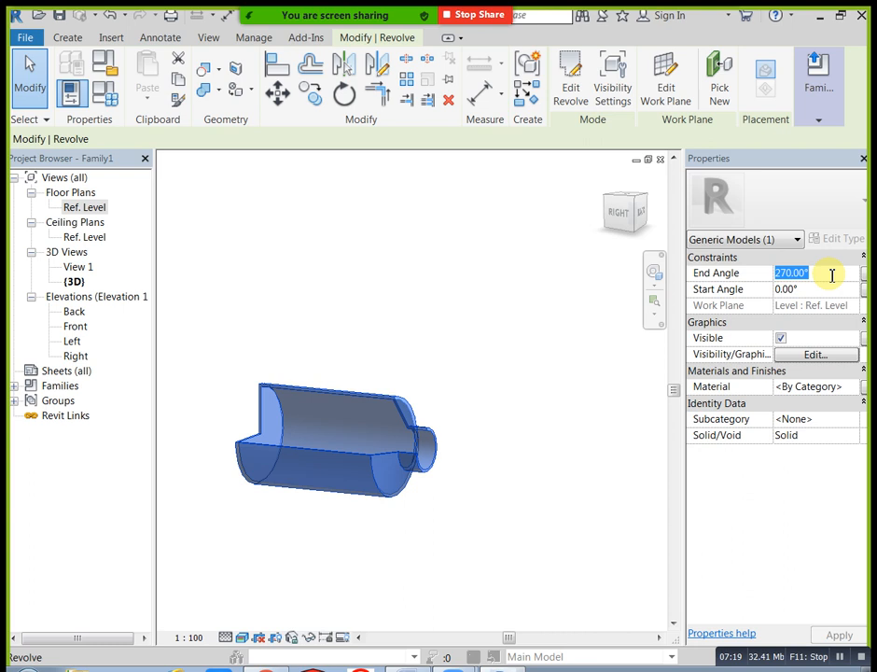
text(360)
key(Return)
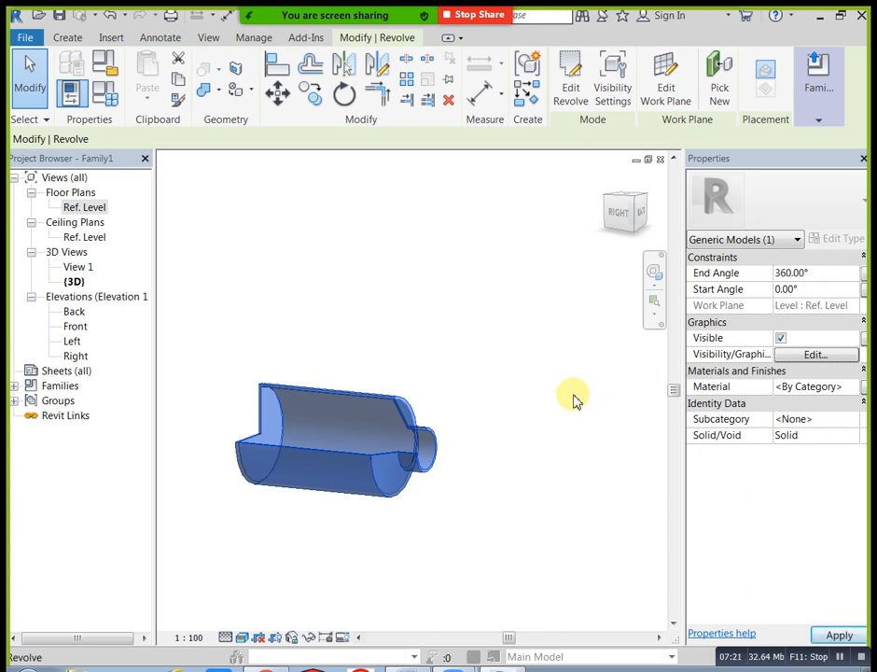
click(516, 402)
middle_drag(516, 401, 494, 322)
- Delete the revolved bottle form
click(67, 37)
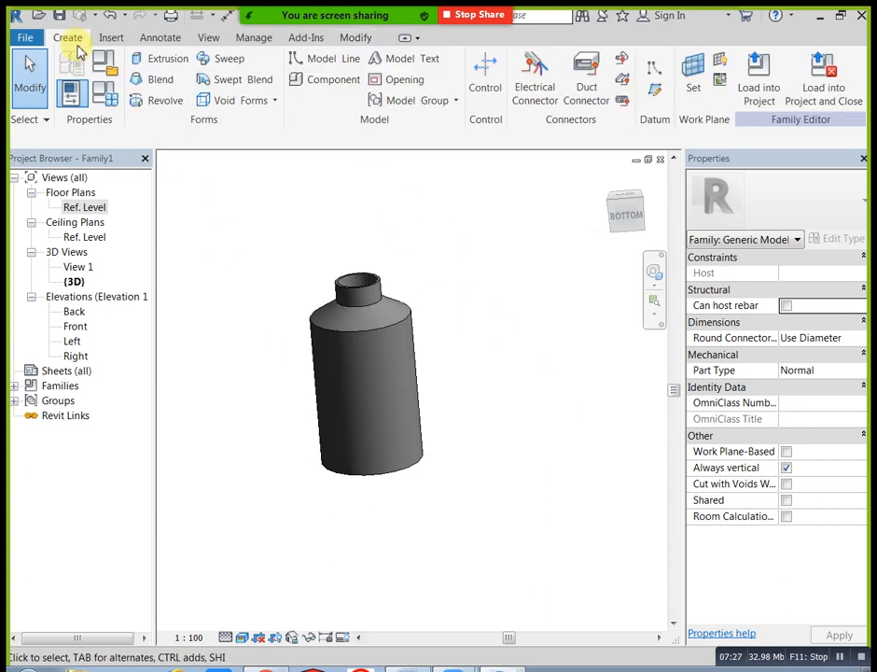
click(412, 315)
key(Delete)
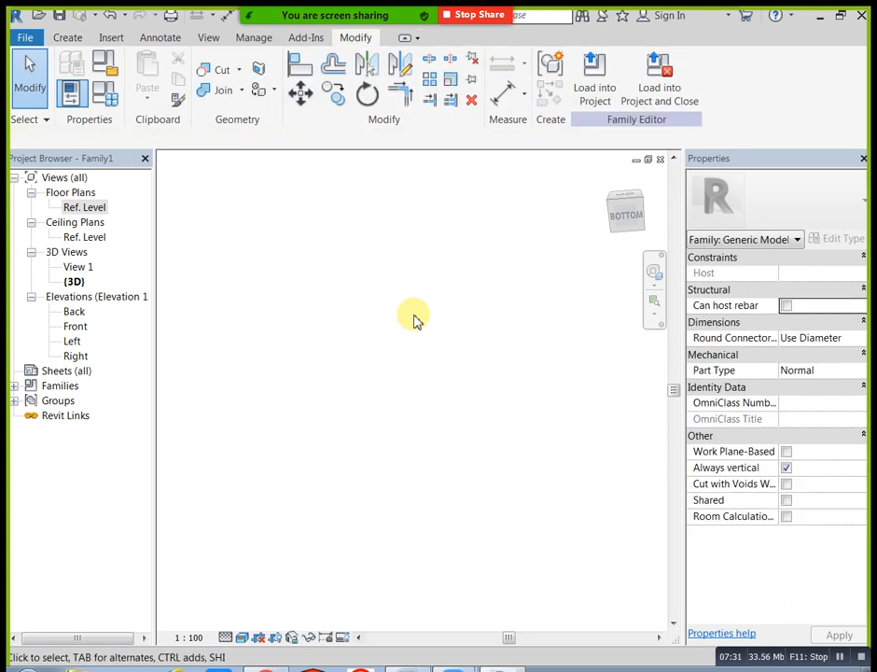
- Start a solid Swept Blend with a sketched path and open the Ref. Level floor plan
click(67, 37)
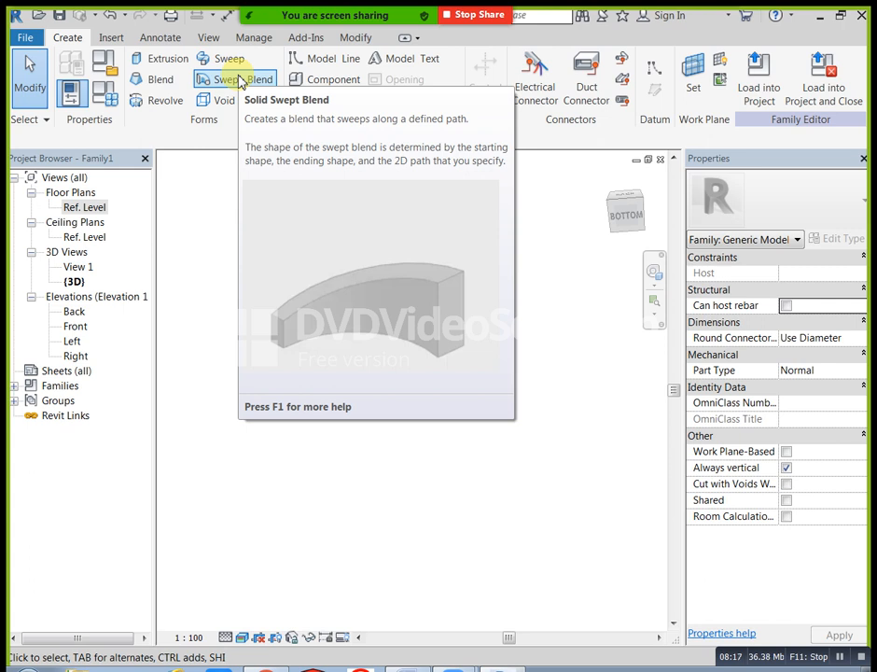
click(240, 80)
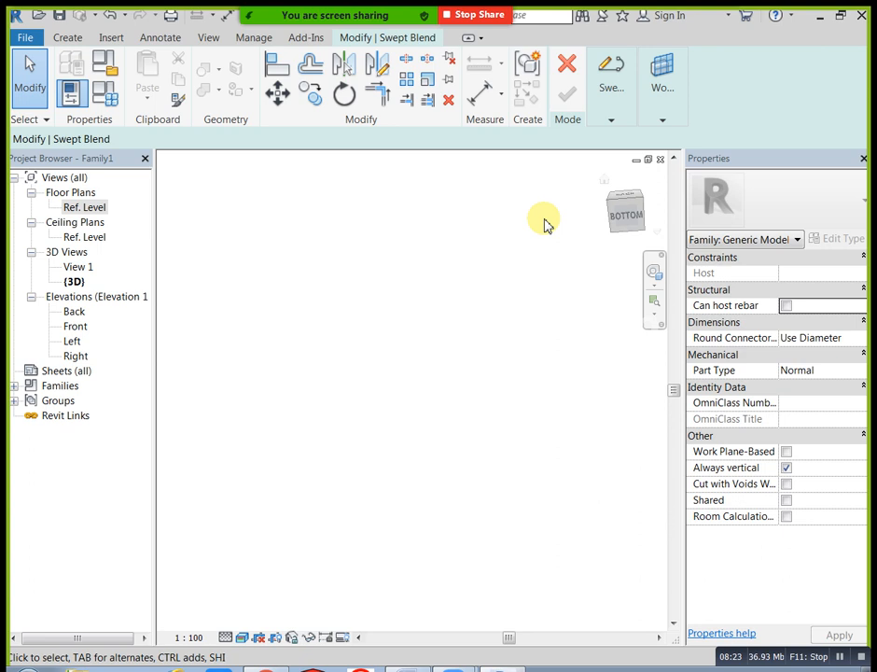
click(609, 119)
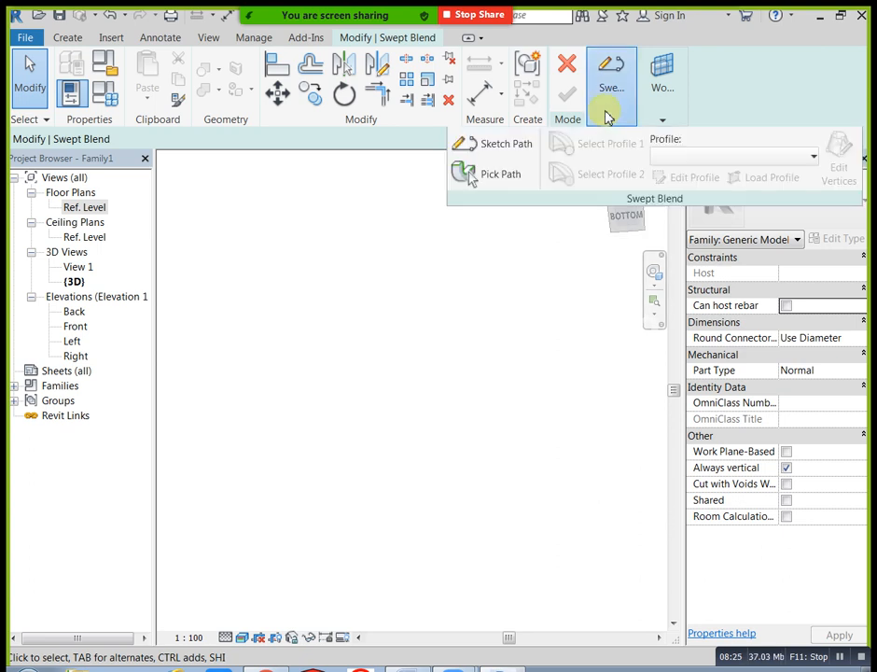
click(526, 149)
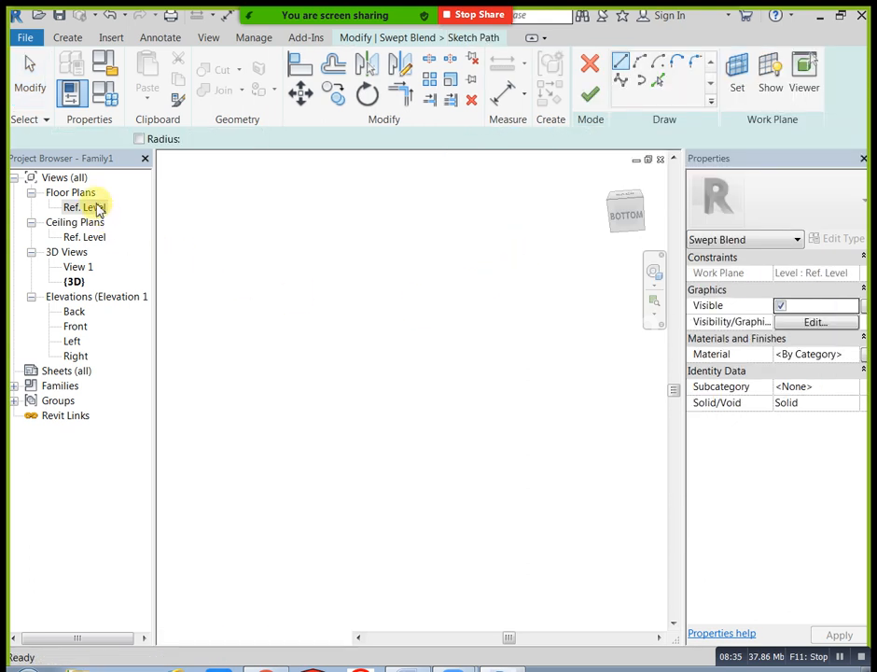
double_click(96, 207)
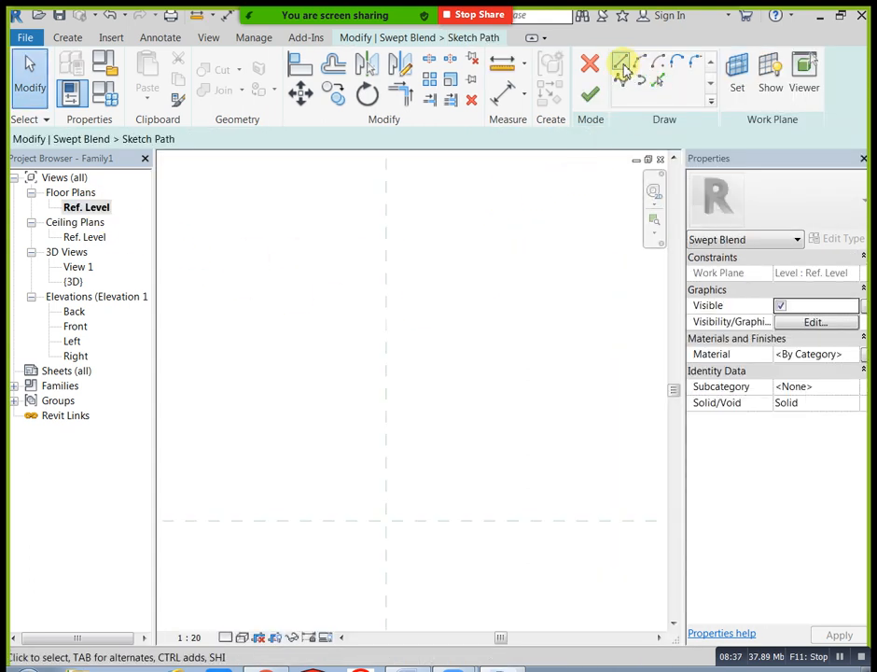
- Sketch an upward-bulging arc path, radius about 856, with both ends on the horizontal reference plane, and finish the path
click(639, 61)
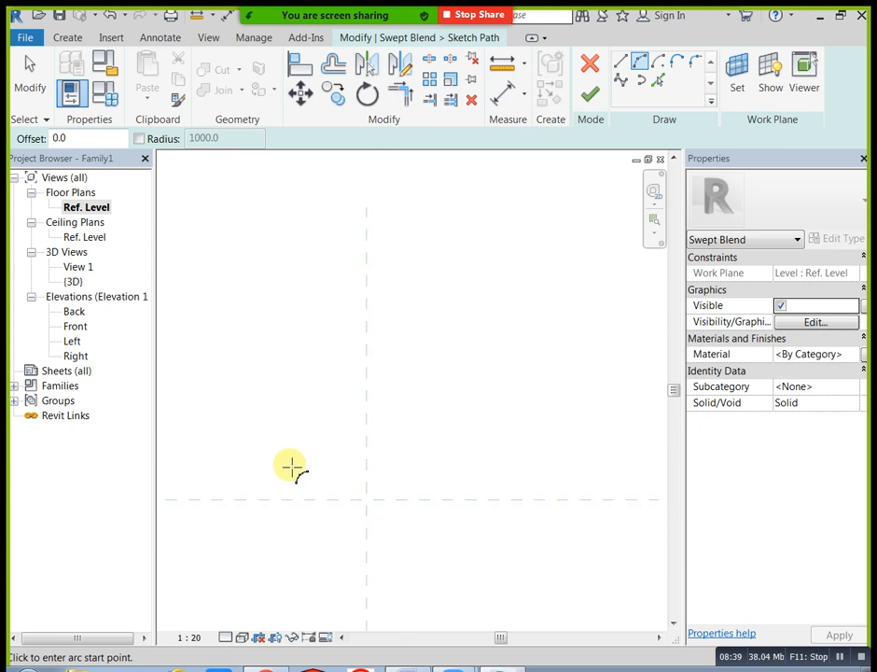
click(276, 499)
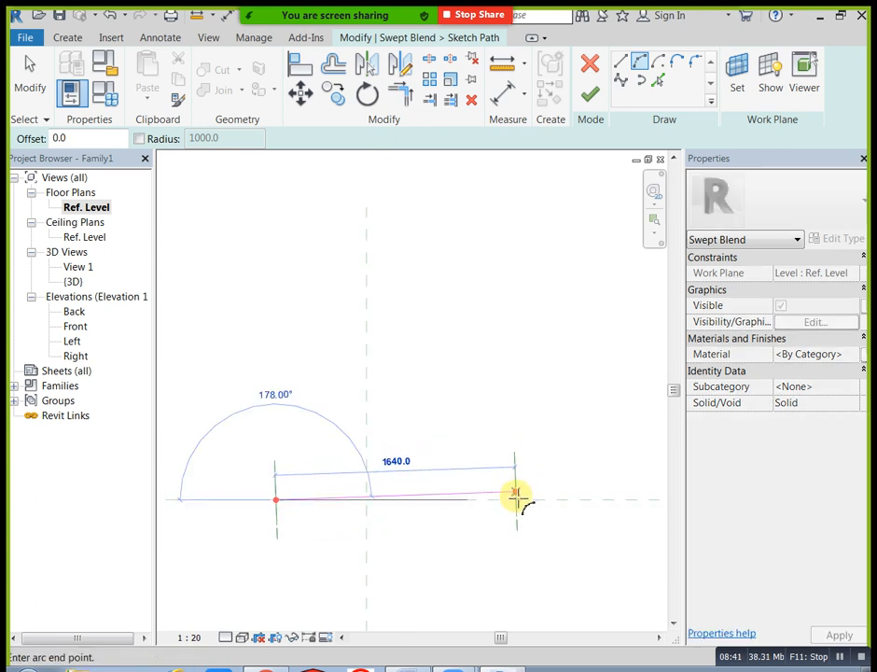
click(515, 500)
click(435, 417)
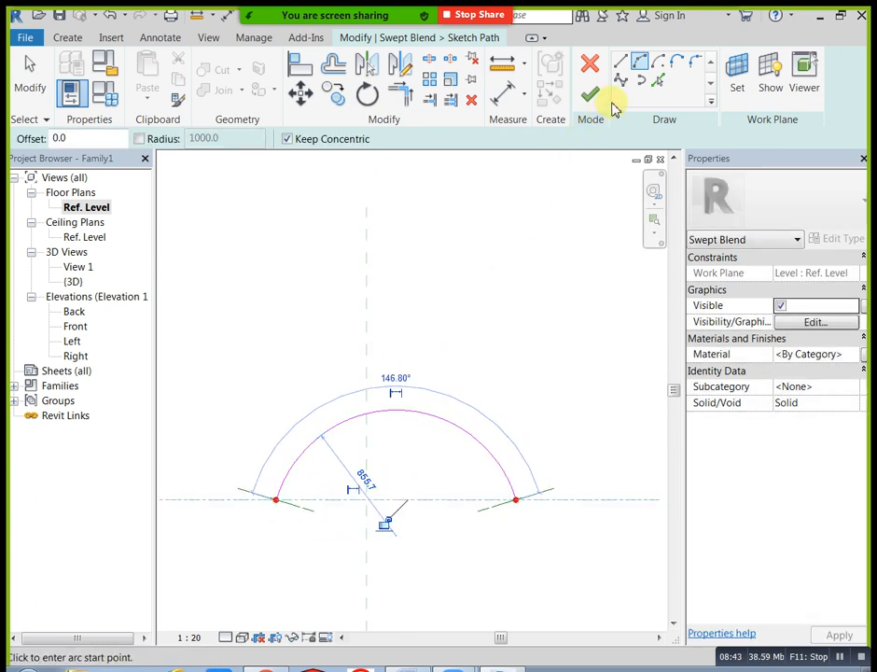
click(594, 99)
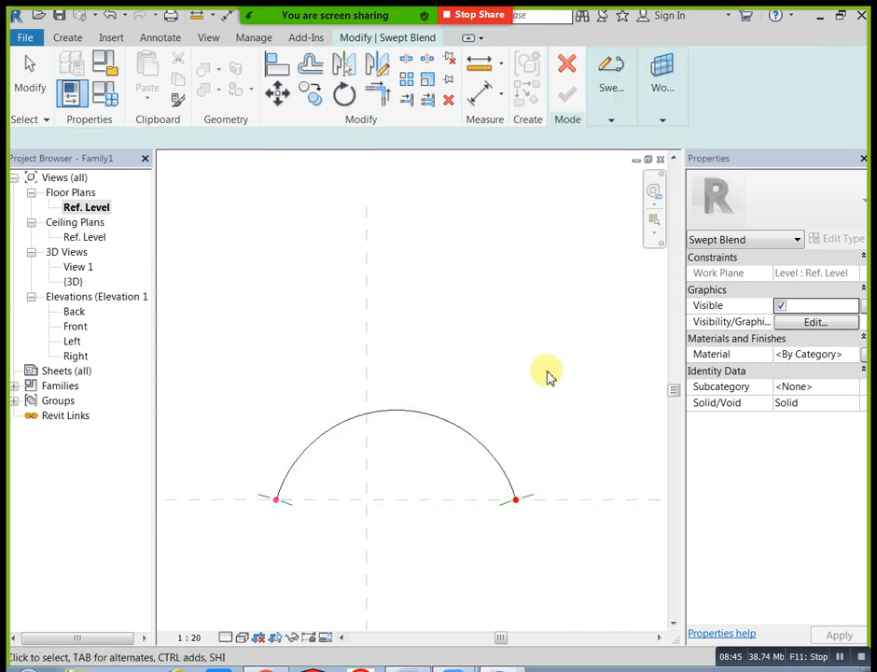
middle_drag(549, 375, 544, 323)
- Start editing the swept blend's first profile in the Front elevation view
click(624, 116)
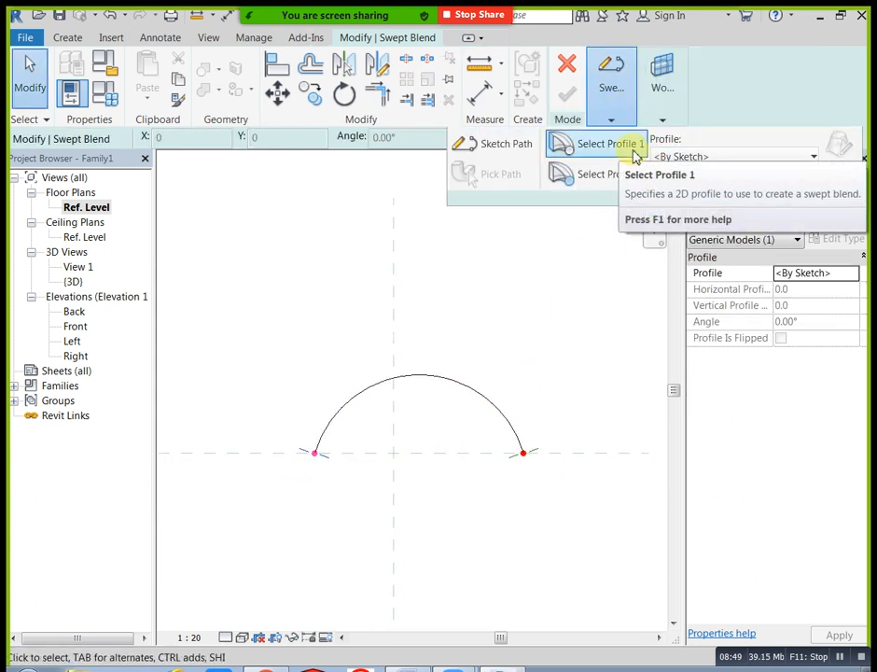
click(639, 175)
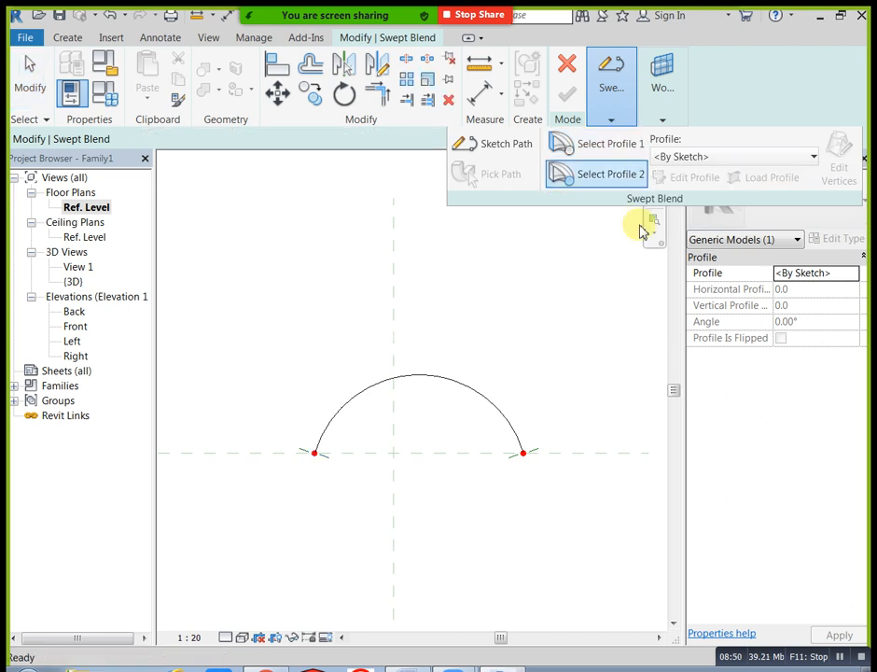
click(613, 121)
click(657, 177)
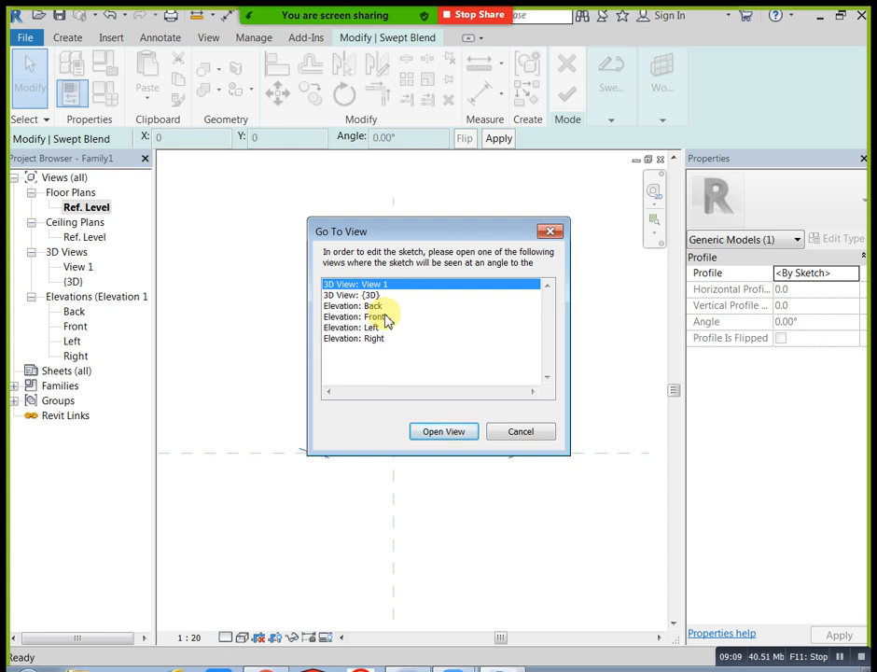
click(385, 319)
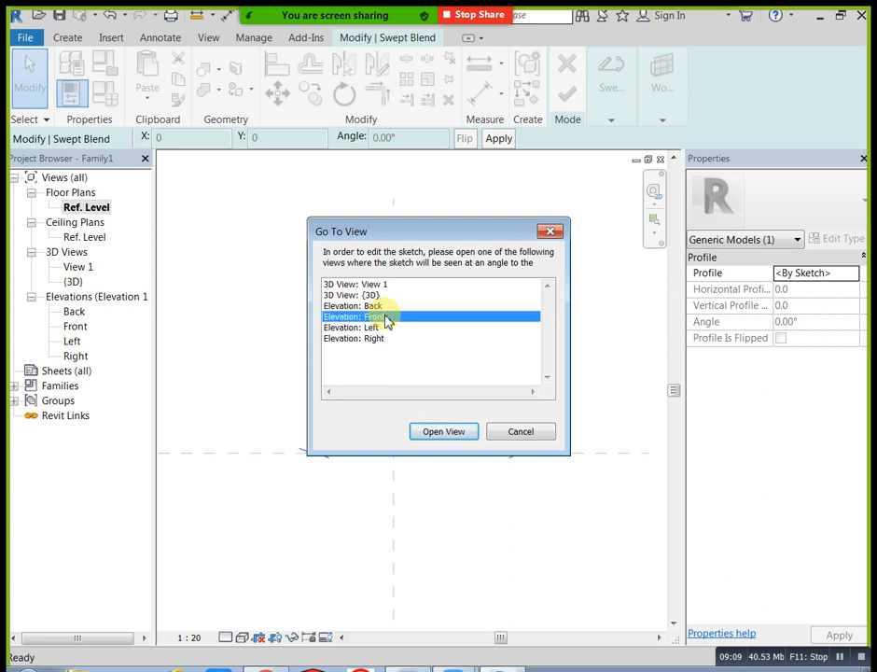
click(444, 431)
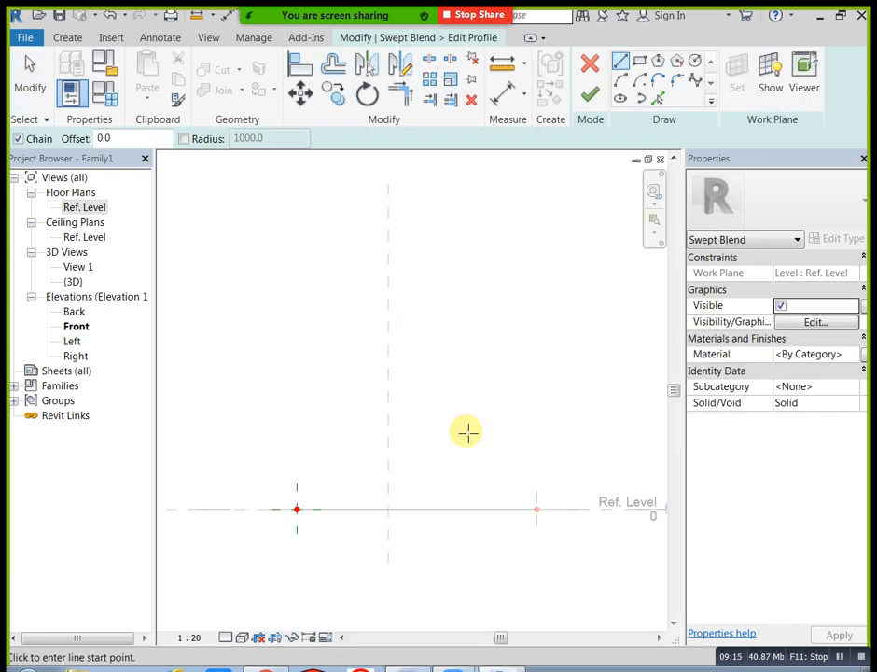
- Sketch a circle of radius 400 centred on the path's left end as Profile 1, and finish the profile
middle_drag(468, 432, 456, 374)
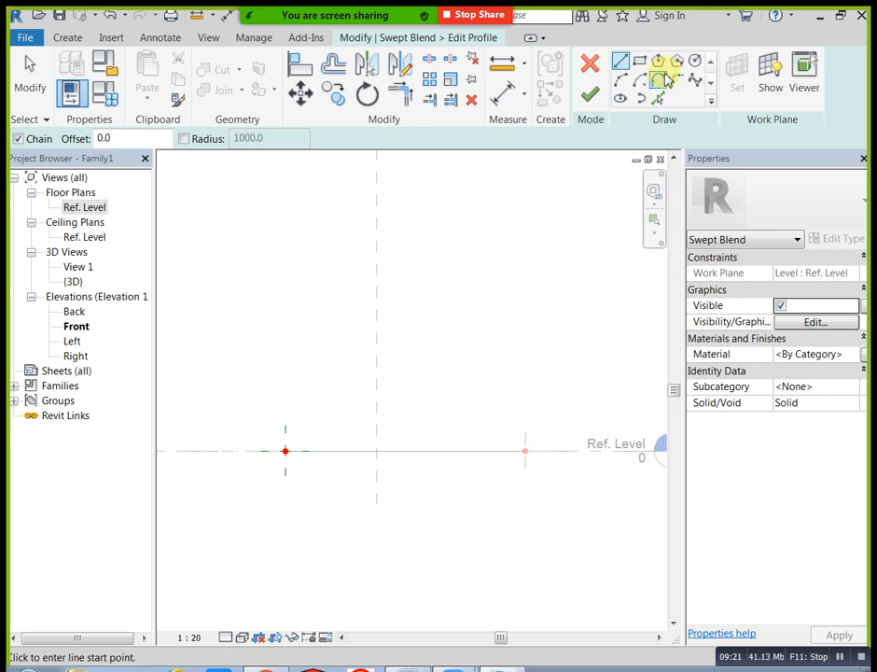
click(694, 61)
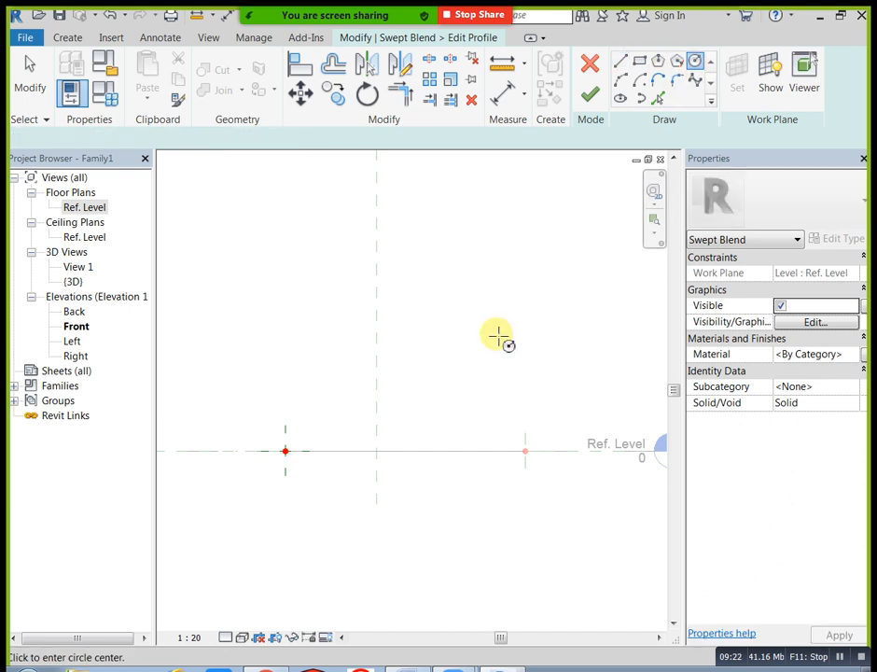
click(284, 451)
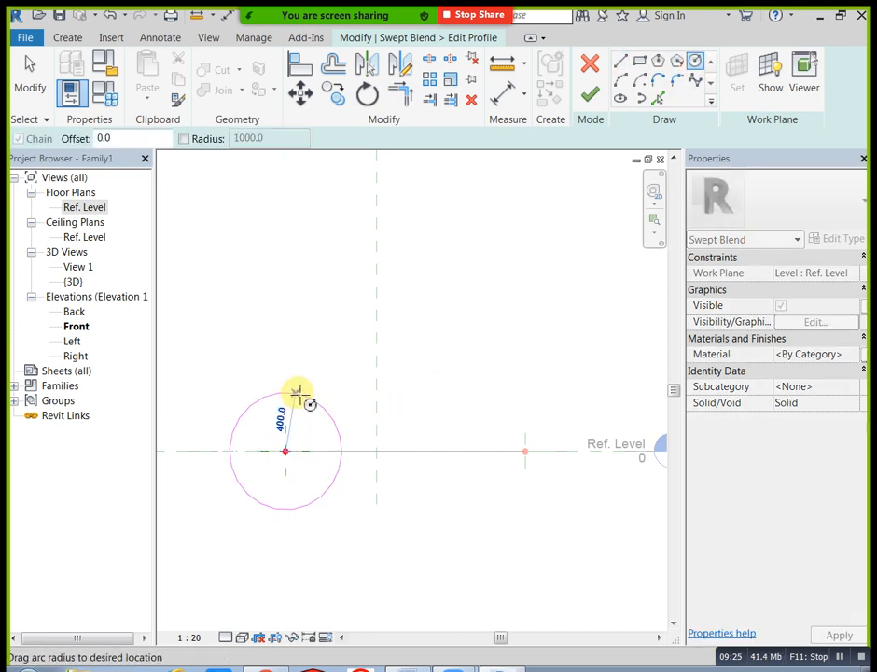
click(295, 393)
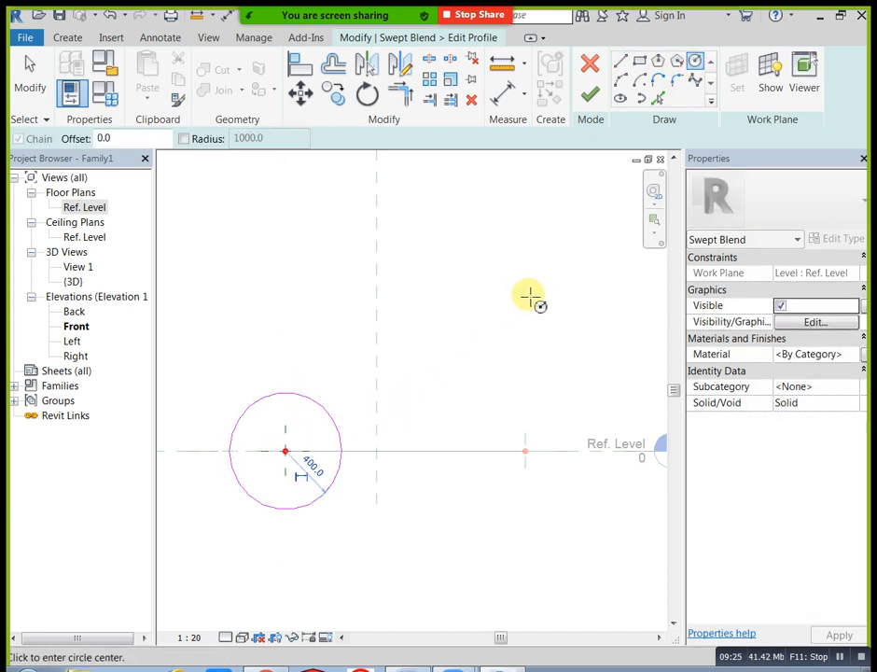
click(588, 97)
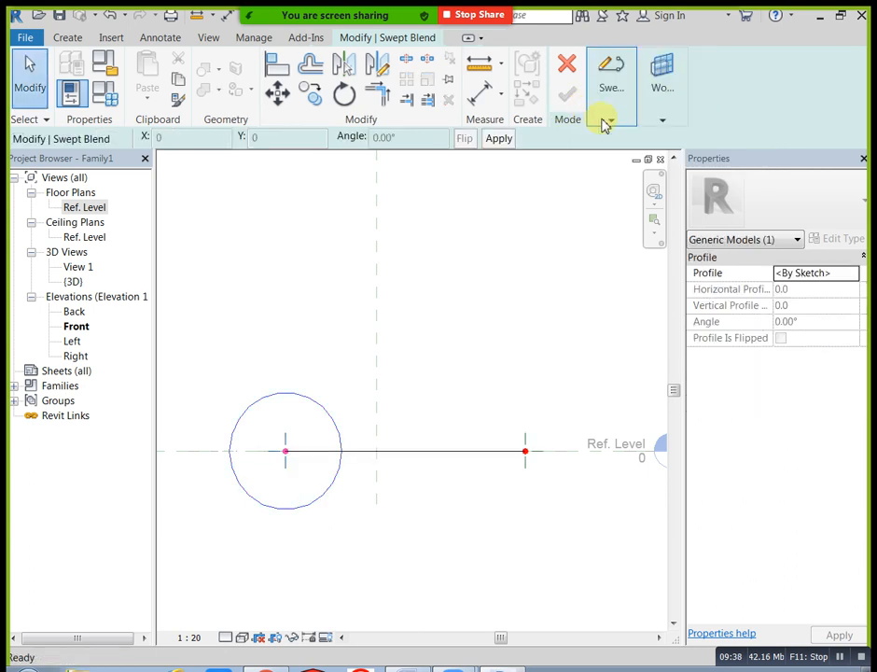
- Sketch a circle of radius 200 centred on the path's right end as Profile 2, and finish the swept blend
mouse_move(607, 124)
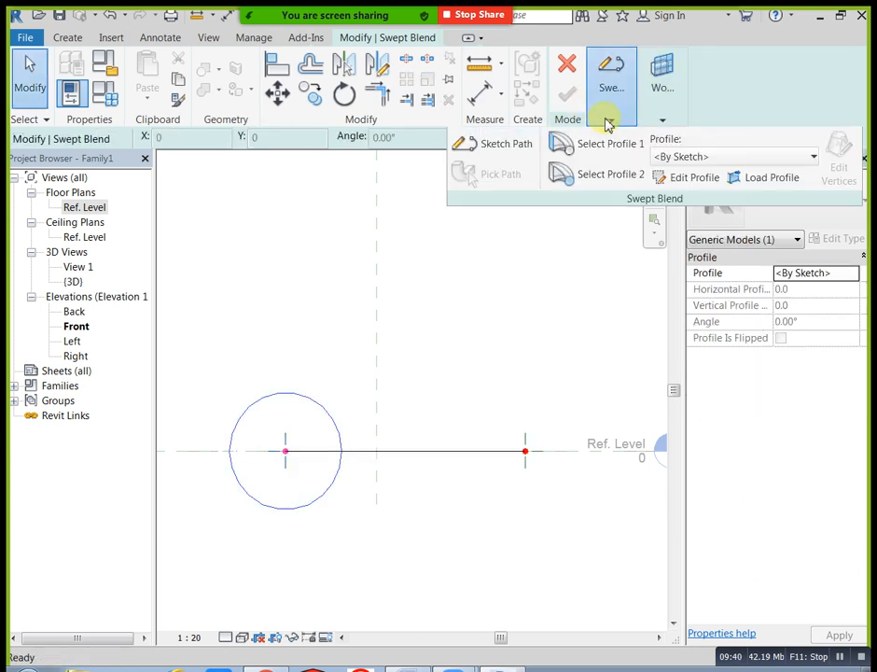
click(611, 174)
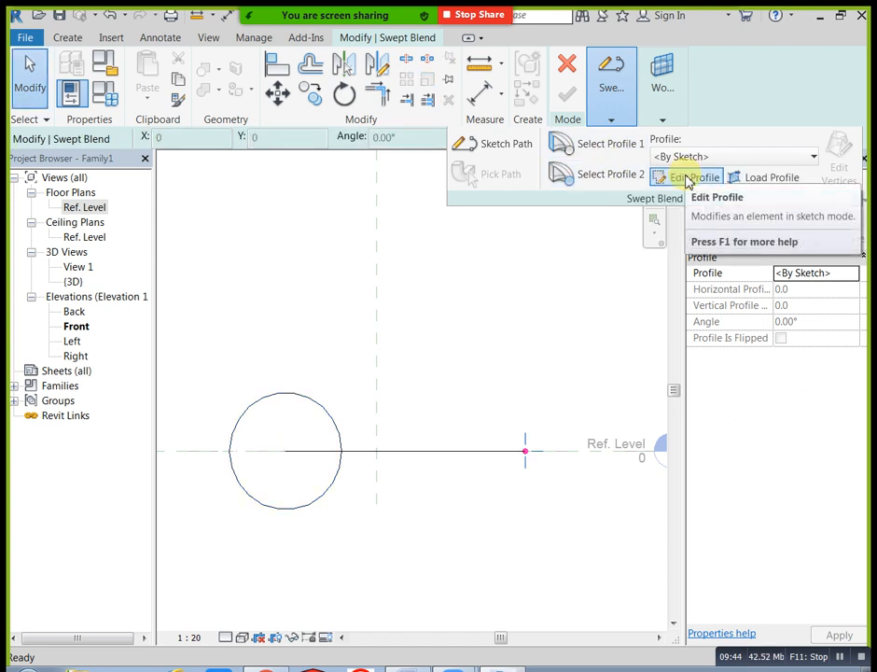
click(666, 177)
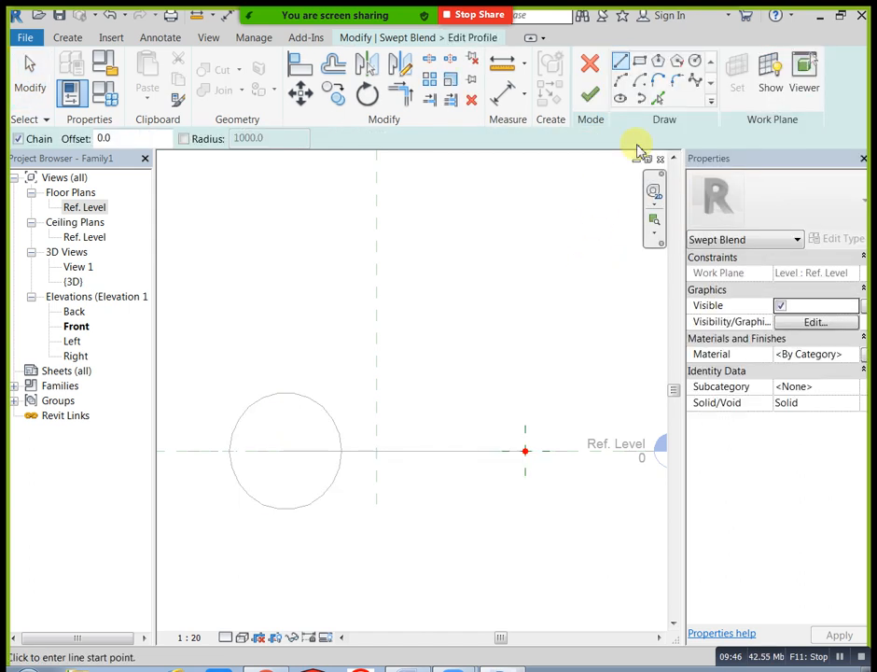
click(696, 63)
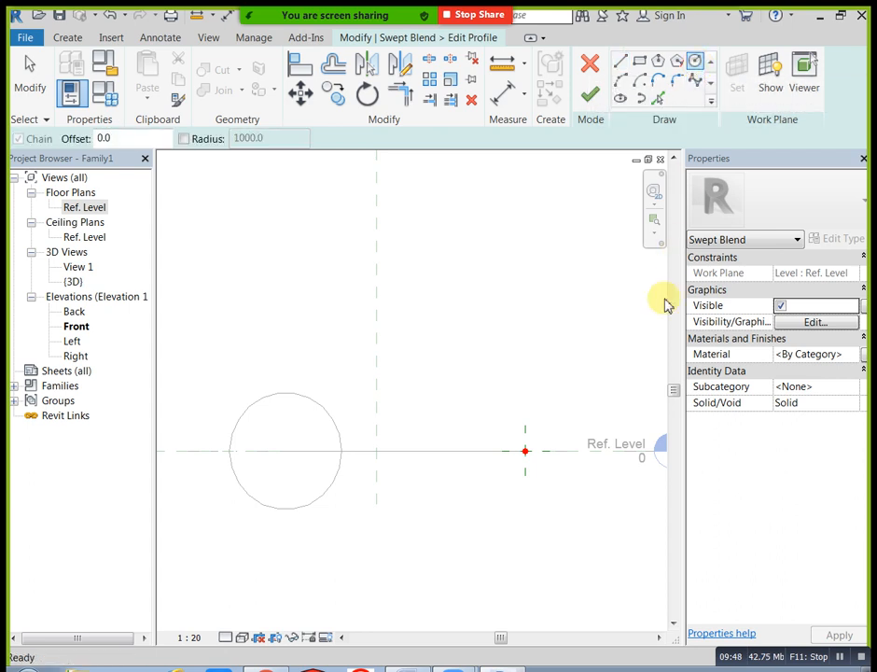
click(526, 451)
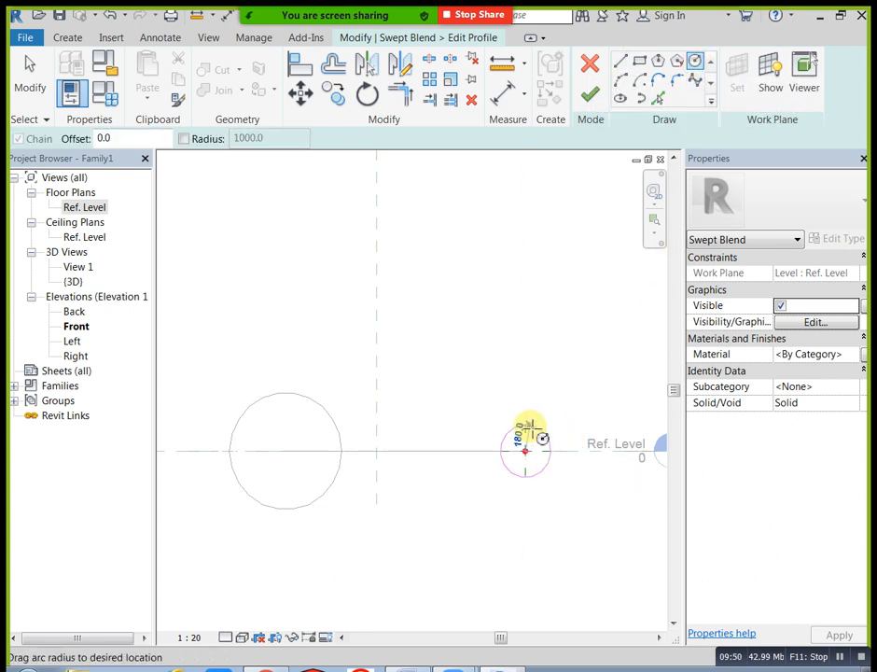
click(532, 428)
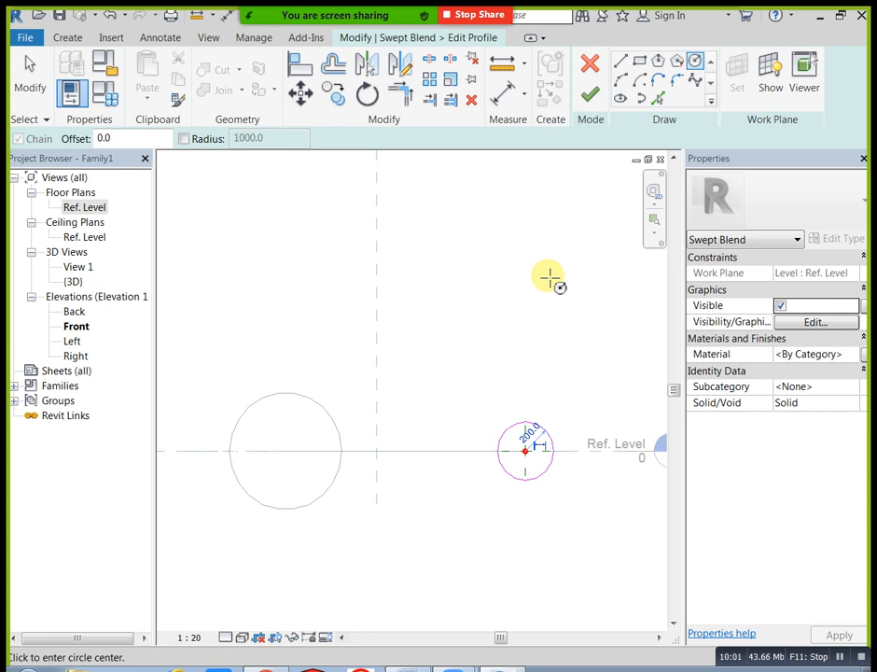
click(593, 99)
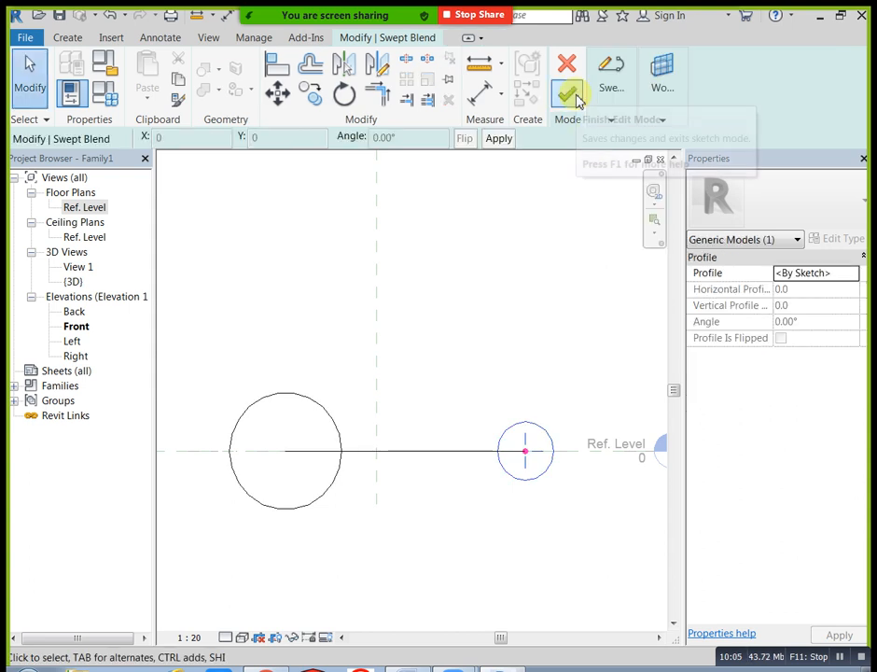
click(578, 98)
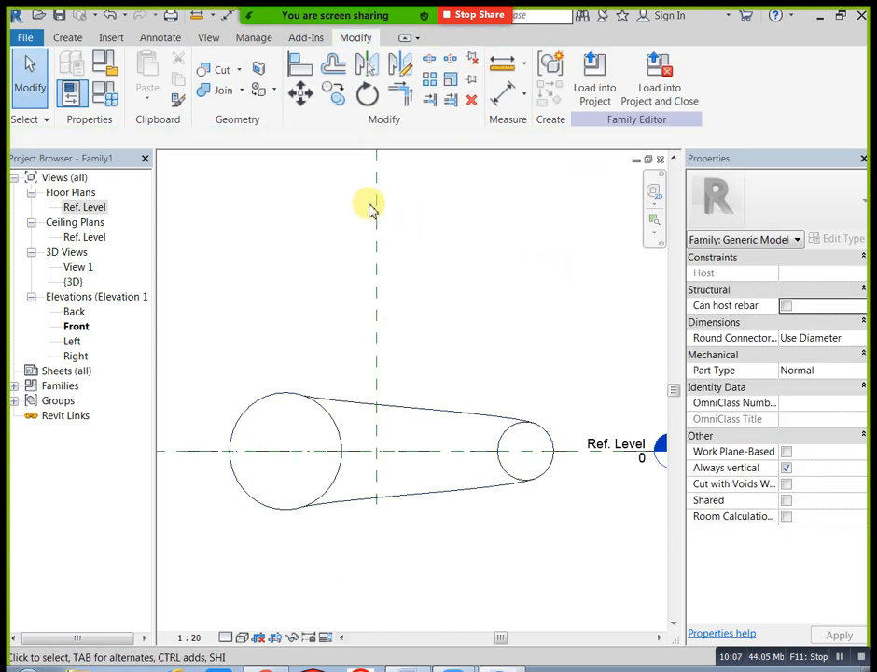
- Open the default 3D view and examine the swept blend from the side showing both end faces
click(208, 39)
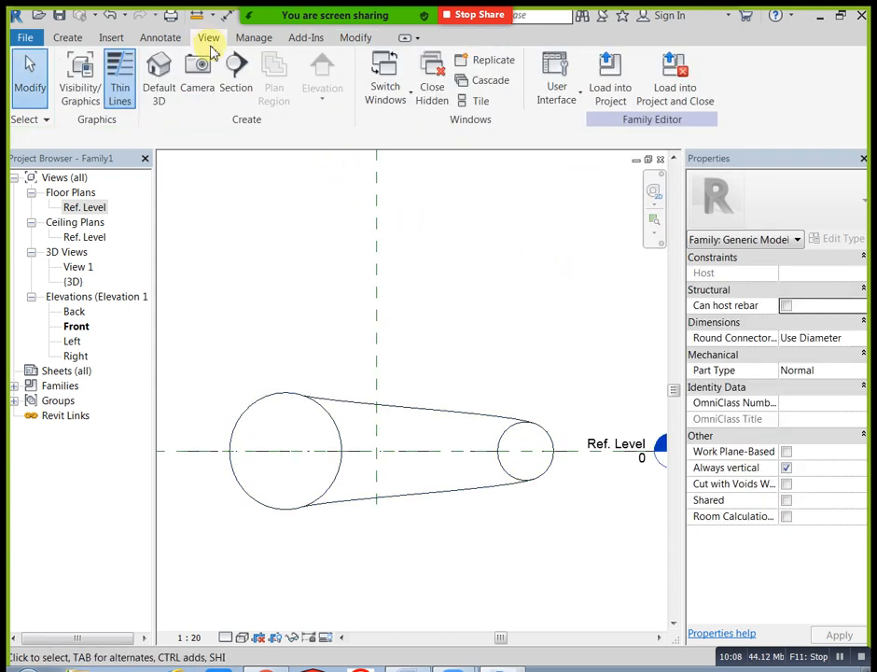
click(158, 84)
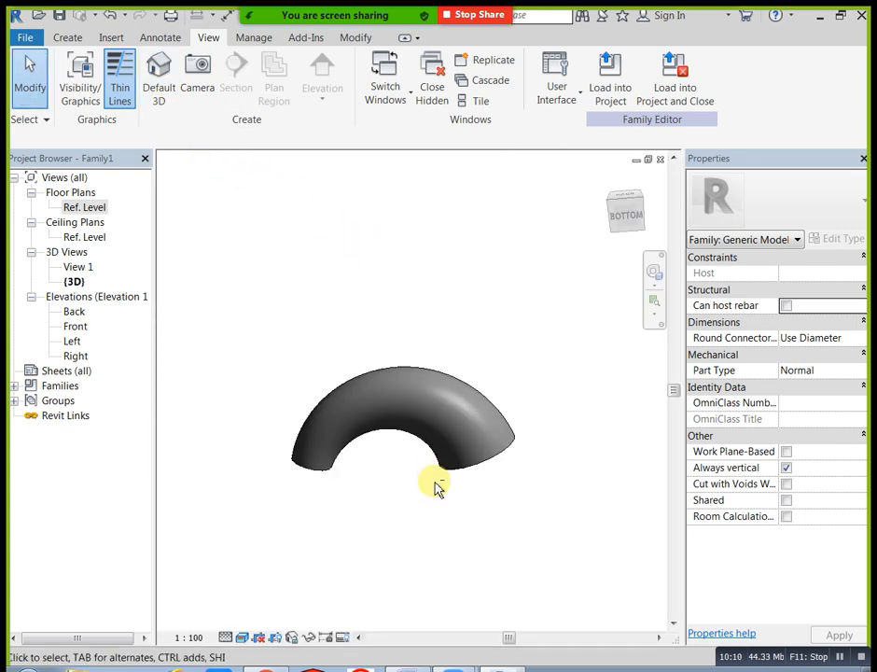
shift+middle_drag(435, 485, 410, 499)
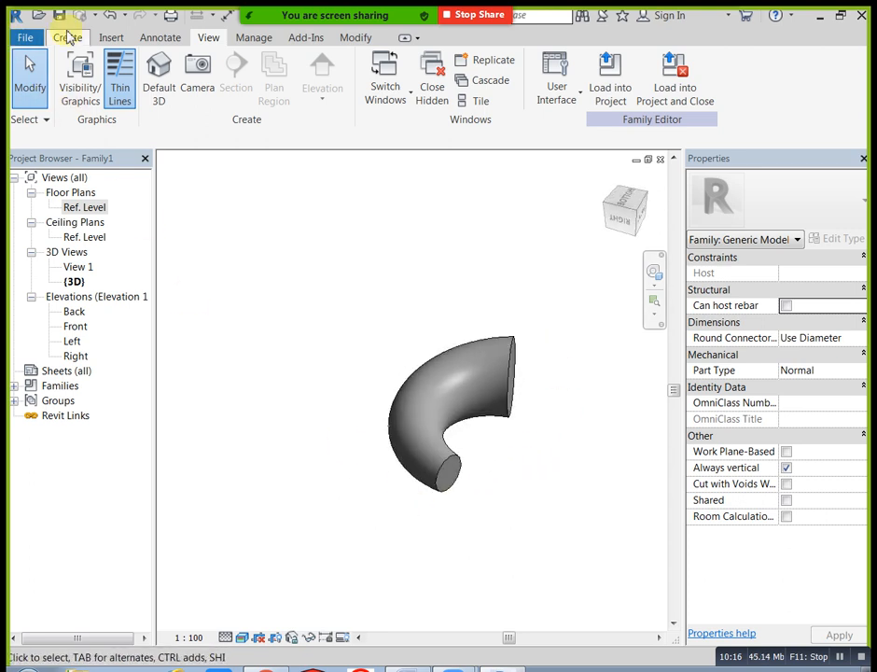
- Delete the swept blend form
click(67, 37)
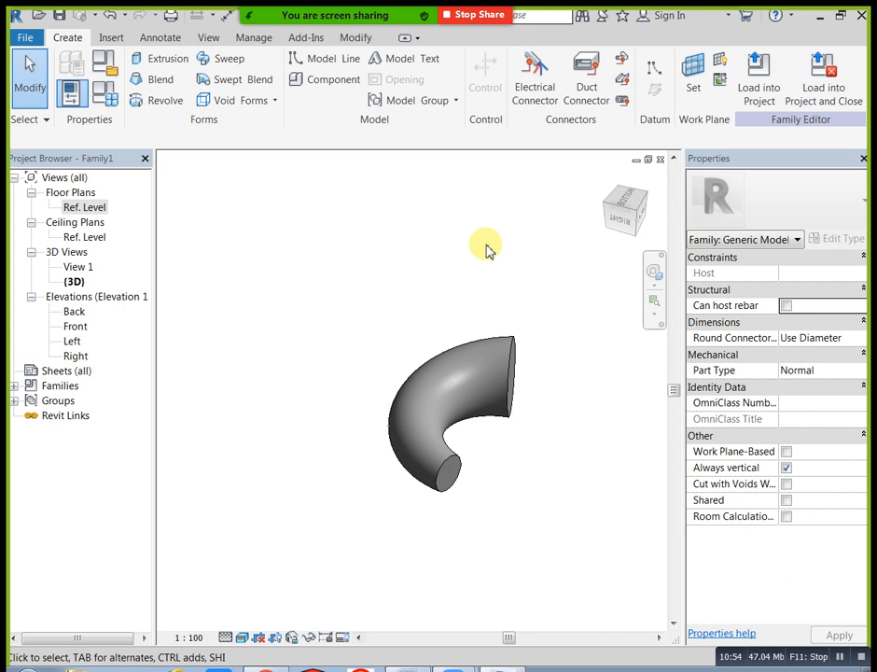
click(514, 341)
key(Delete)
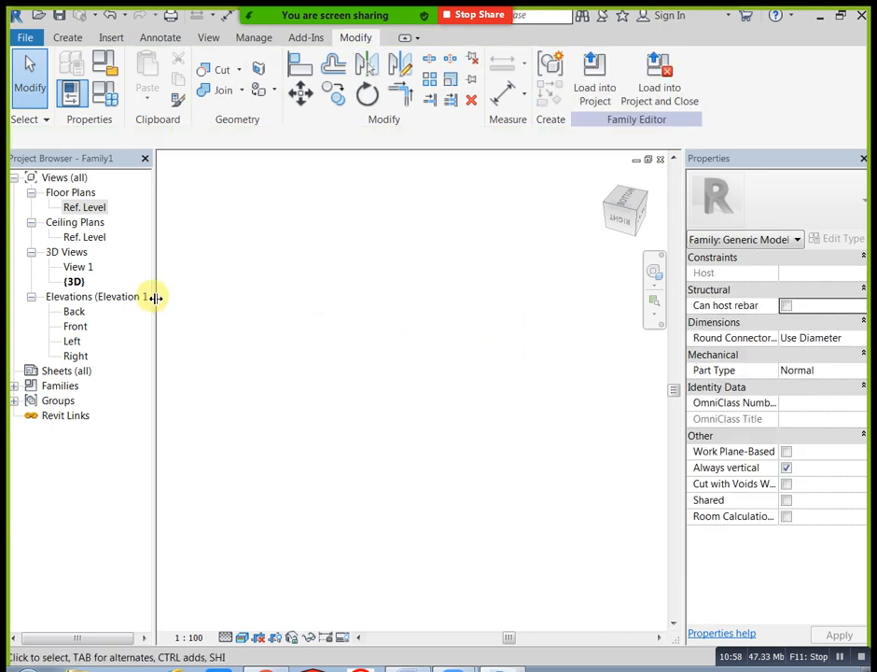
- In the Ref. Level floor plan, start a solid Extrusion and sketch a rectangle about 1540 by 940 with its lower edge on the horizontal reference plane
double_click(86, 207)
click(79, 40)
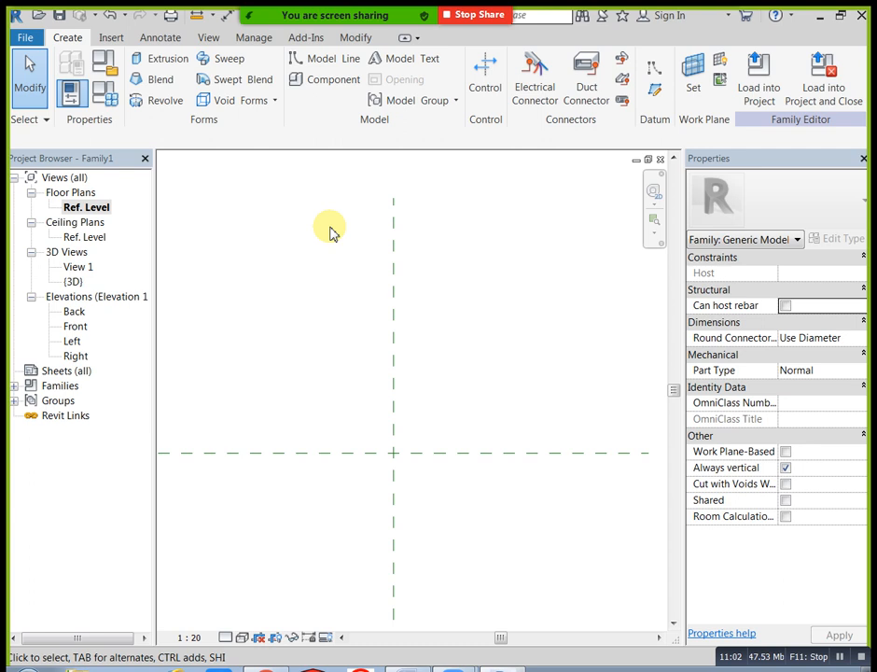
click(275, 101)
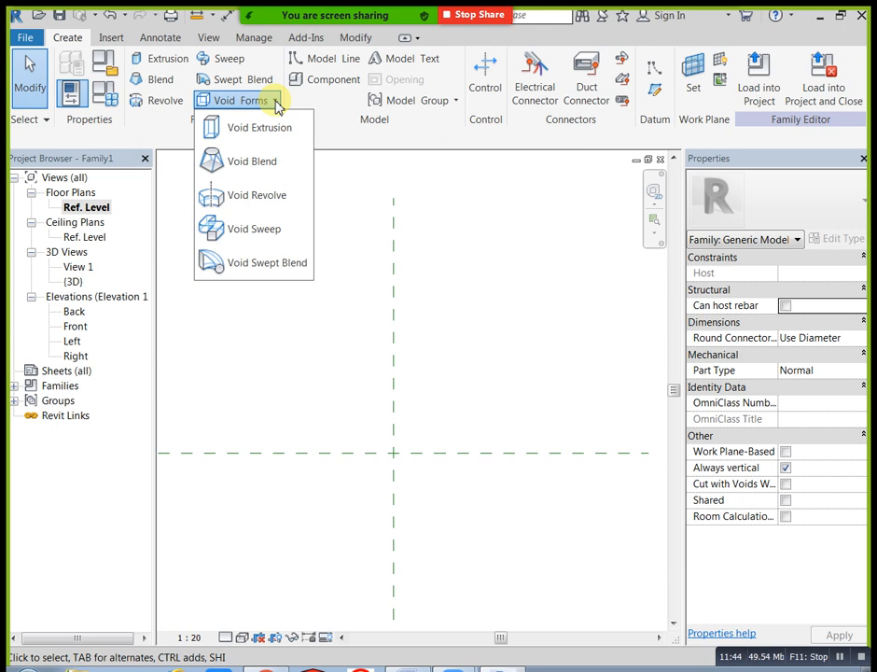
click(161, 58)
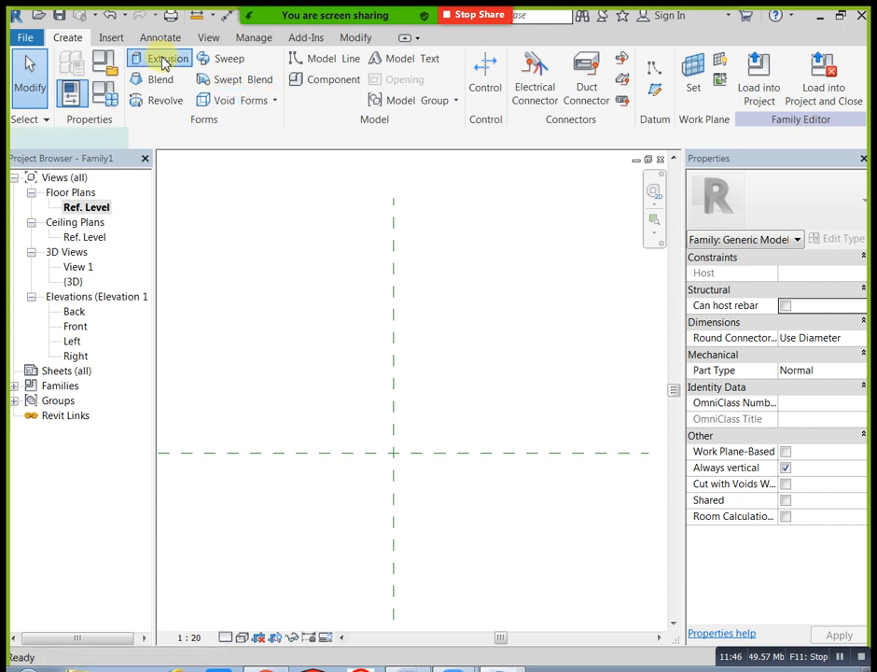
click(640, 61)
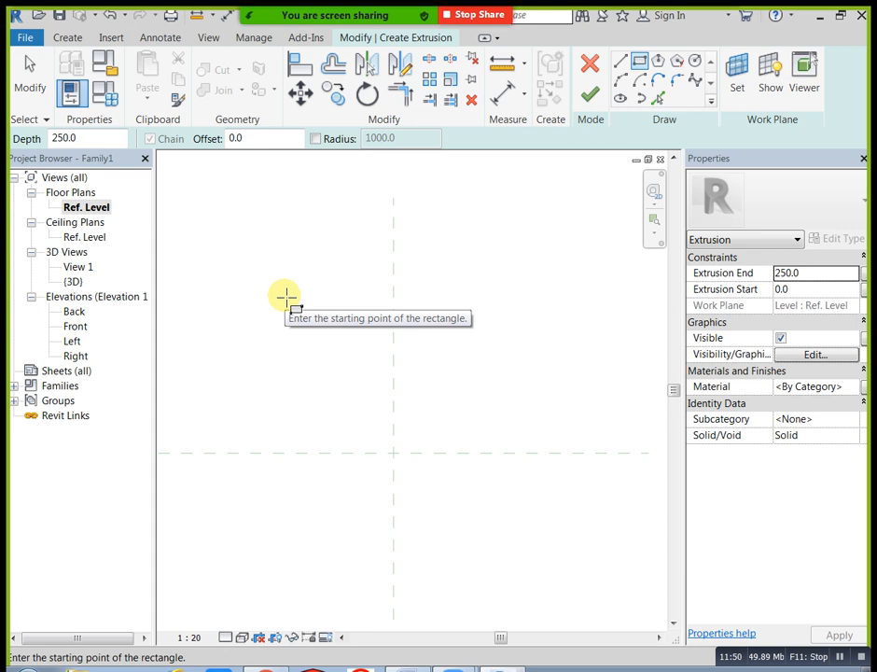
click(304, 452)
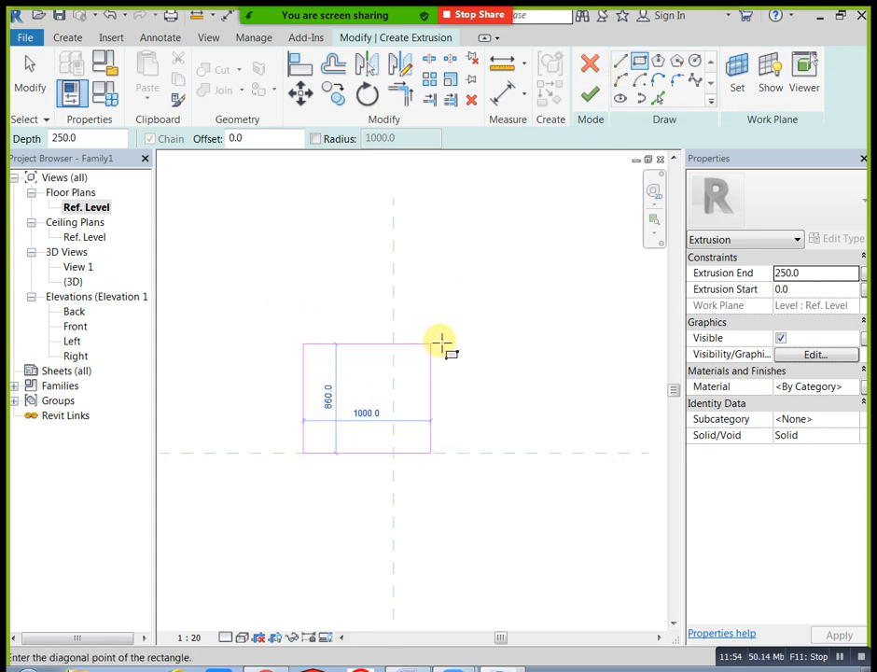
click(499, 333)
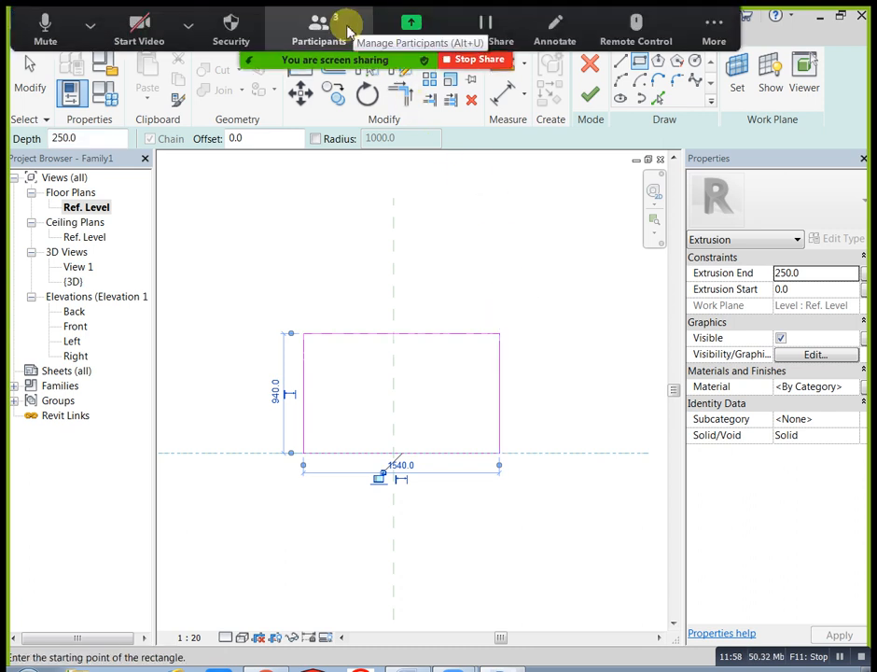
- Check the Zoom meeting's participant list, minimize it, and admit the attendee from the waiting room
click(349, 31)
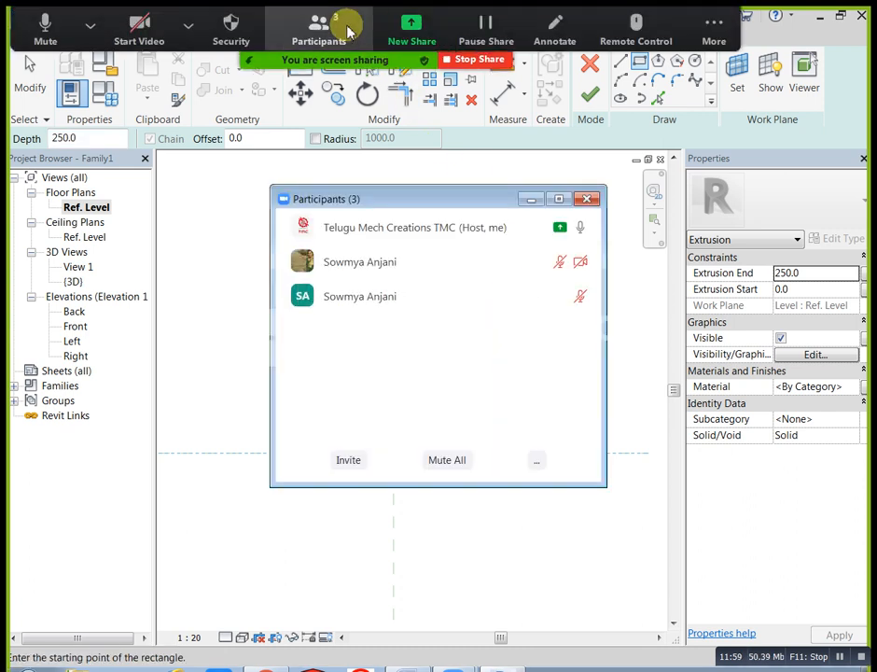
click(530, 198)
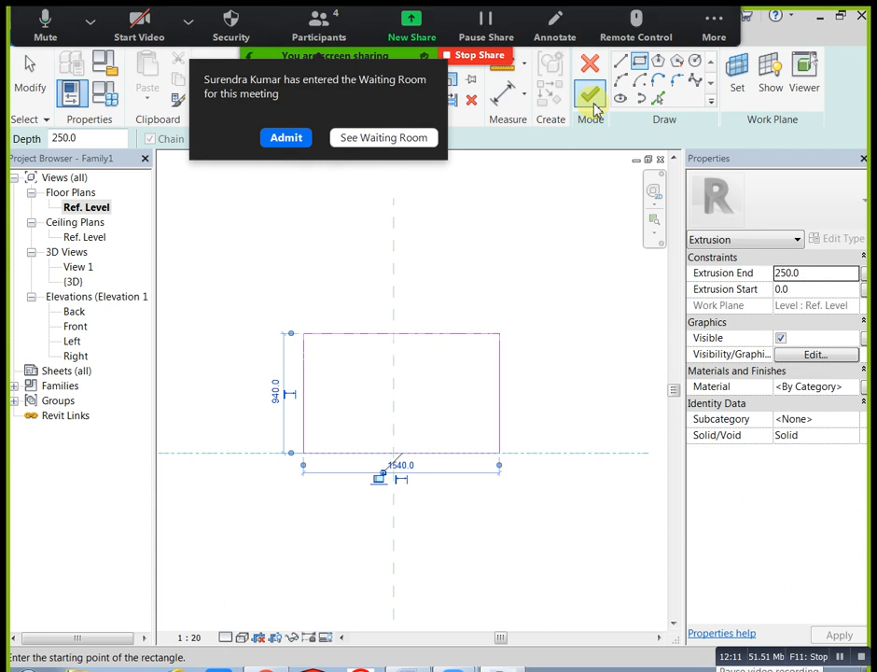
click(287, 139)
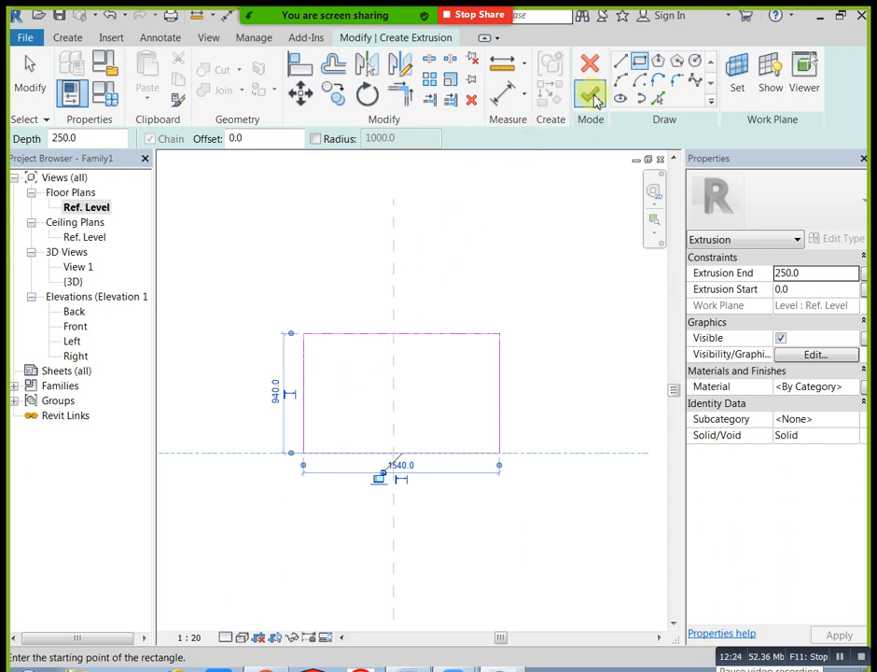
- Set the Extrusion End of the rectangle extrusion to 100
click(842, 273)
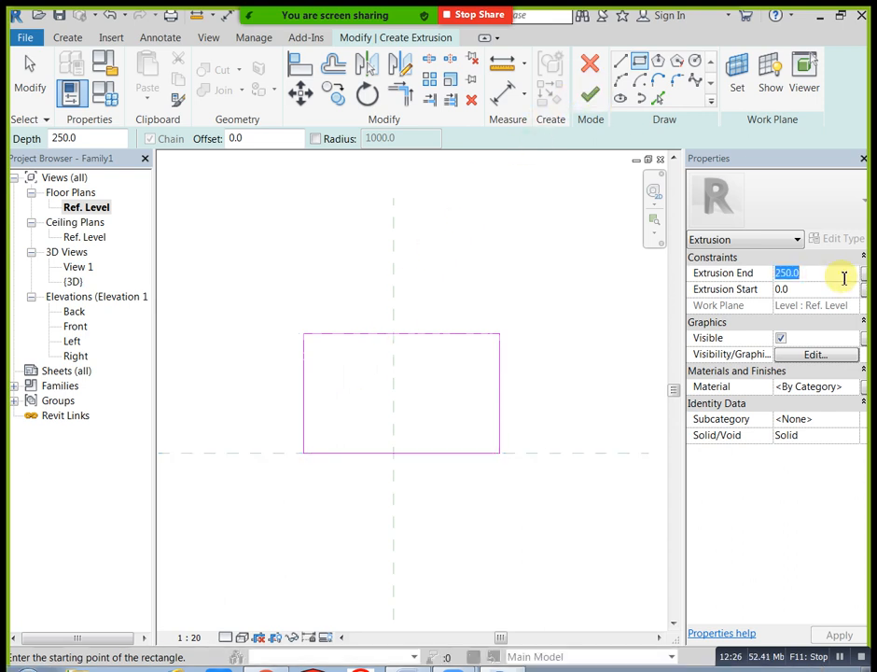
text(100)
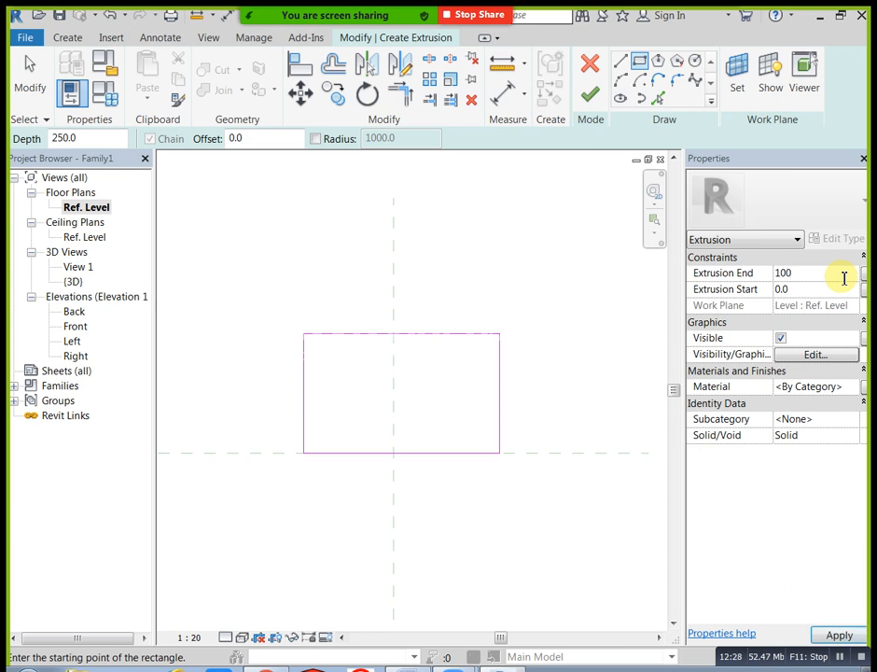
click(620, 81)
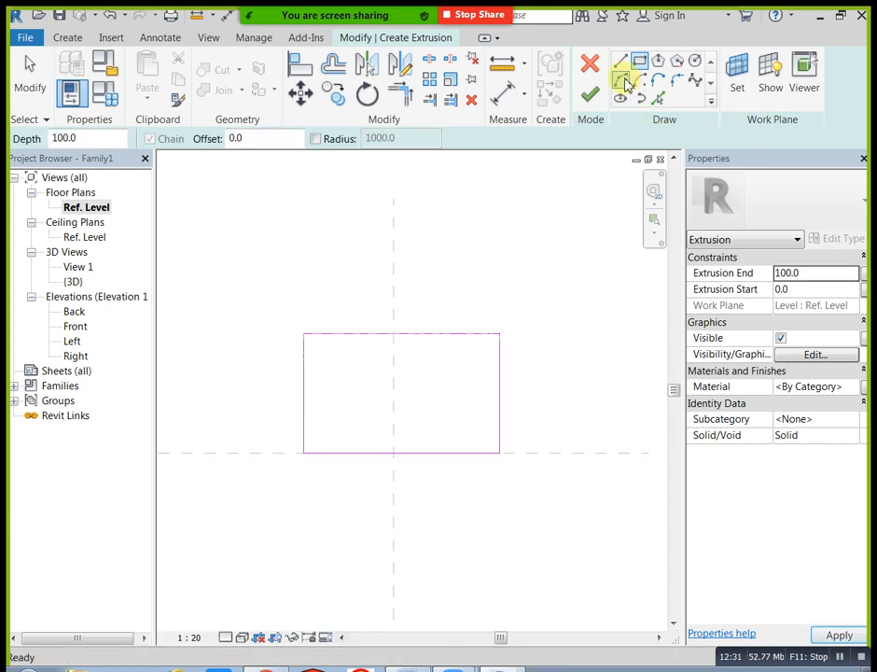
- Try a three-point arc over the rectangle's upper edge with a radius of about 1142, and undo it
click(304, 333)
click(499, 333)
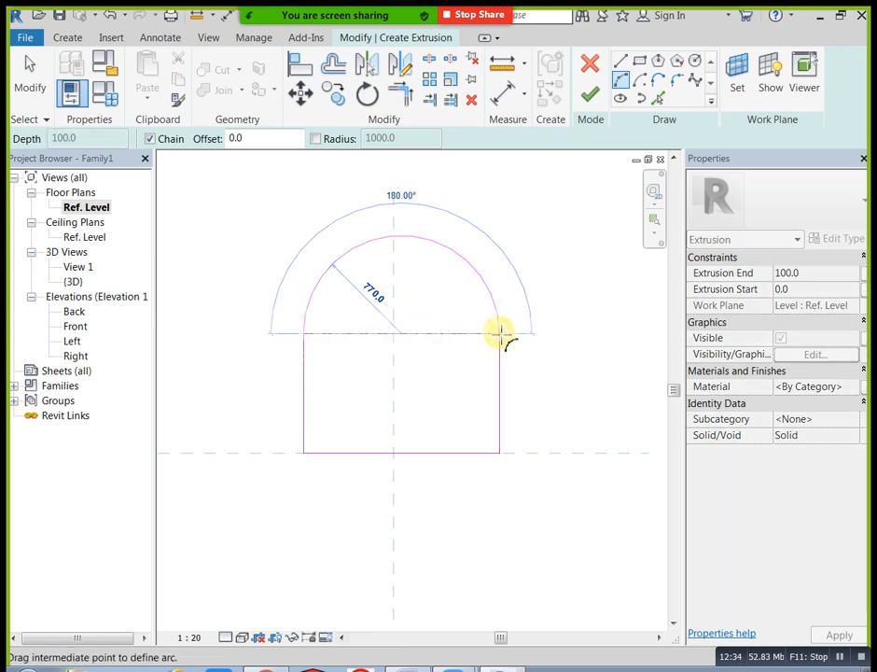
click(447, 304)
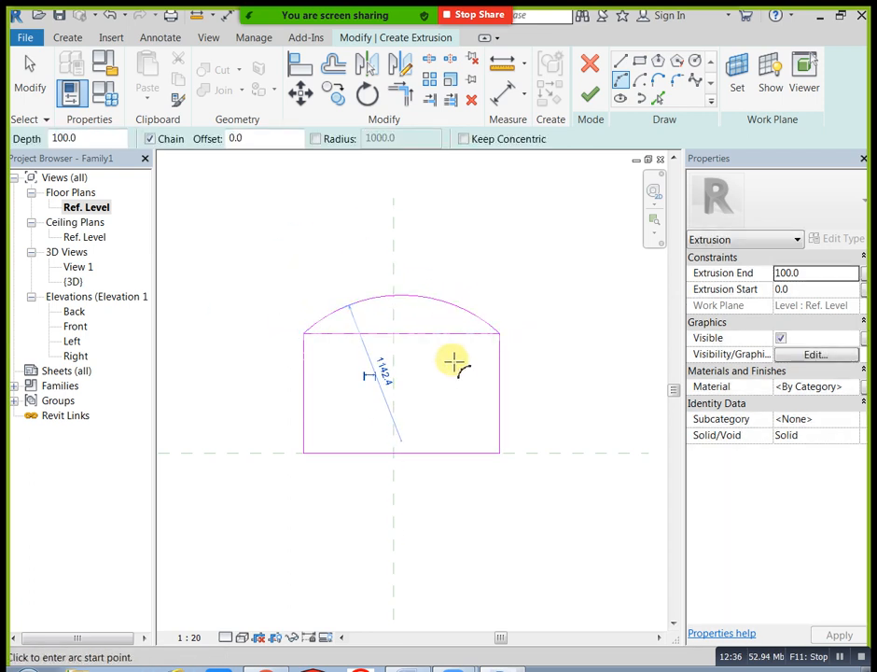
key(Escape)
key(Escape)
click(456, 334)
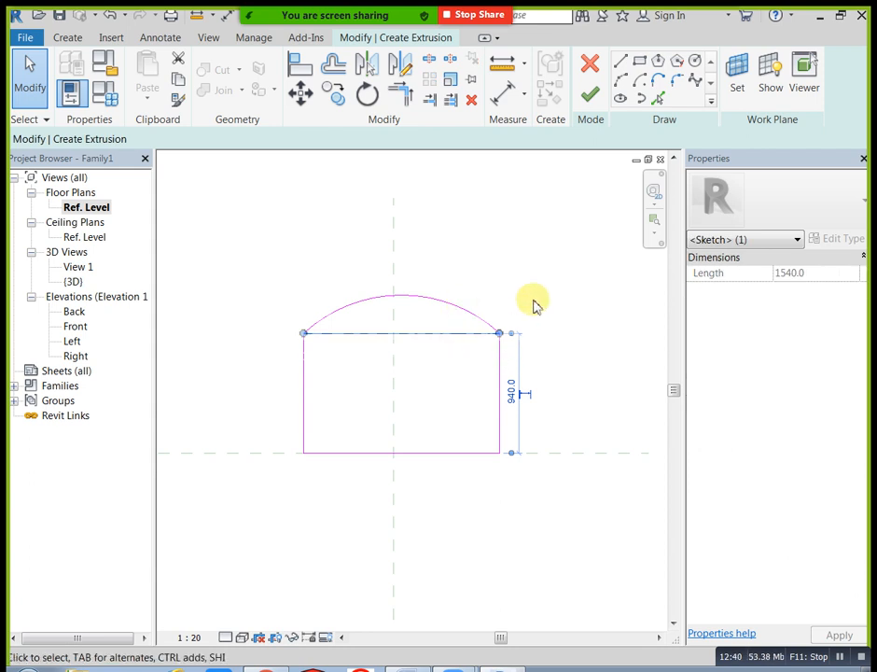
key(ctrl+z)
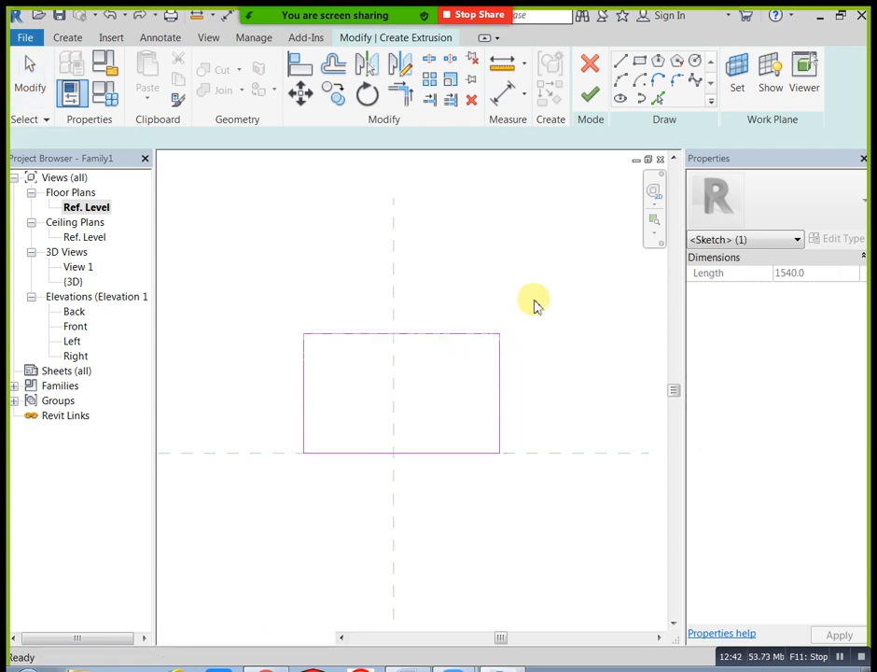
- Finish the rectangular solid extrusion and set its Extrusion End to 100 again
click(592, 91)
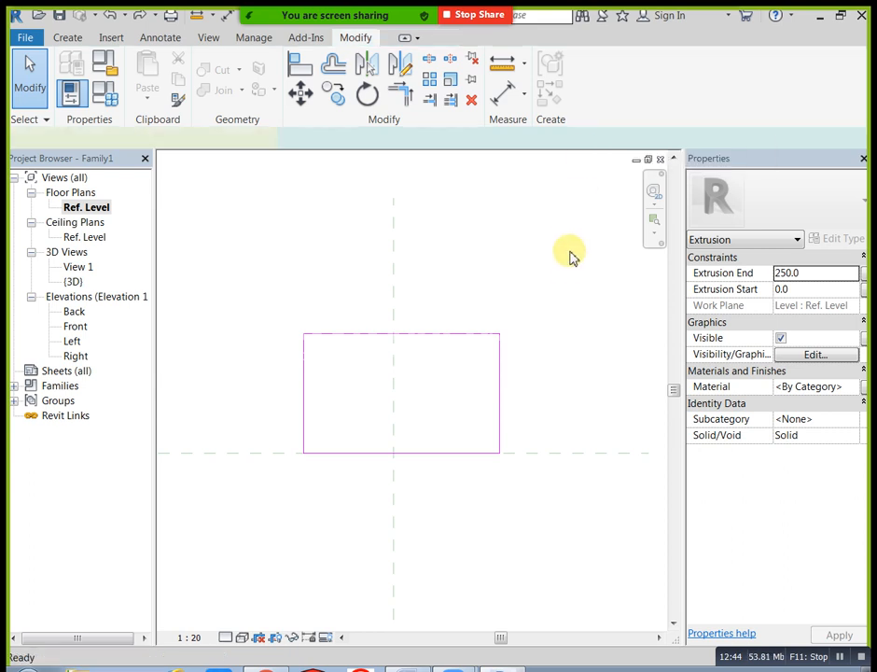
click(519, 370)
click(501, 349)
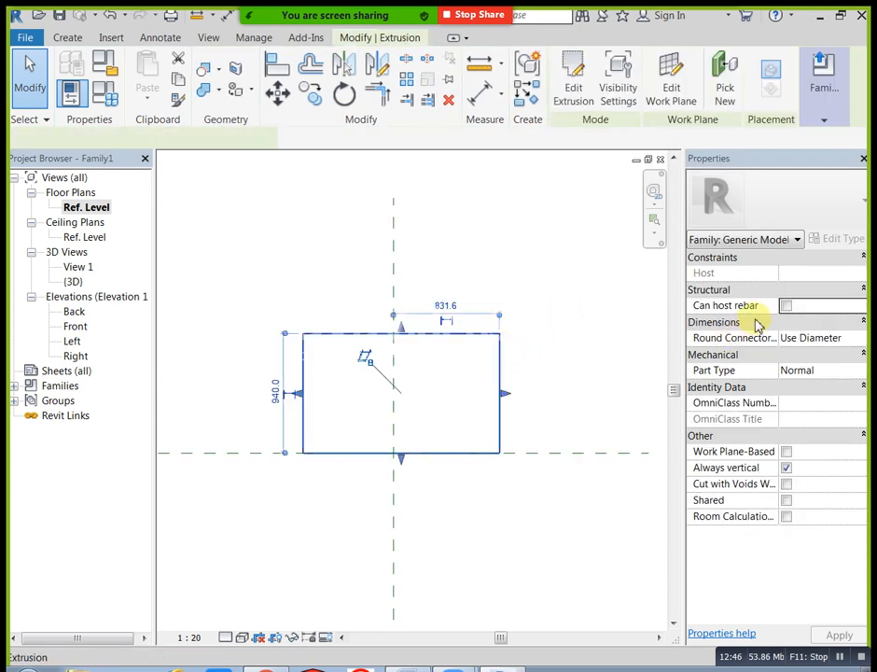
click(813, 271)
text(100.0)
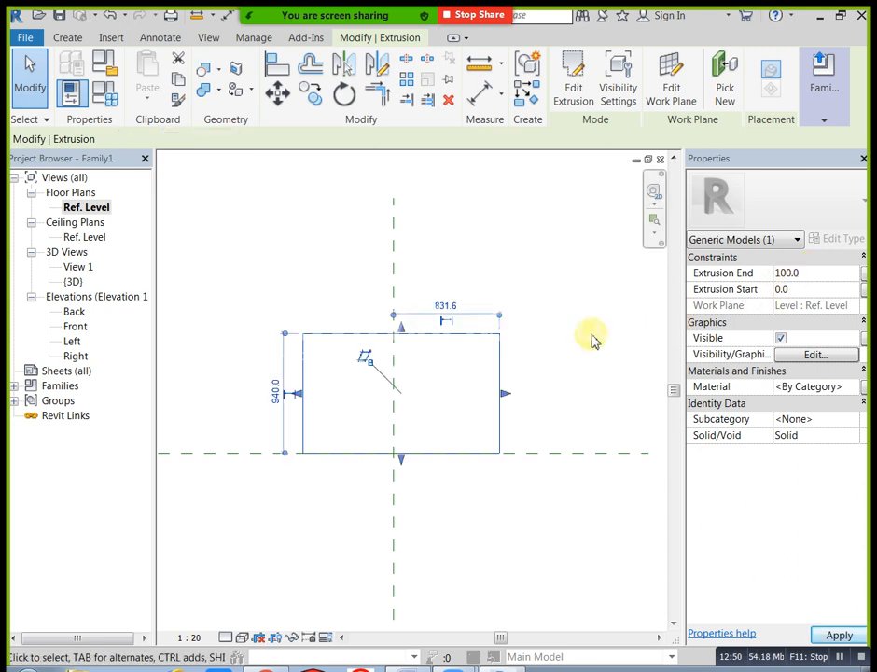
click(307, 186)
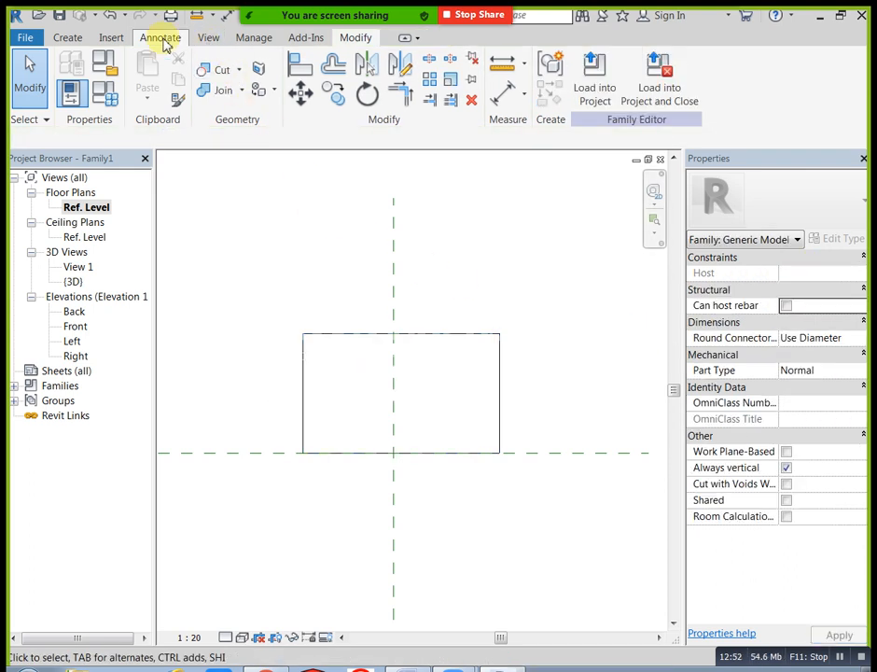
- Inspect the rectangular slab in the default 3D view and return to the Ref. Level floor plan
click(210, 39)
click(158, 75)
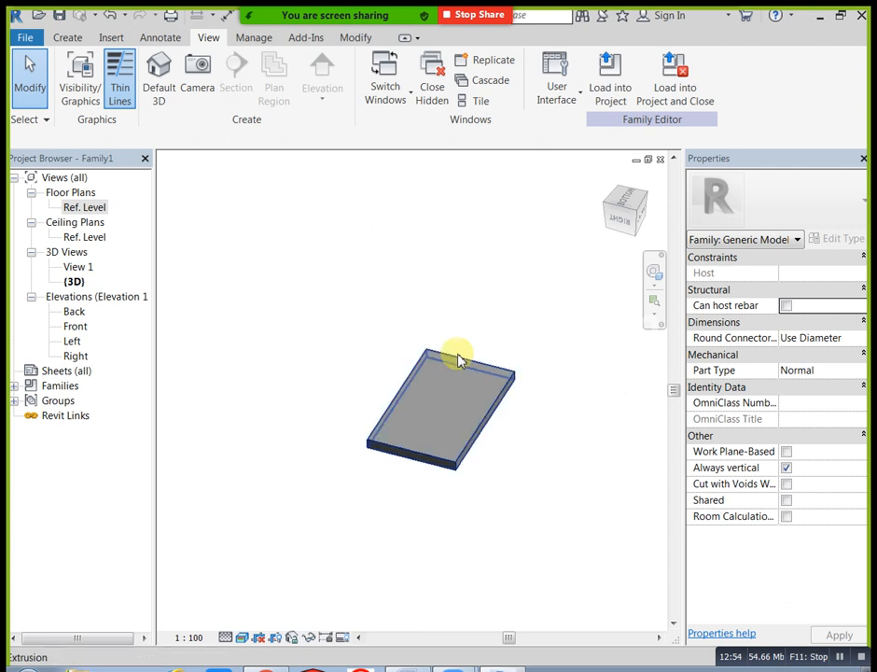
click(66, 38)
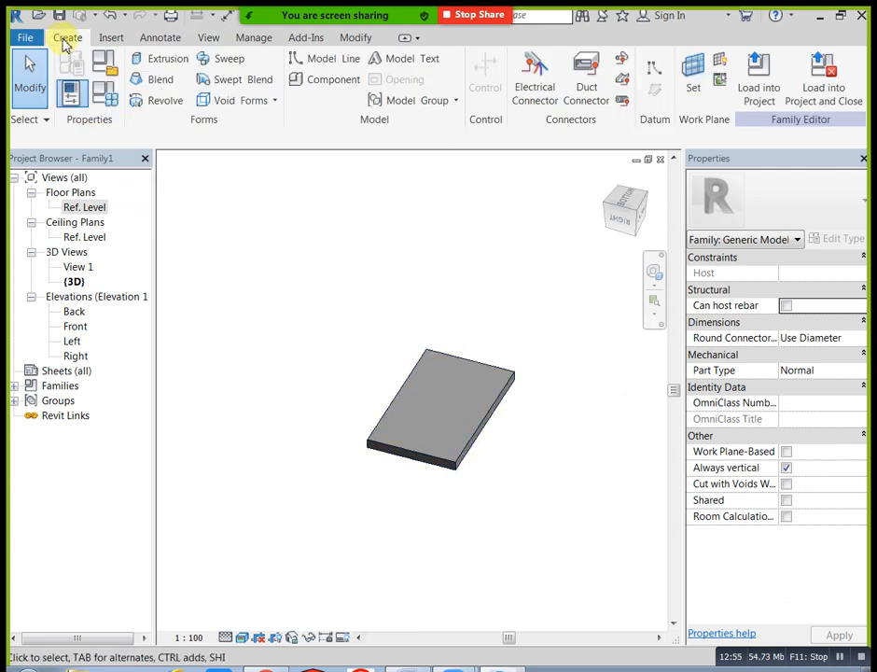
double_click(85, 208)
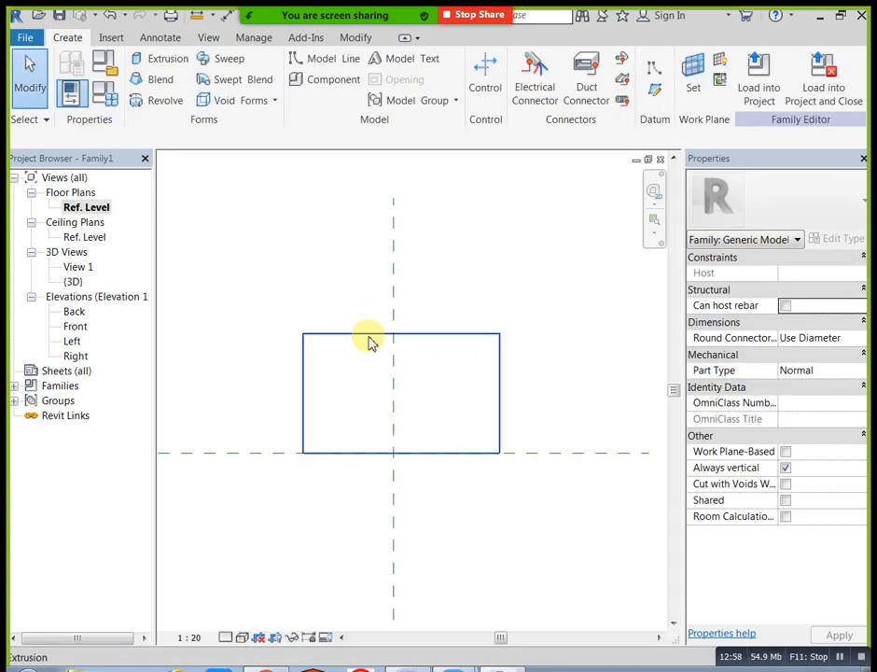
click(367, 334)
click(322, 260)
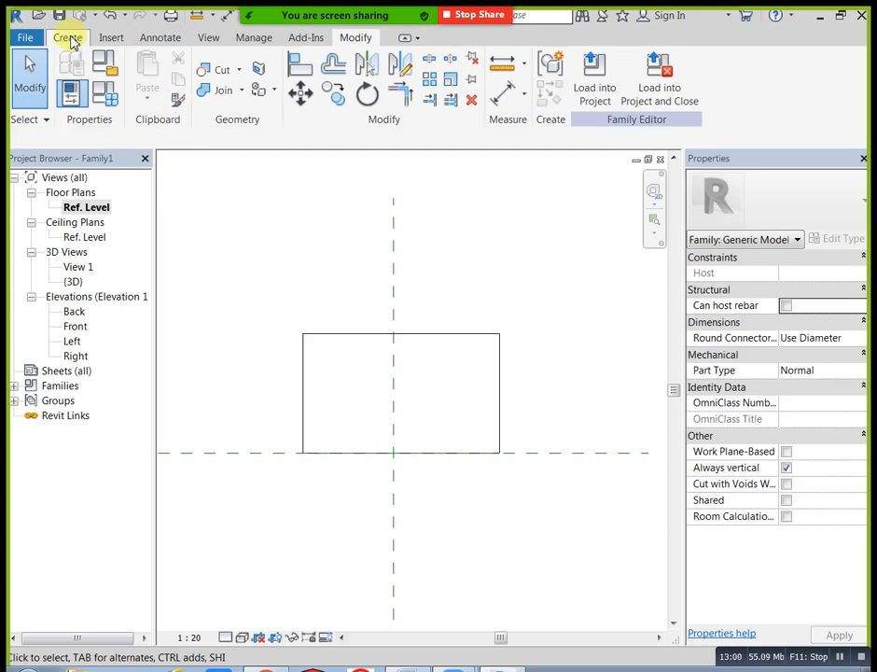
click(67, 38)
click(161, 59)
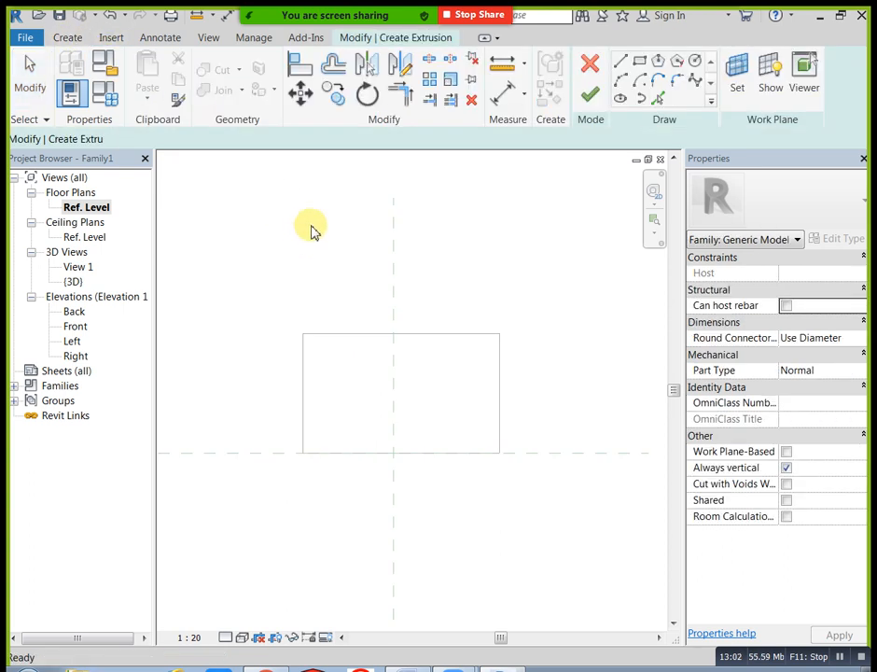
click(591, 64)
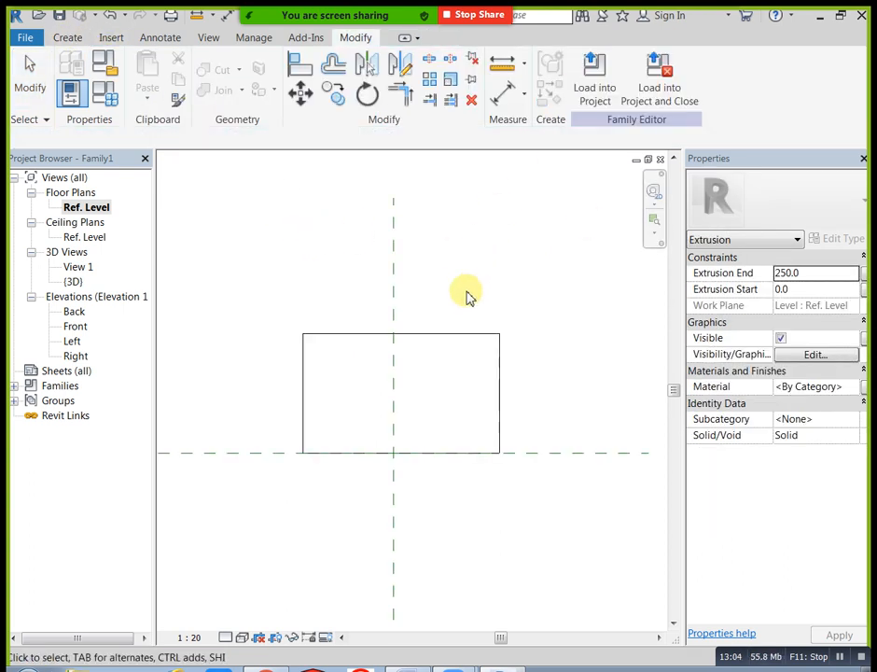
- Edit the rectangular extrusion's sketch and add a shallow outward arc joining the two endpoints of its upper edge
click(466, 334)
click(586, 93)
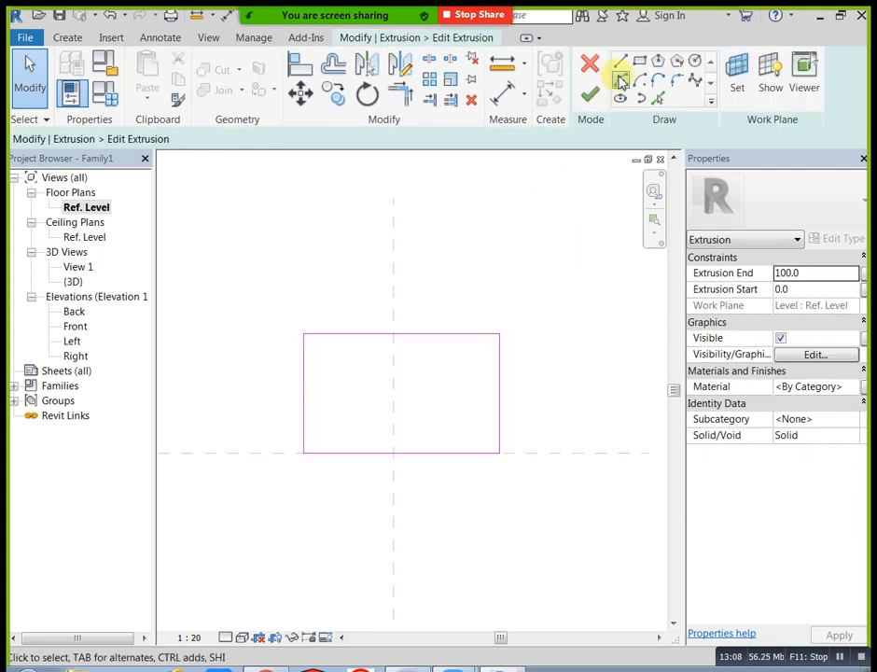
click(621, 80)
click(302, 330)
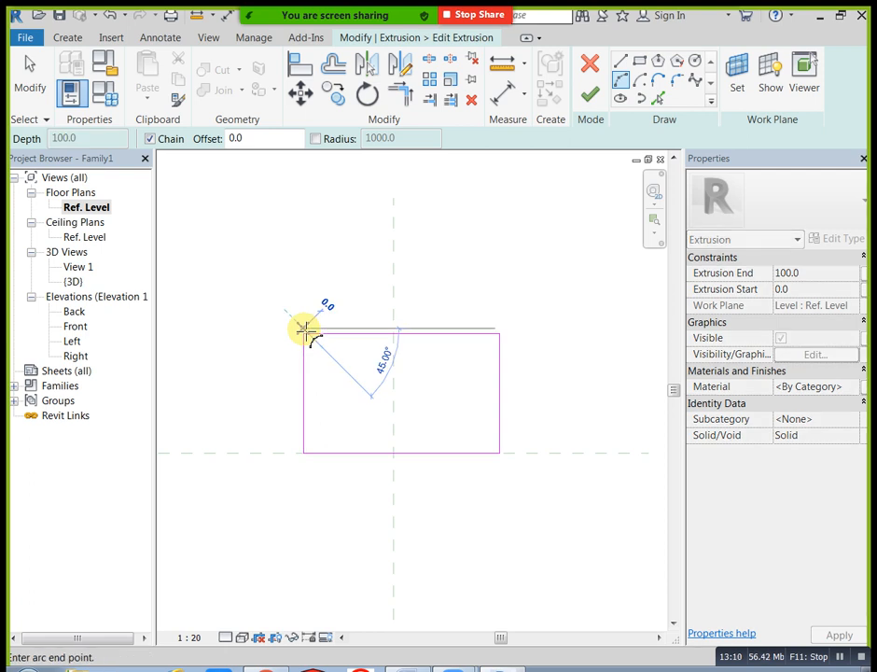
right_click(325, 286)
click(363, 296)
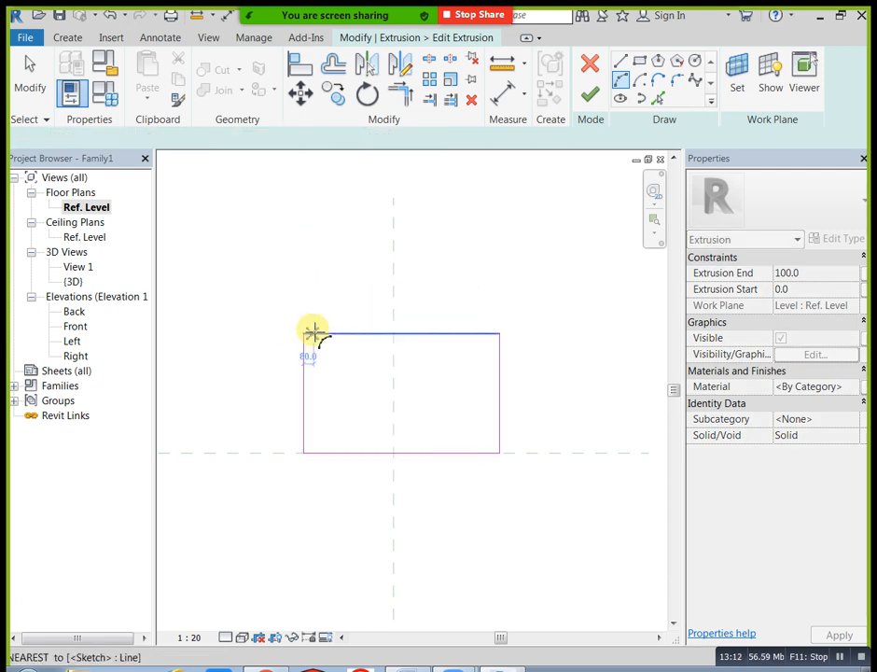
click(642, 224)
click(303, 333)
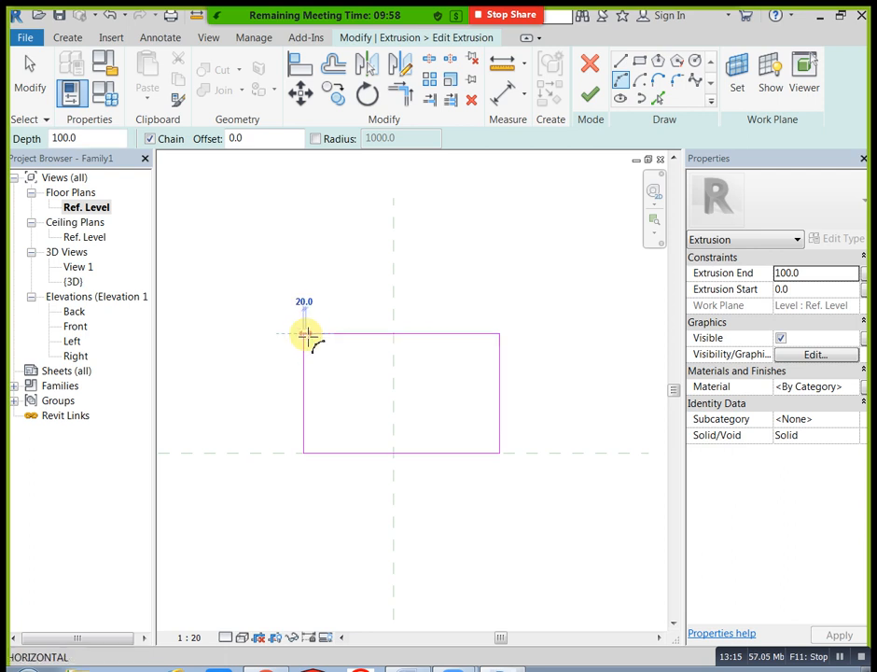
click(499, 333)
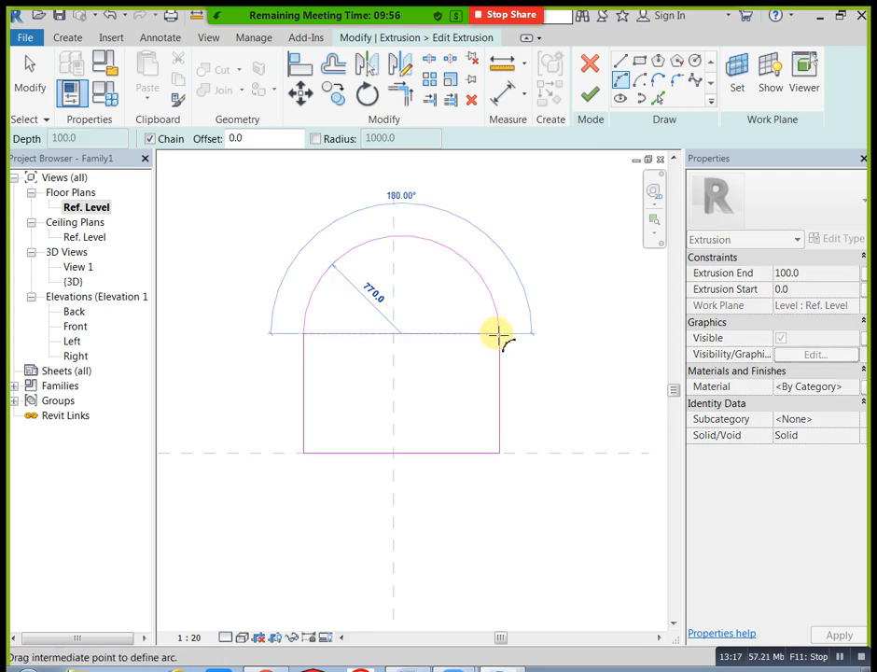
click(456, 298)
key(Escape)
key(Escape)
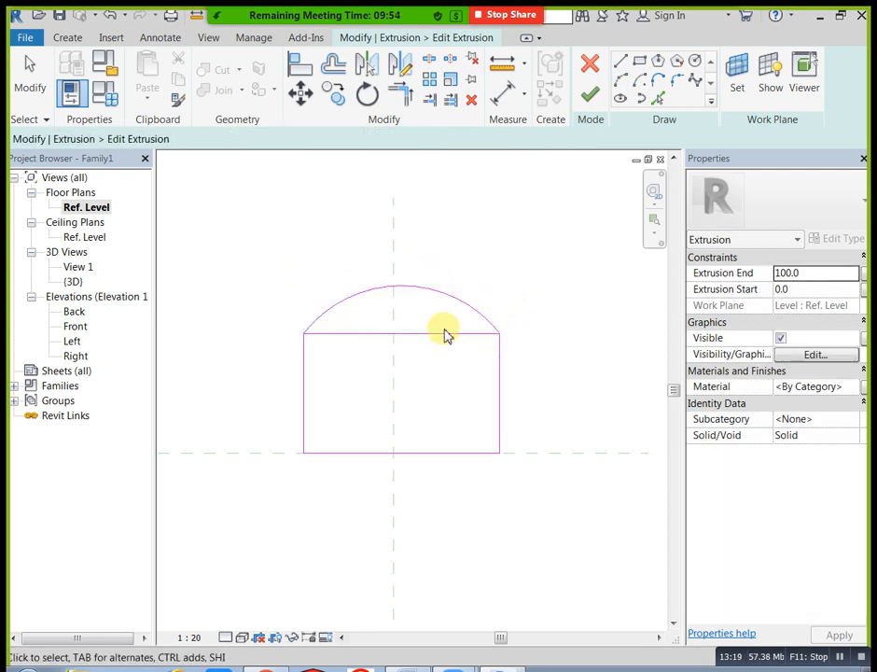
- Delete the straight line beneath the arc and finish editing the extrusion sketch
click(446, 334)
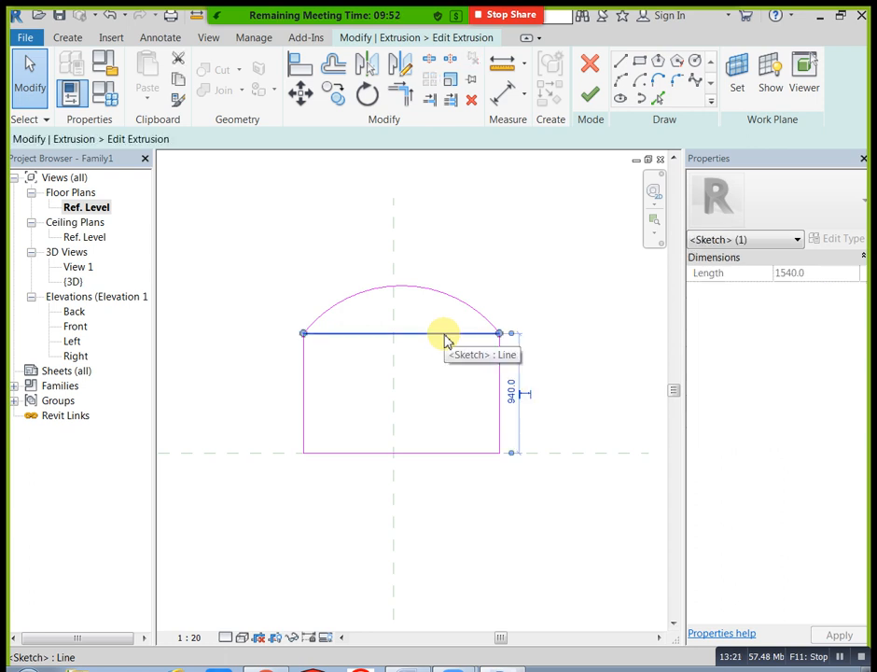
key(Delete)
click(589, 94)
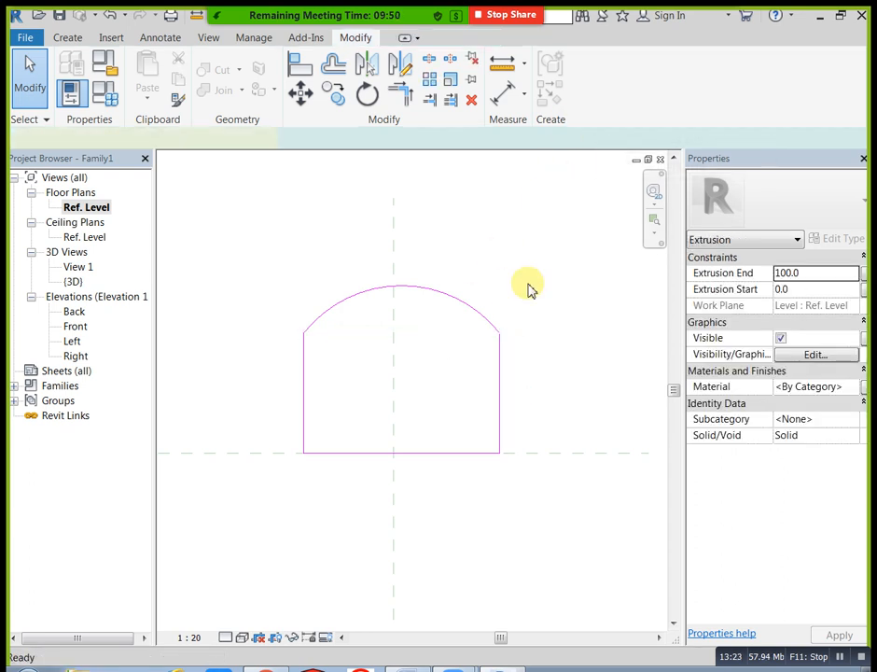
click(317, 161)
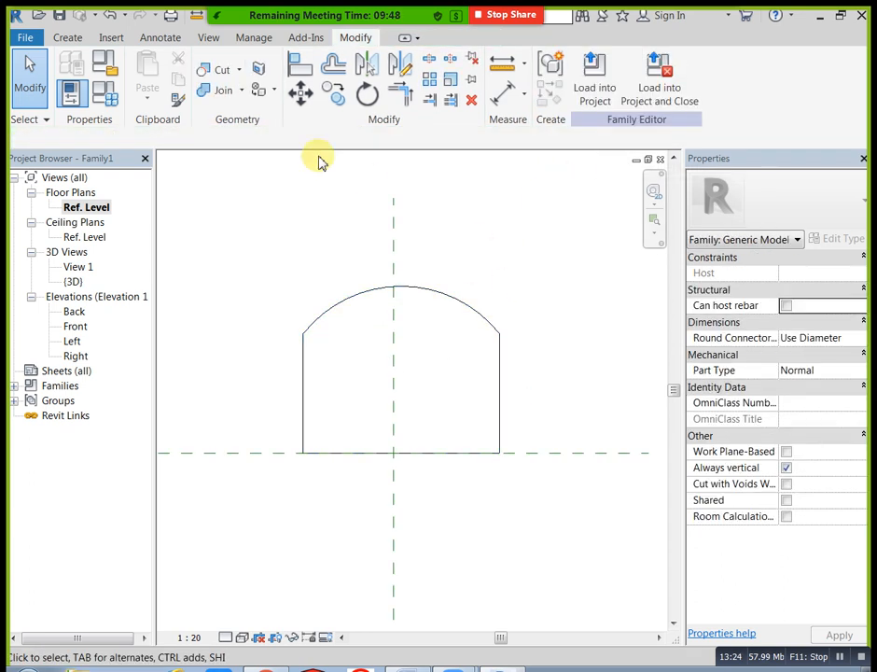
- Inspect the arched slab in the default 3D view and return to the Ref. Level floor plan
click(208, 37)
click(158, 65)
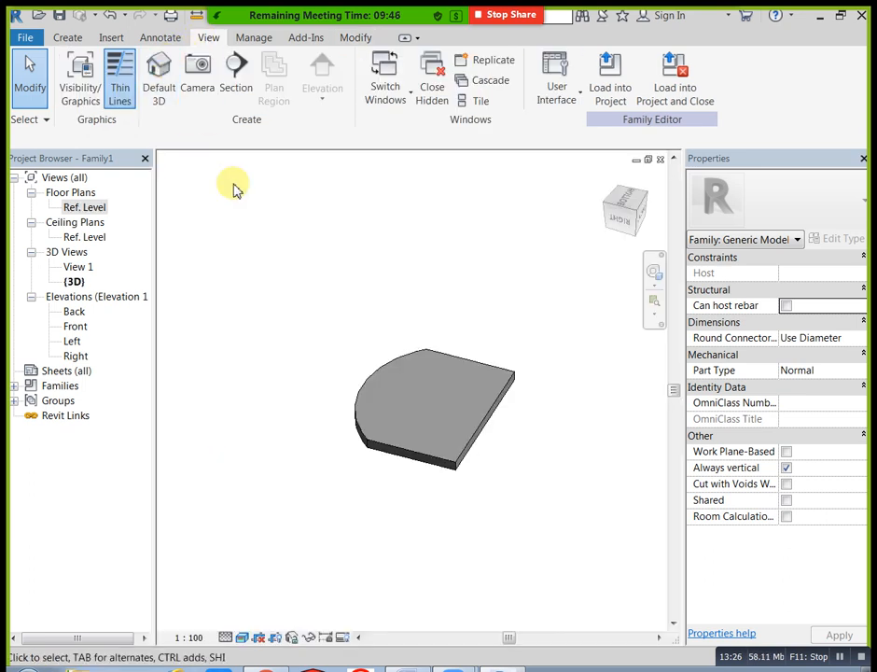
double_click(84, 209)
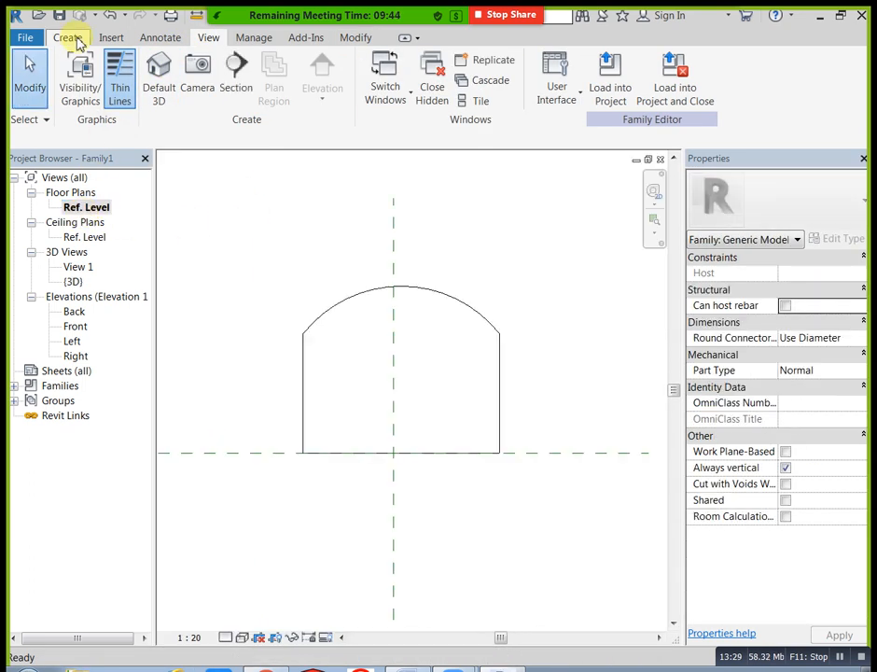
- Create a Void Extrusion from a rectangle about 1360 by 800 inside the arched slab, with Extrusion End 250
click(67, 37)
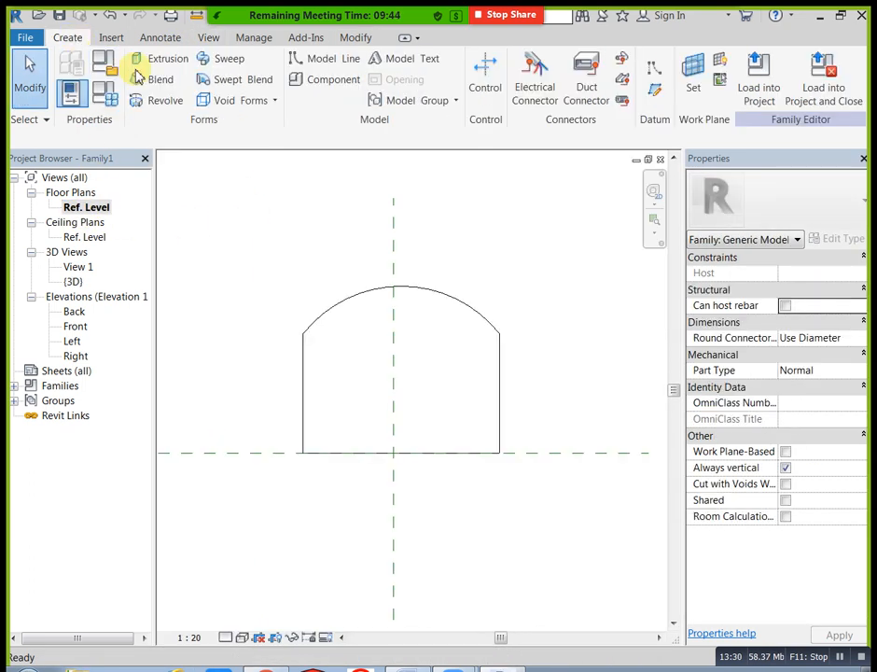
click(264, 104)
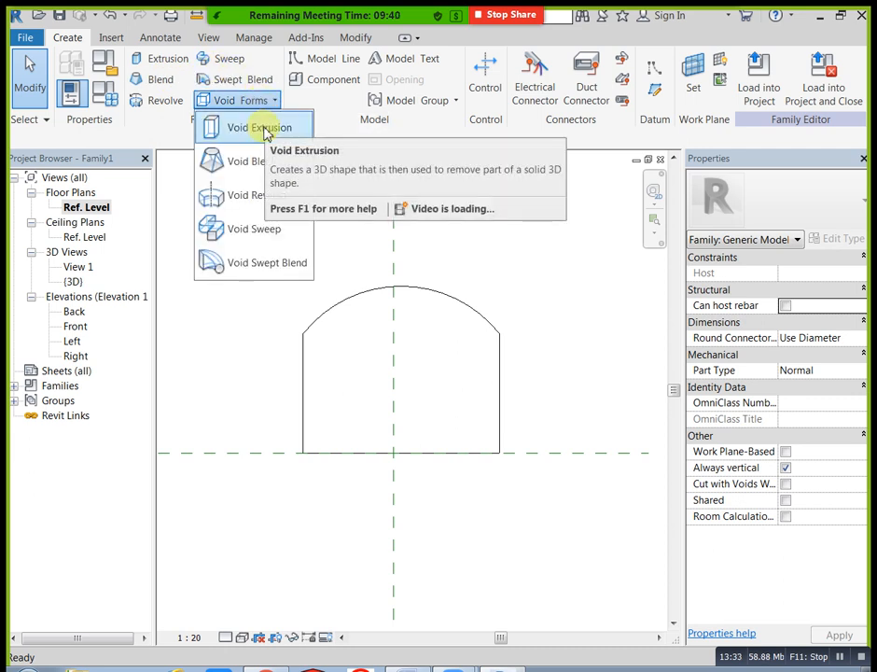
click(264, 130)
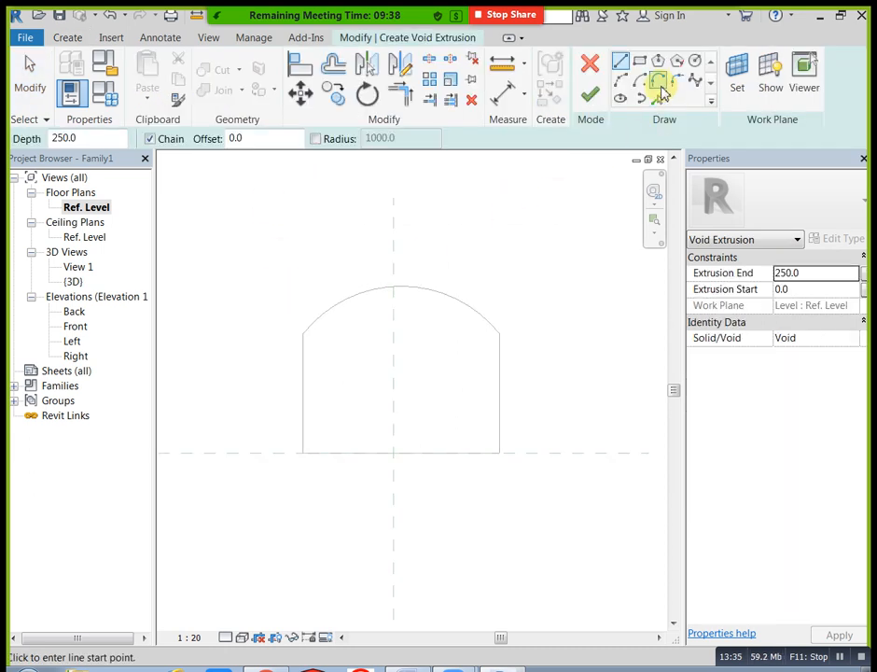
click(641, 62)
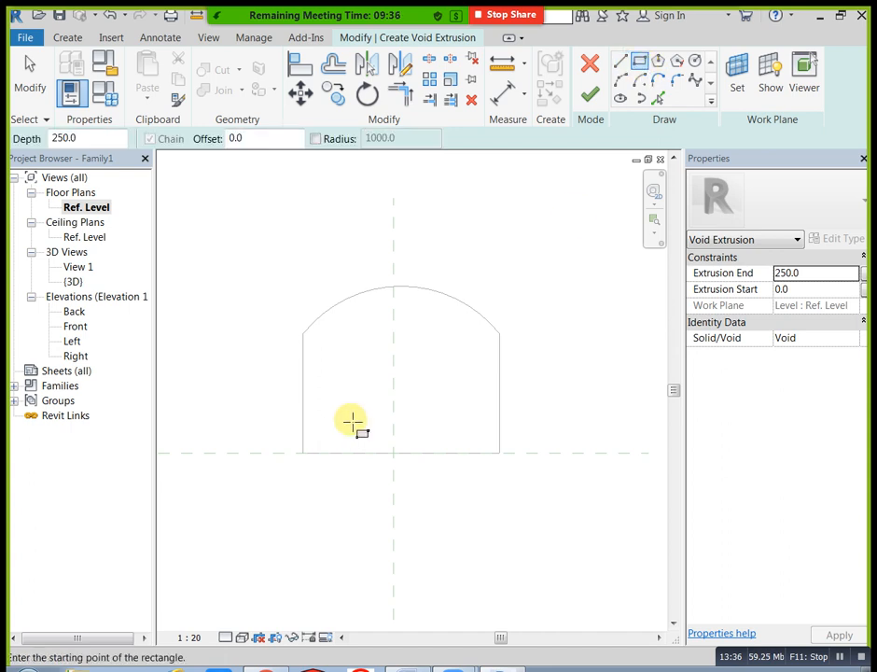
click(315, 338)
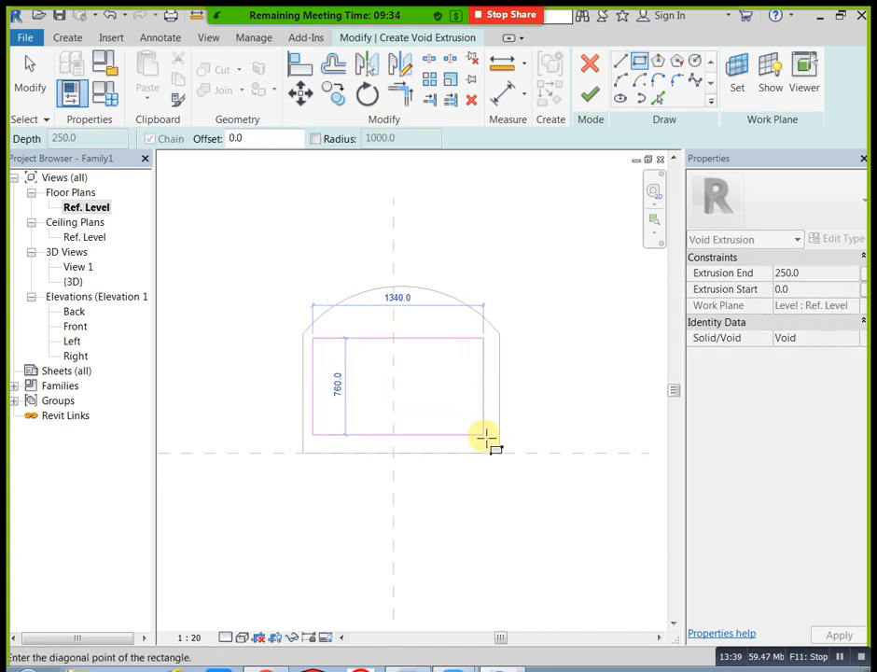
click(487, 438)
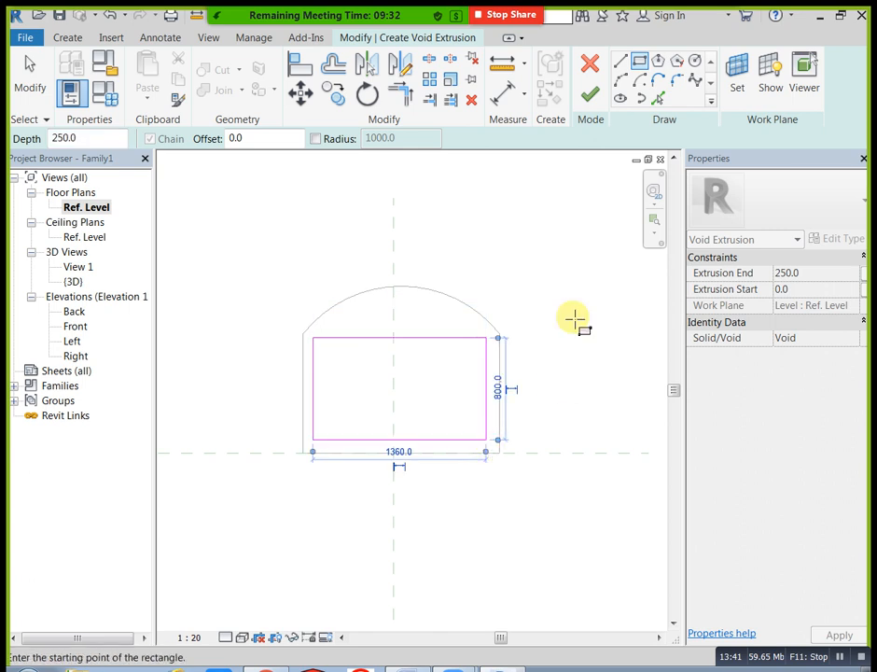
click(591, 97)
key(Escape)
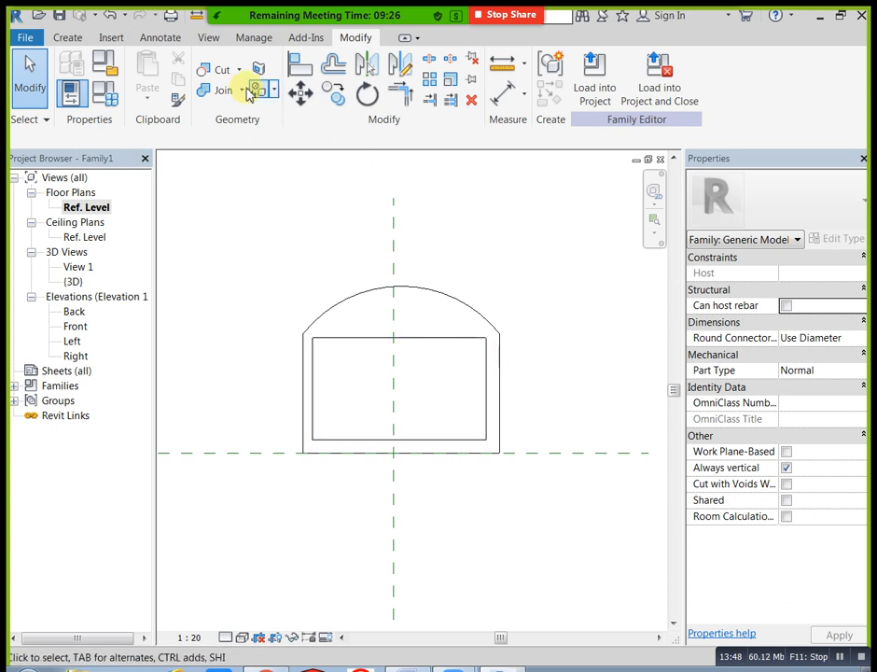
- Open the default 3D view and examine the rectangular opening cut through the arched slab from several angles
click(208, 41)
click(159, 71)
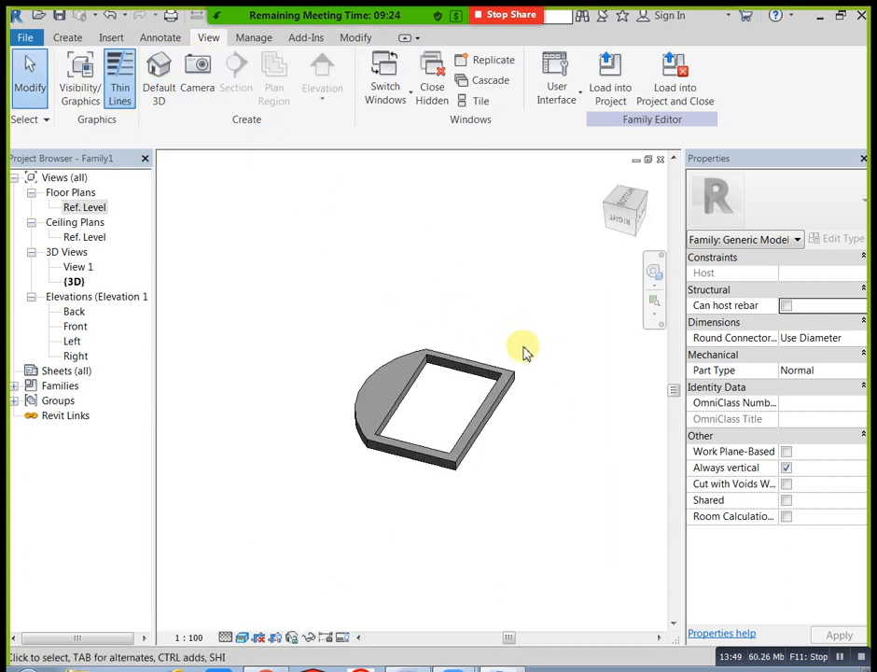
shift+middle_drag(522, 431, 336, 447)
shift+middle_drag(500, 519, 658, 502)
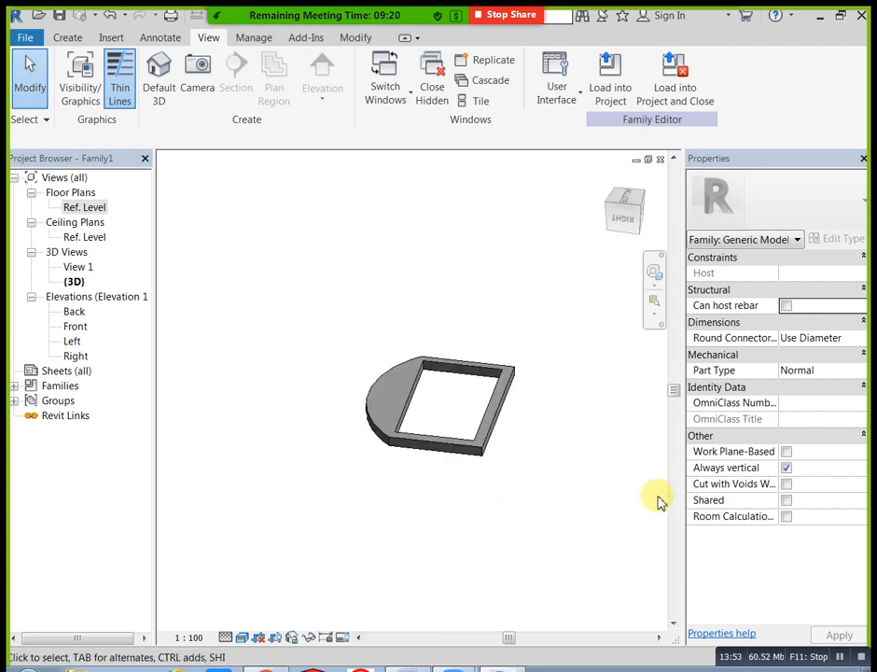
middle_drag(611, 535, 462, 588)
shift+middle_drag(492, 527, 353, 560)
click(69, 41)
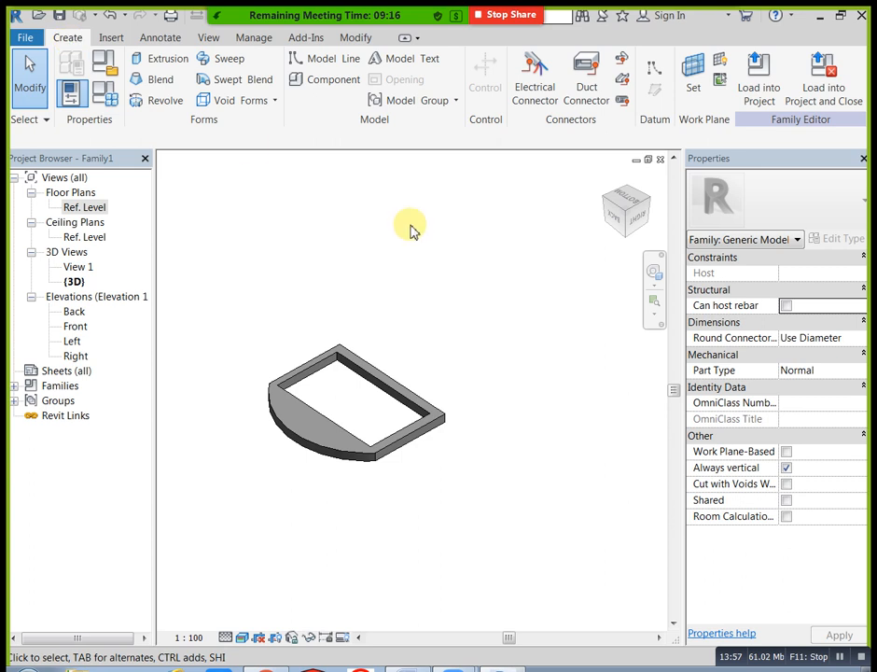
- Delete the arched solid extrusion and the rectangular void extrusion left in the 3D view
click(398, 382)
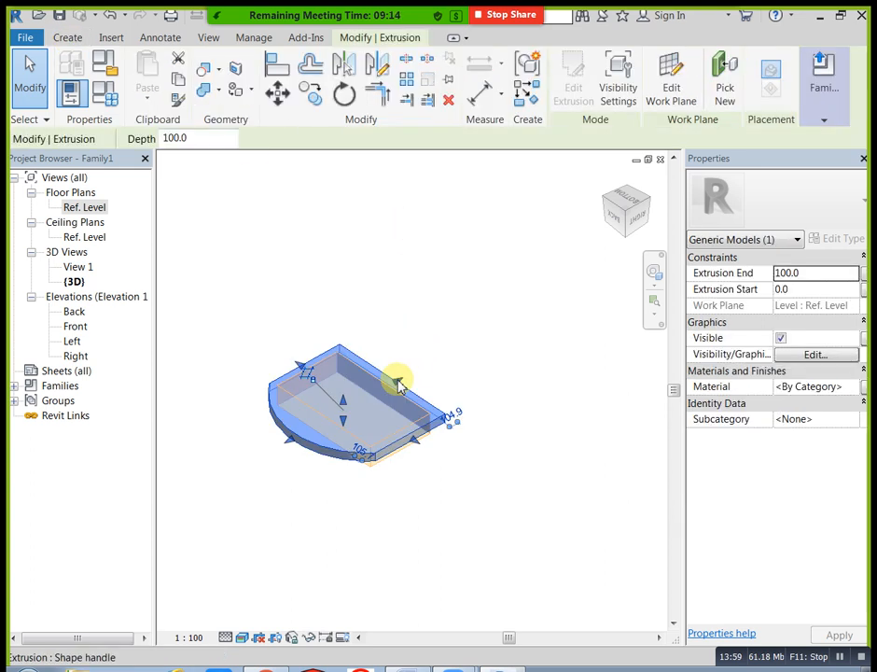
key(Delete)
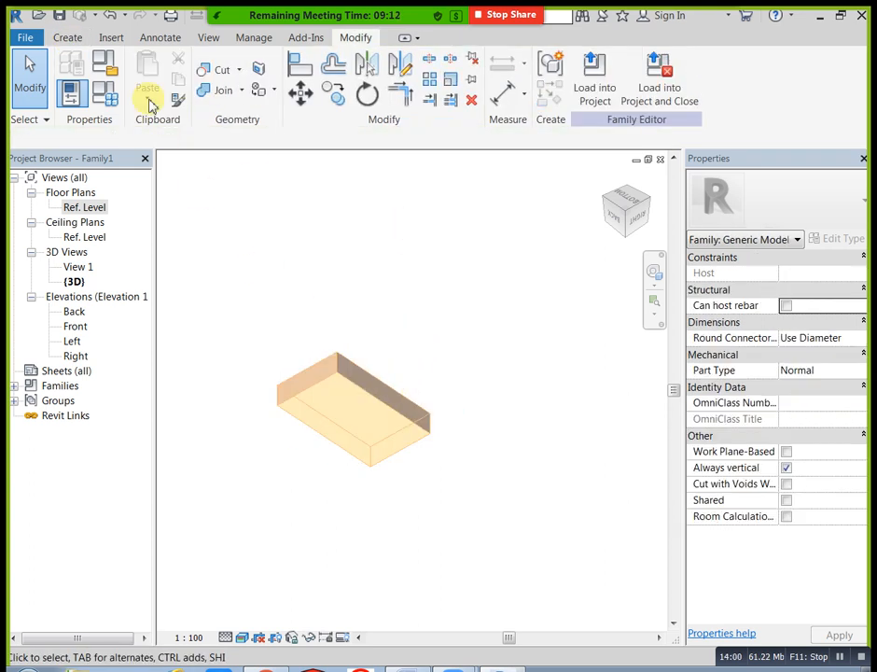
click(393, 390)
key(Delete)
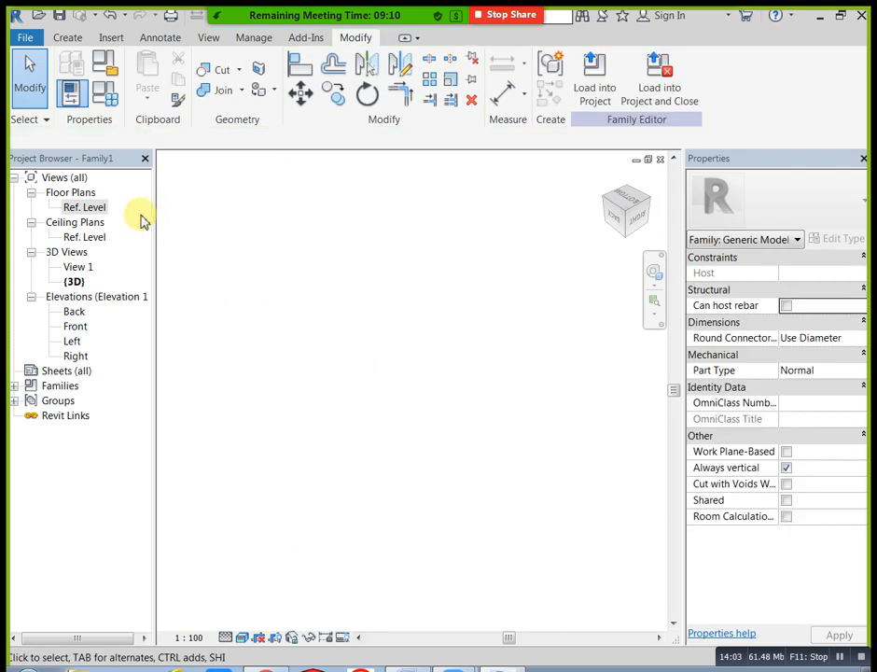
- On the Ref. Level floor plan, start a solid Blend and sketch its base circle of radius about 340 at the reference plane intersection
double_click(103, 207)
click(69, 37)
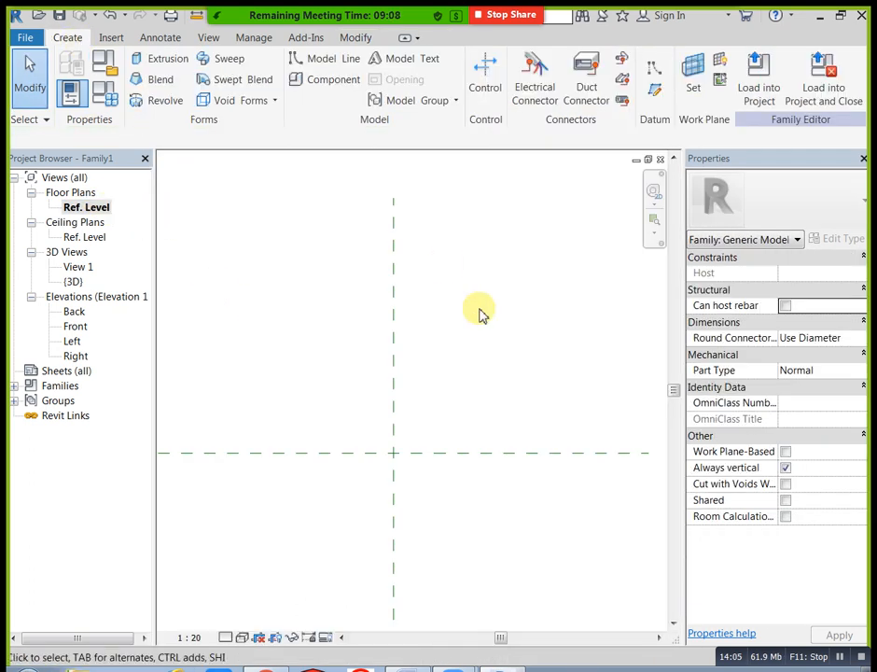
click(270, 107)
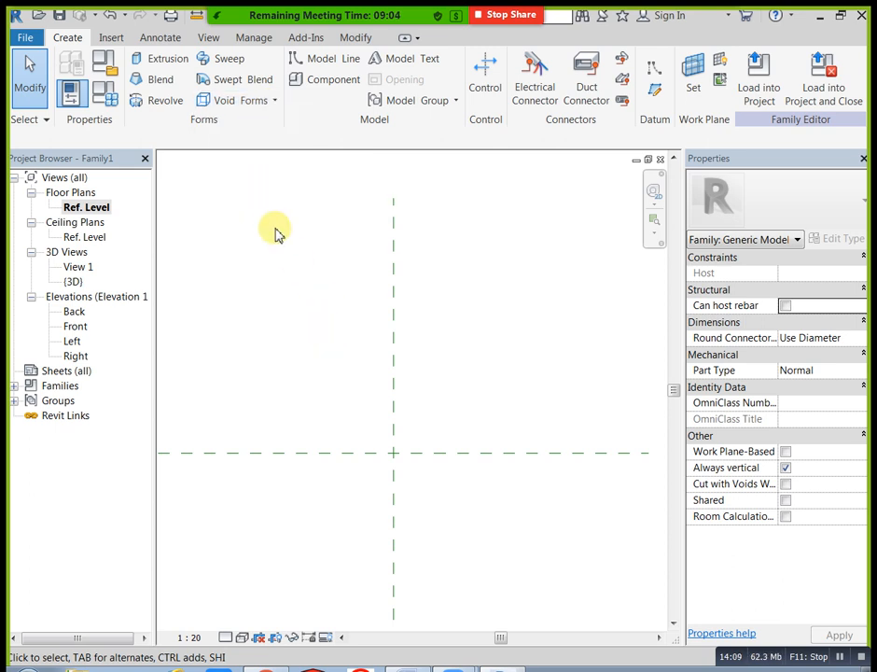
click(166, 81)
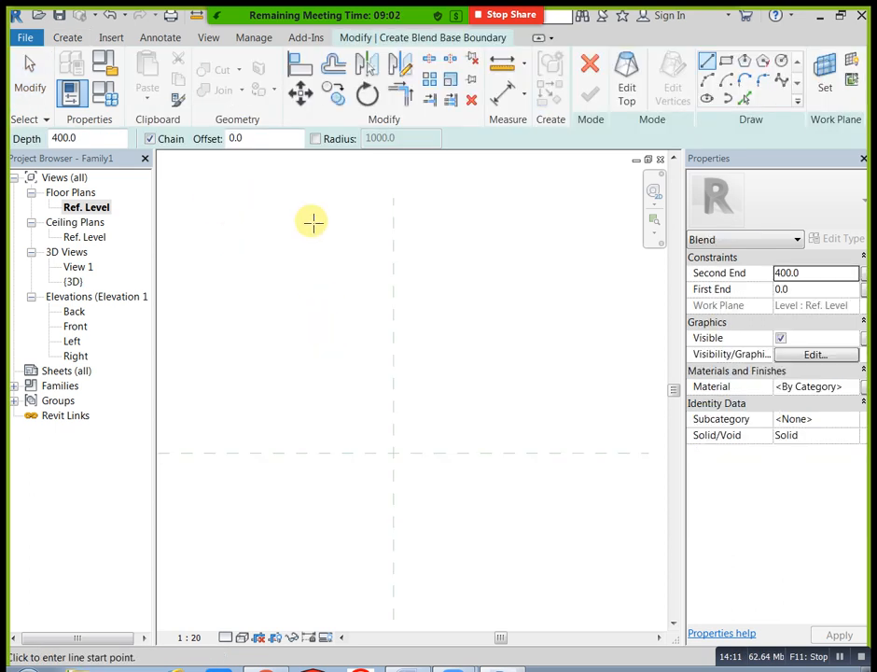
click(782, 63)
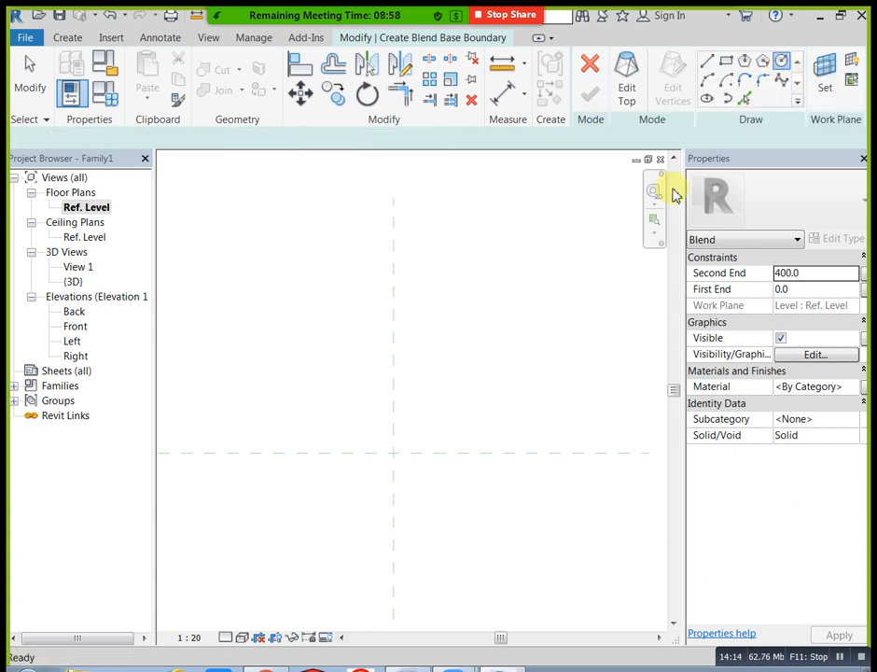
click(393, 453)
click(425, 425)
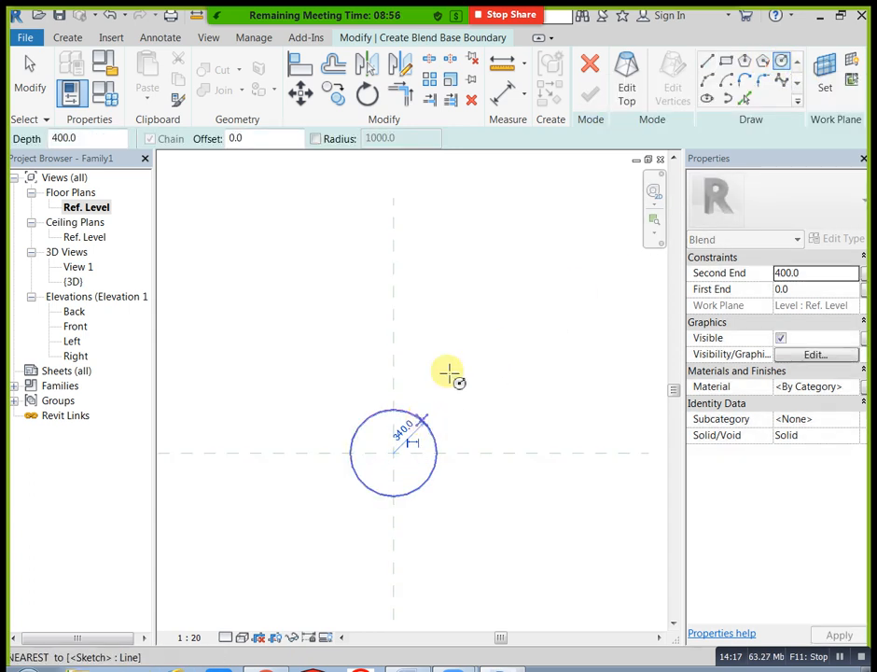
click(829, 273)
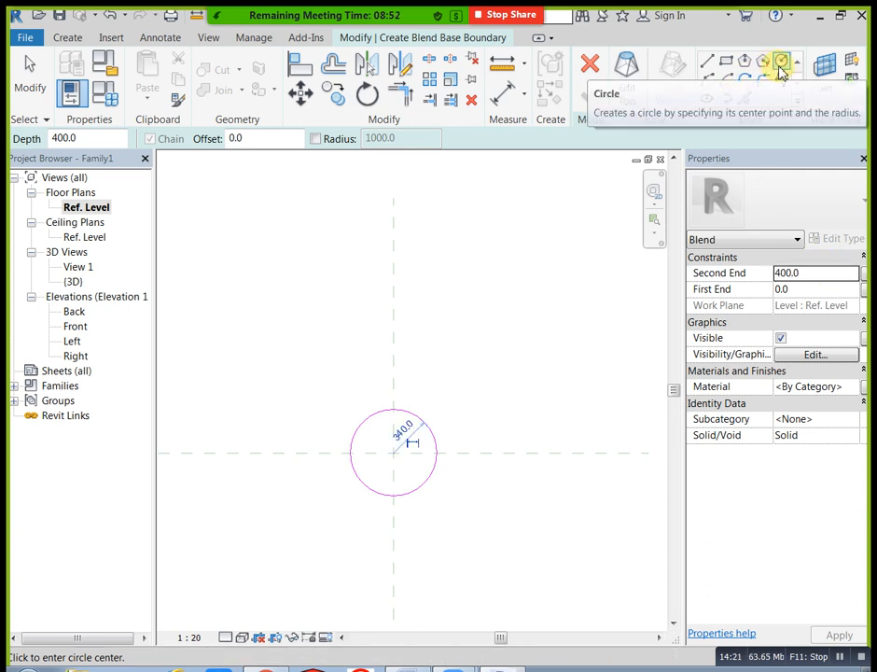
- Switch to the blend's top boundary, sketch a concentric circle of radius about 120, and finish the blend
click(627, 91)
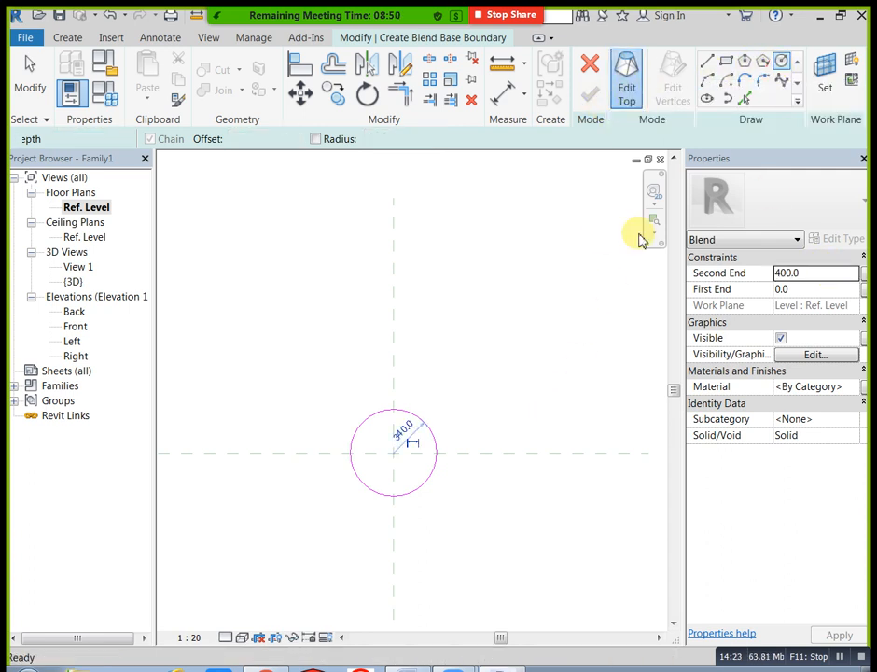
click(782, 62)
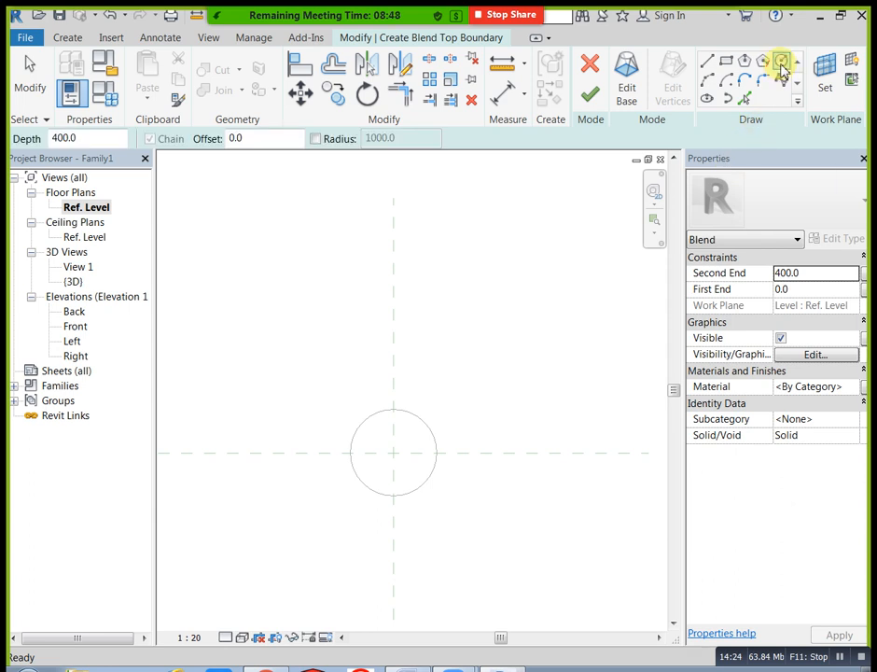
click(394, 454)
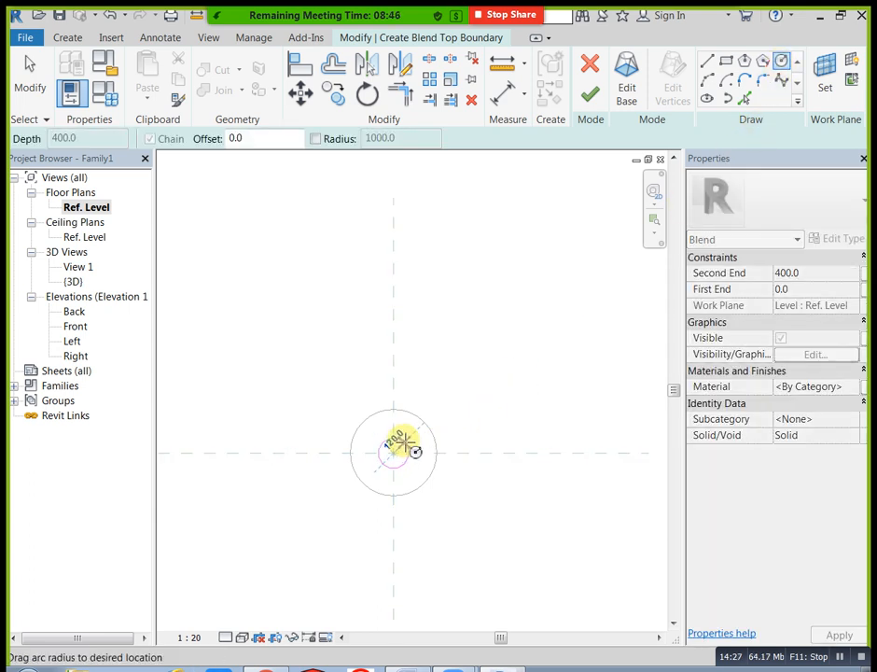
click(414, 452)
click(590, 94)
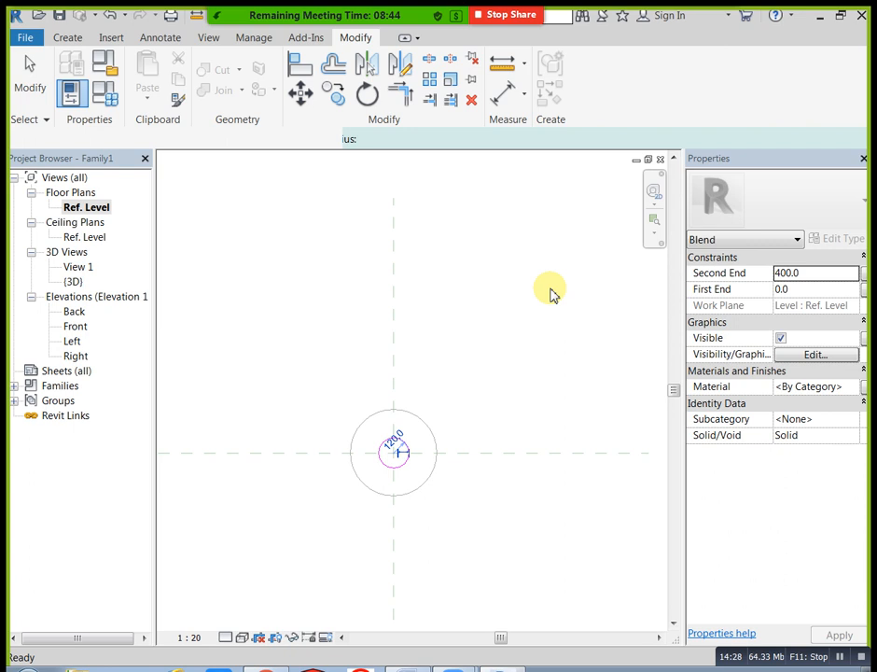
click(532, 339)
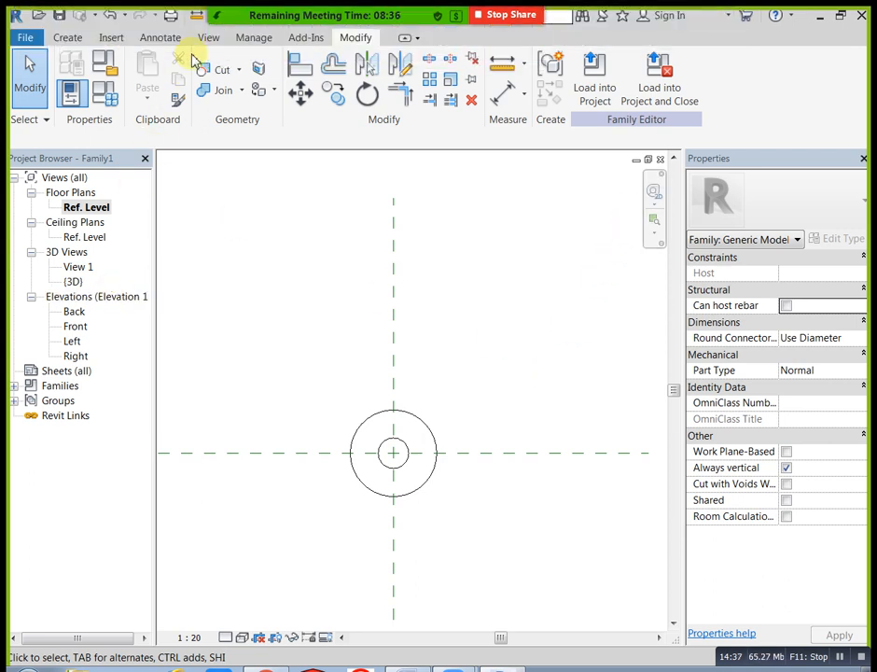
- Inspect the solid blend in the default 3D view and return to the Ref. Level floor plan
click(208, 38)
click(159, 75)
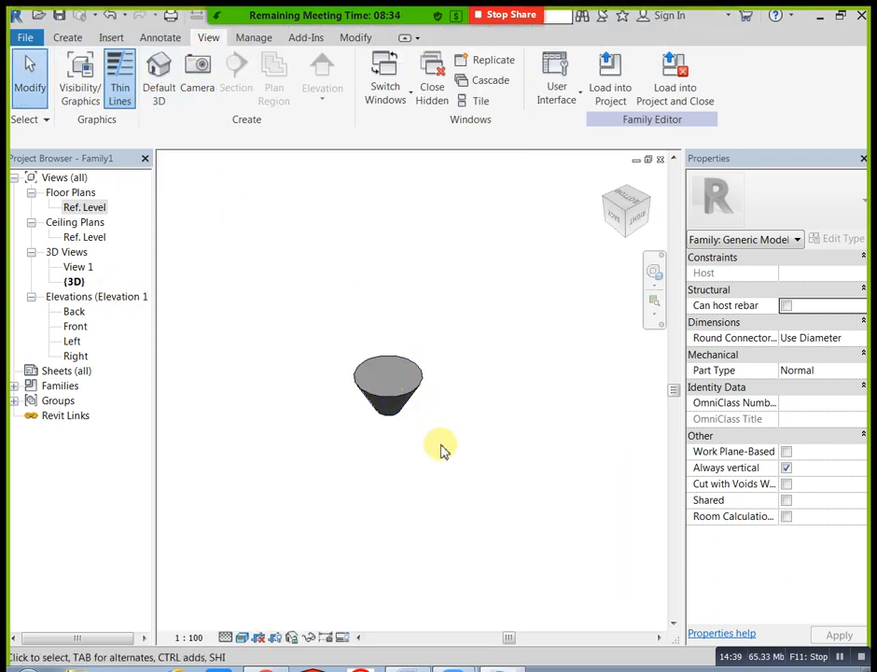
shift+middle_drag(452, 459, 370, 477)
double_click(85, 206)
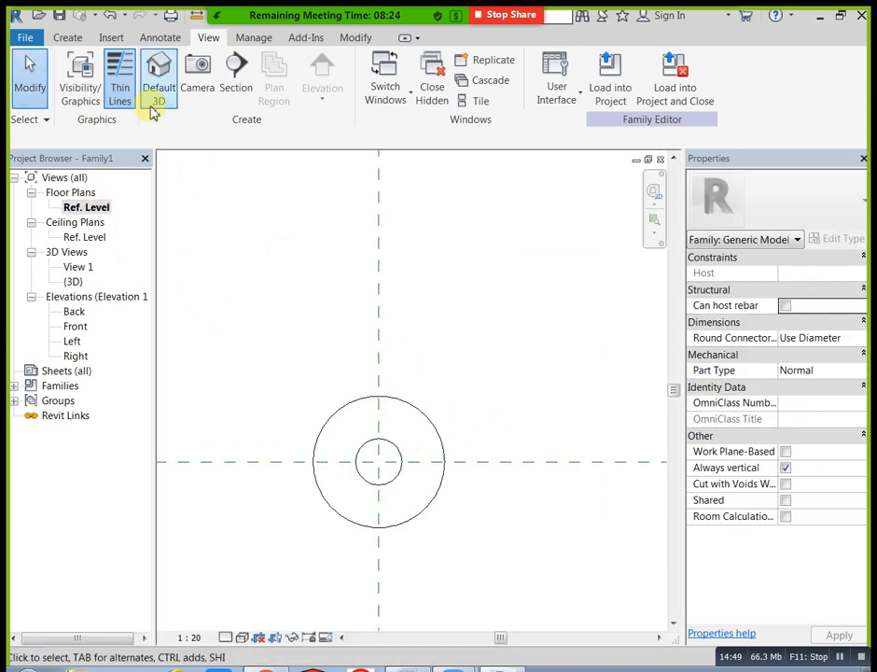
- Start a Void Blend and sketch its base circle concentric with the solid's base, using an offset of -25 for a radius of 315
click(68, 37)
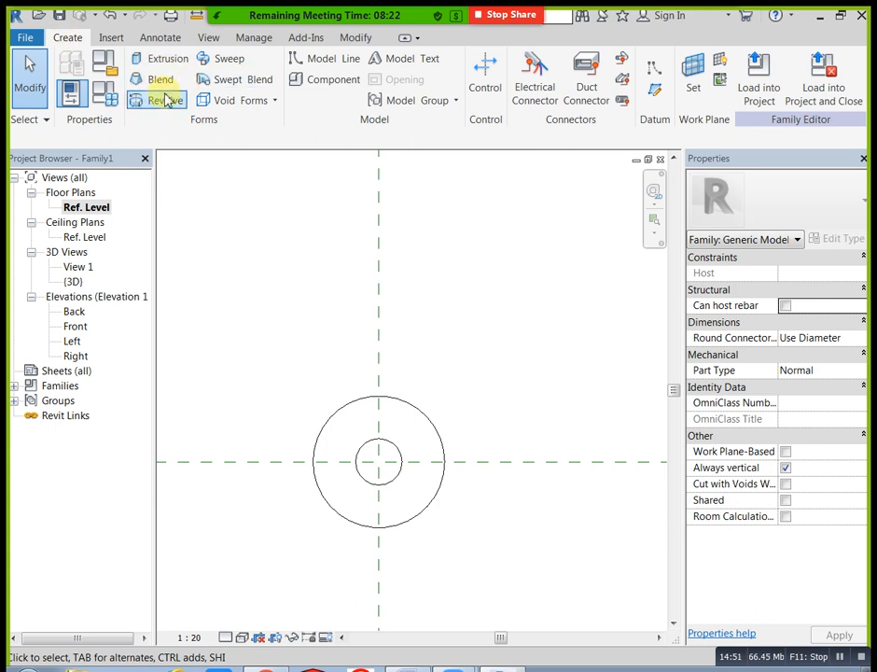
click(247, 100)
click(252, 161)
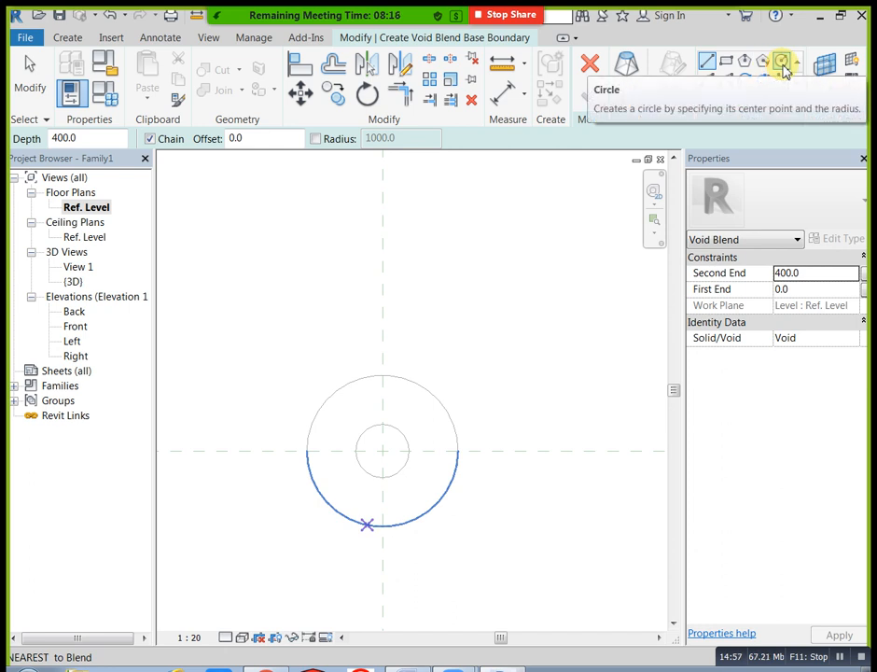
click(782, 62)
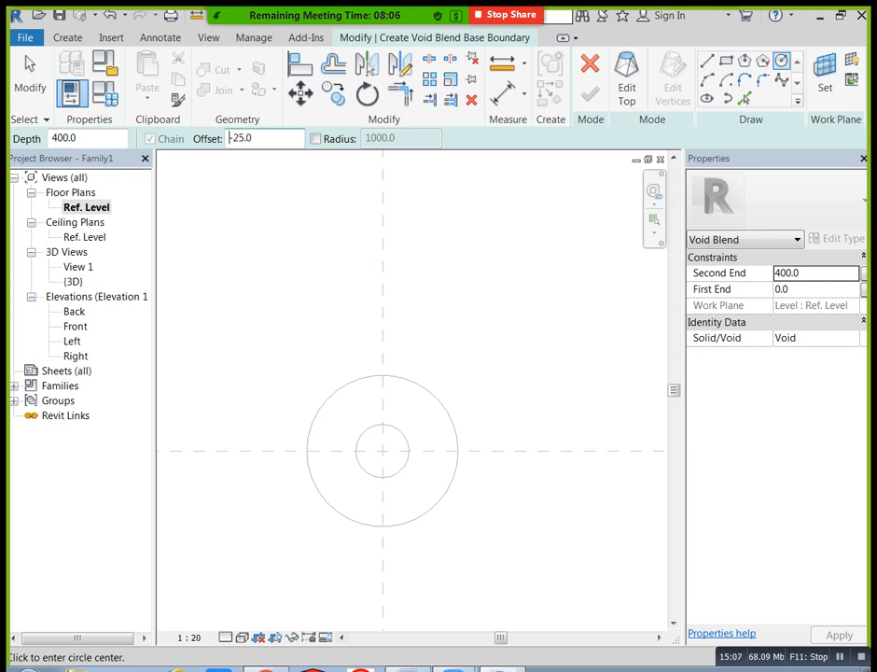
click(383, 451)
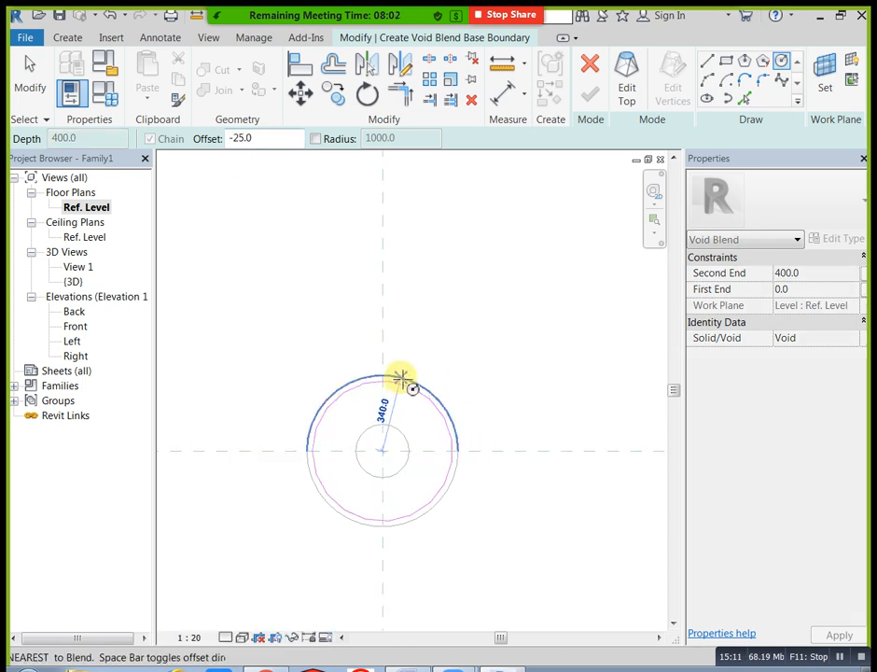
click(398, 374)
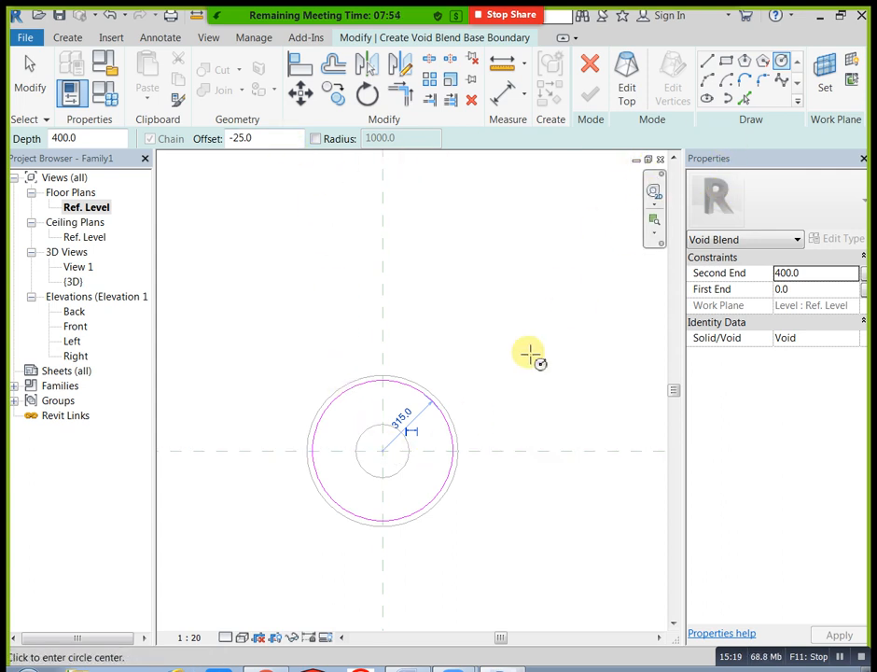
- Add a second circle of radius 95 to the void's base boundary, offset -25 from the solid's top circle
click(382, 451)
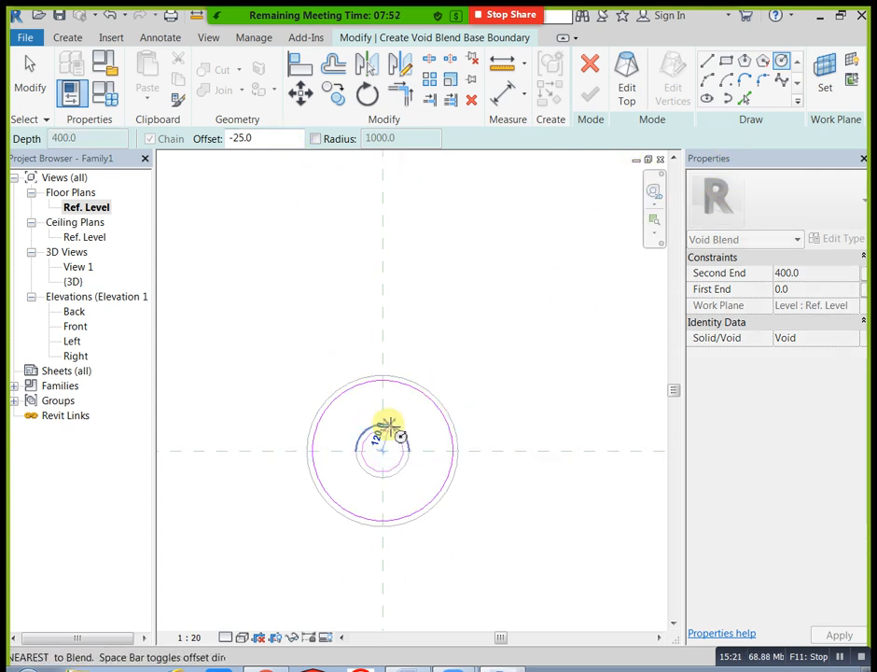
click(387, 429)
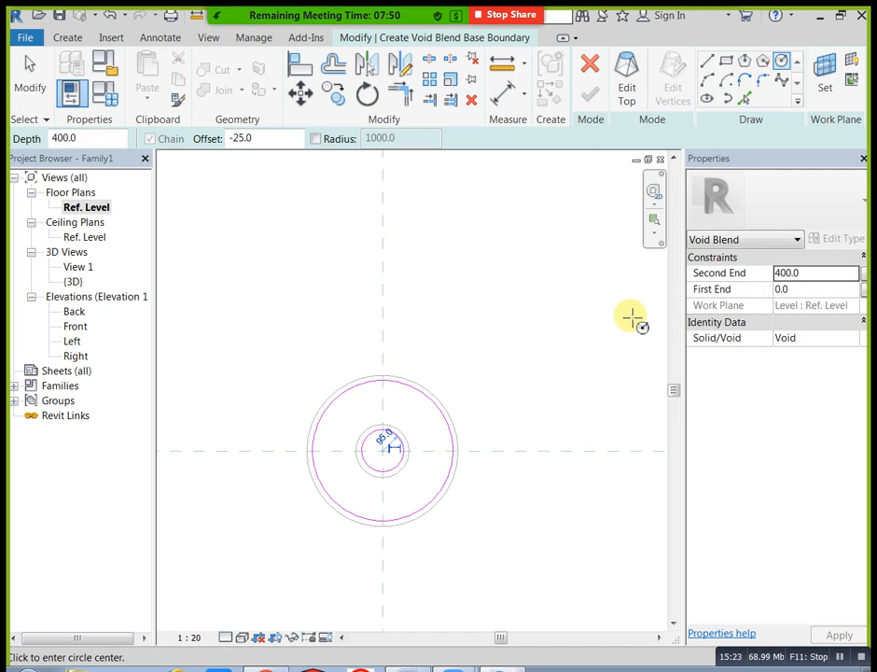
- Set the void blend's Second End to 375
click(825, 276)
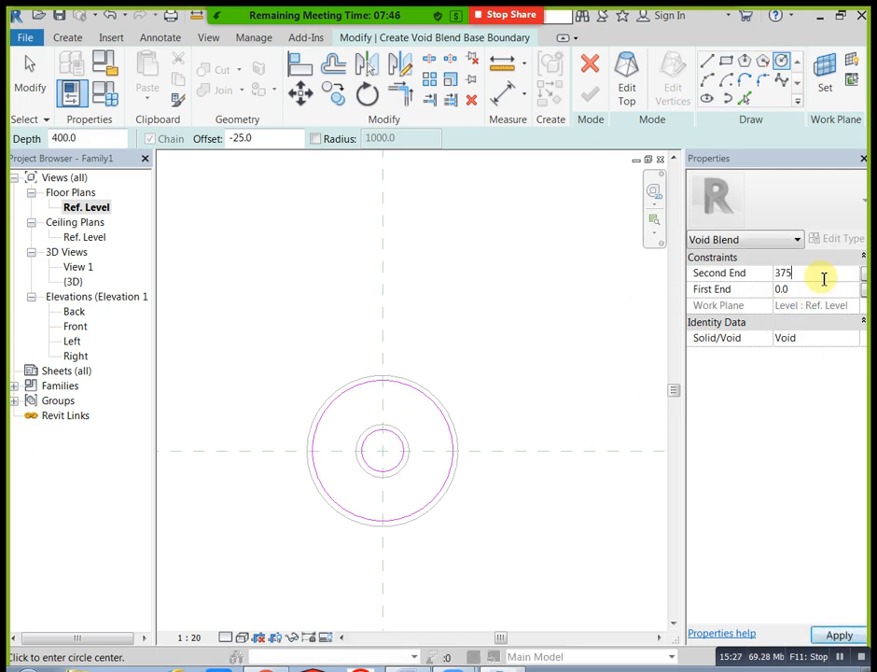
text(375)
key(Return)
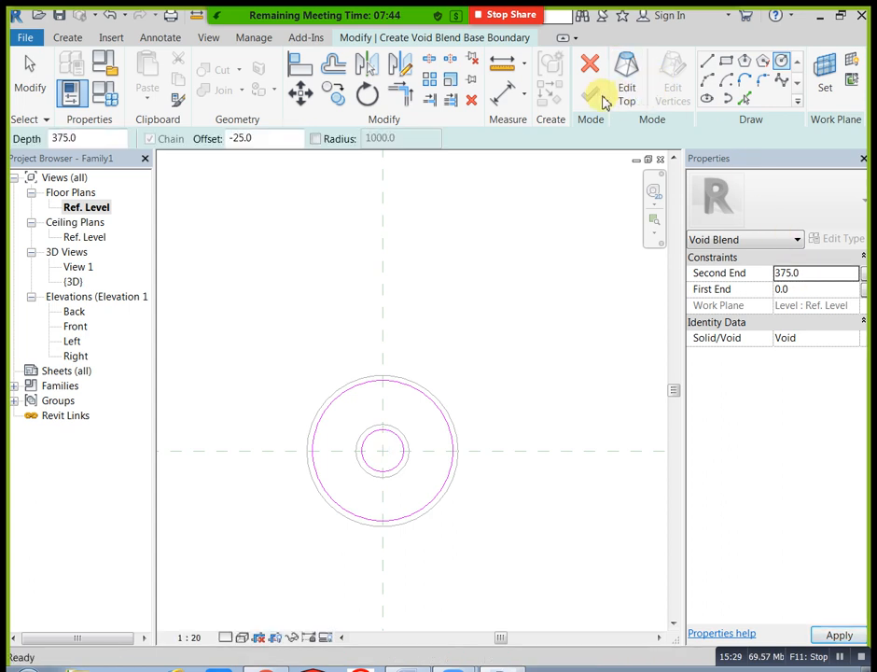
- Delete the inner circle from the void blend's base boundary
key(Escape)
key(Escape)
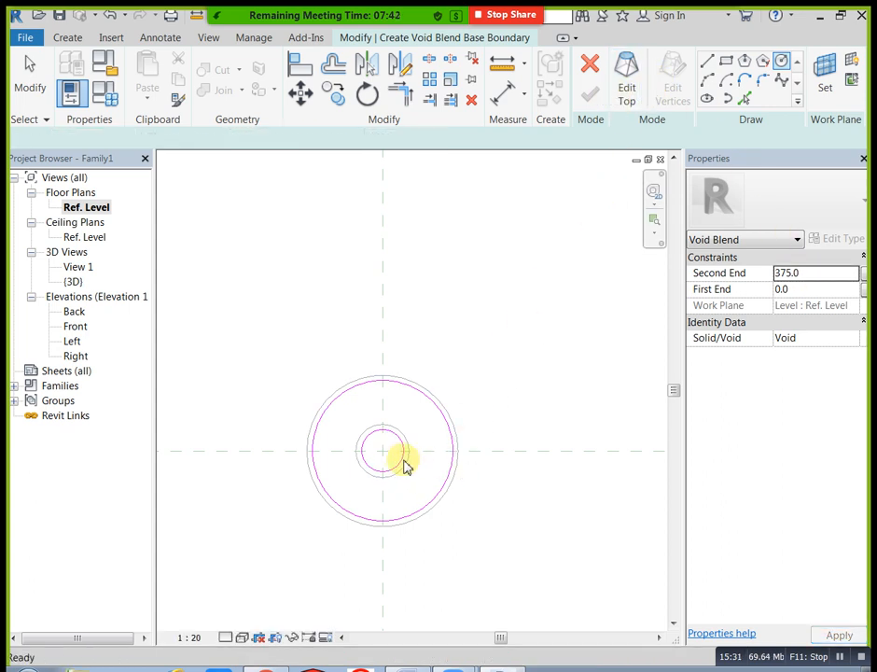
click(398, 456)
key(Escape)
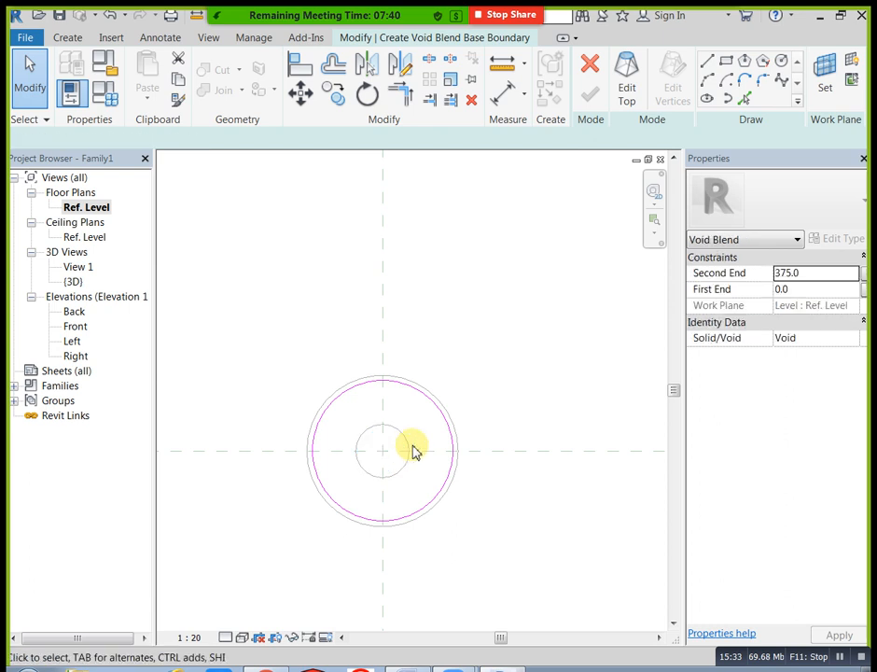
- Switch to the void's top boundary, sketch a circle of radius 95 offset -25 from the solid's top circle, and finish the void blend
click(628, 87)
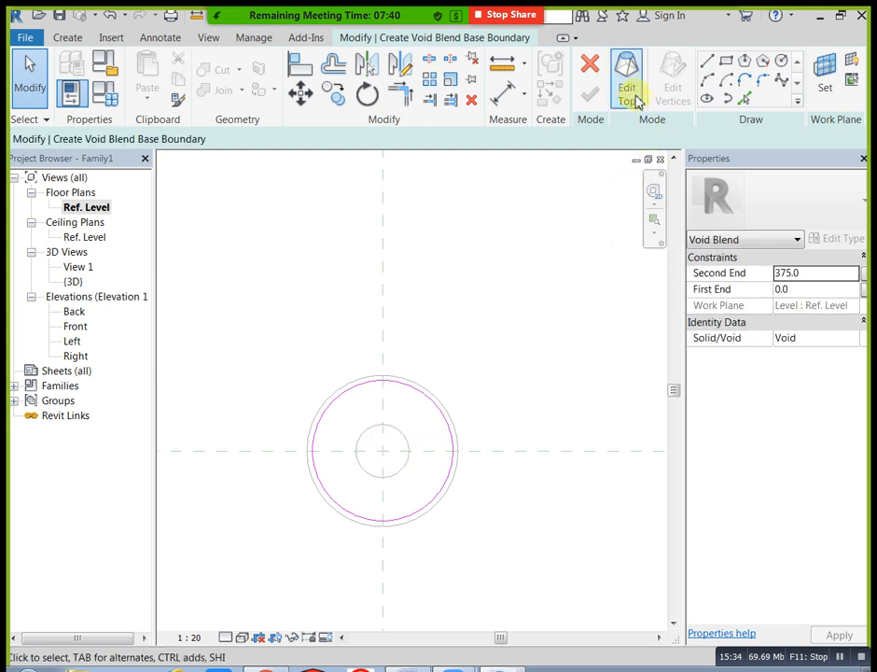
click(783, 62)
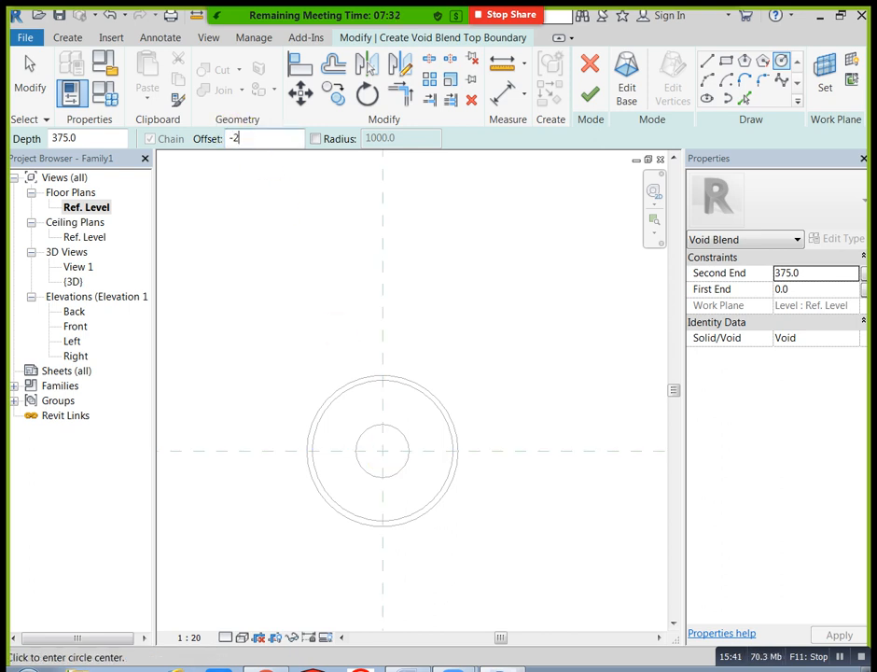
click(383, 451)
click(381, 426)
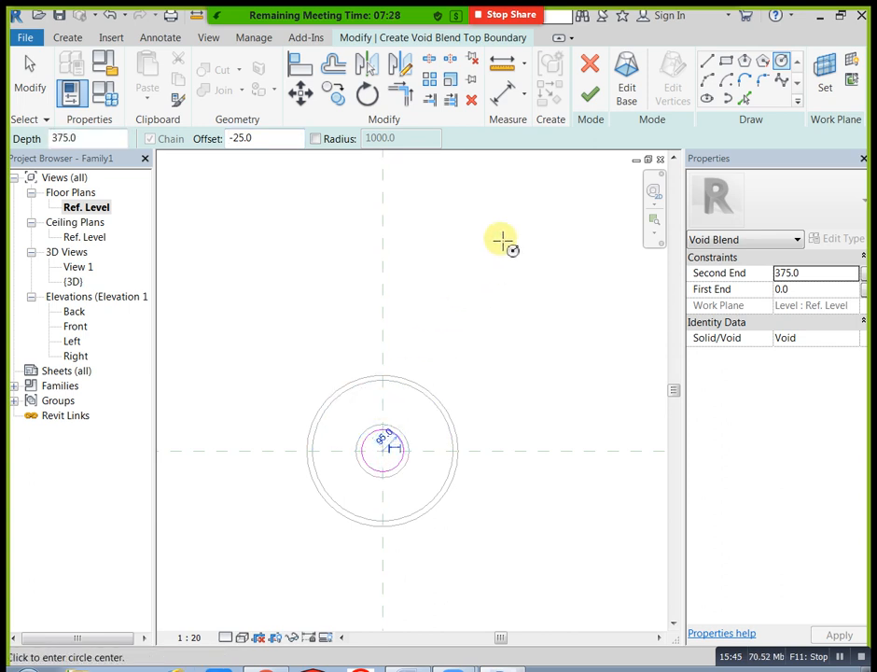
click(584, 97)
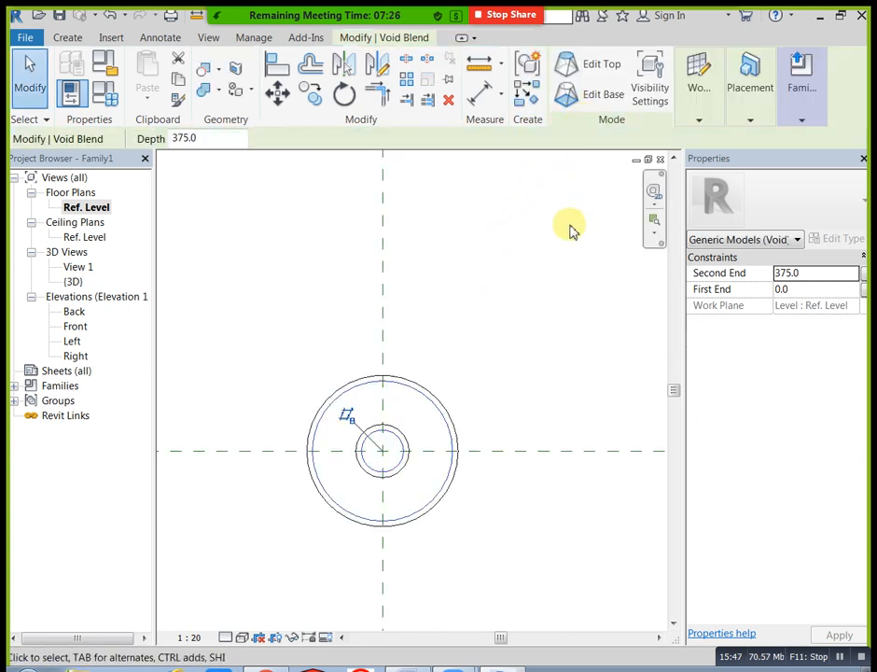
click(563, 271)
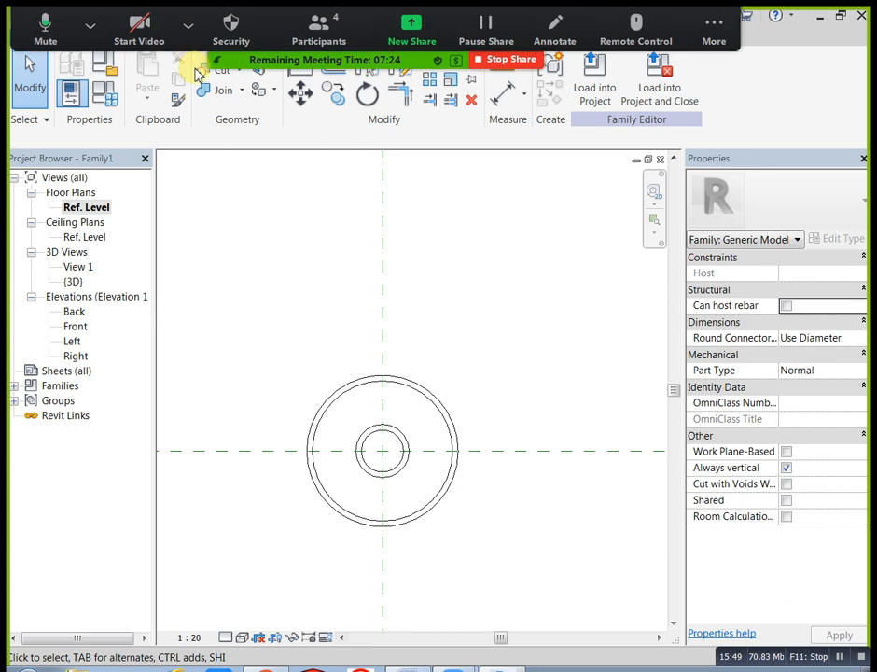
- Open the default 3D view, examine the truncated cone from above, and select the void blend inside it
click(207, 37)
click(157, 74)
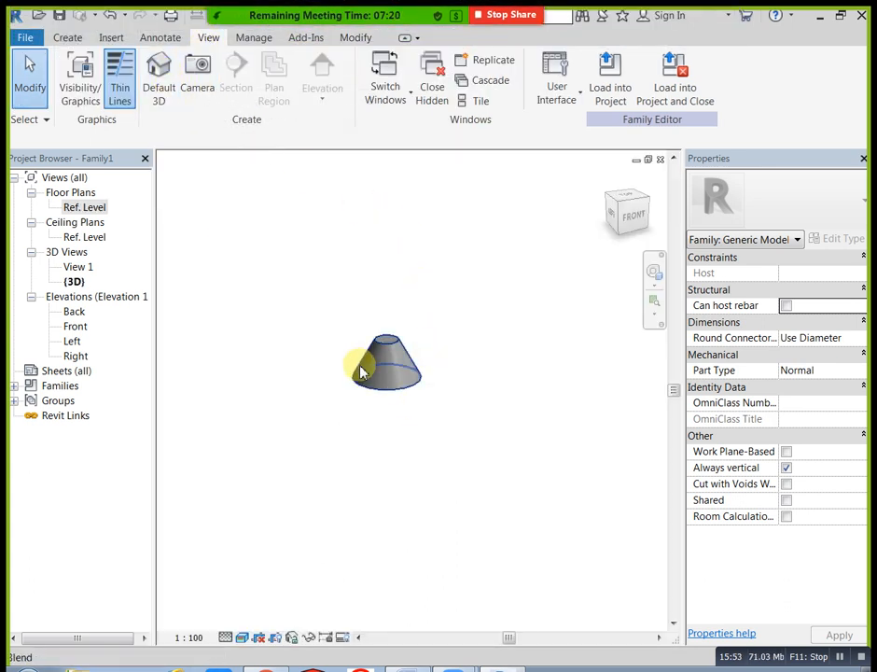
scroll(399, 344, up, 2)
scroll(400, 344, up, 4)
shift+middle_drag(509, 407, 476, 585)
middle_drag(454, 464, 451, 339)
scroll(451, 342, down, 1)
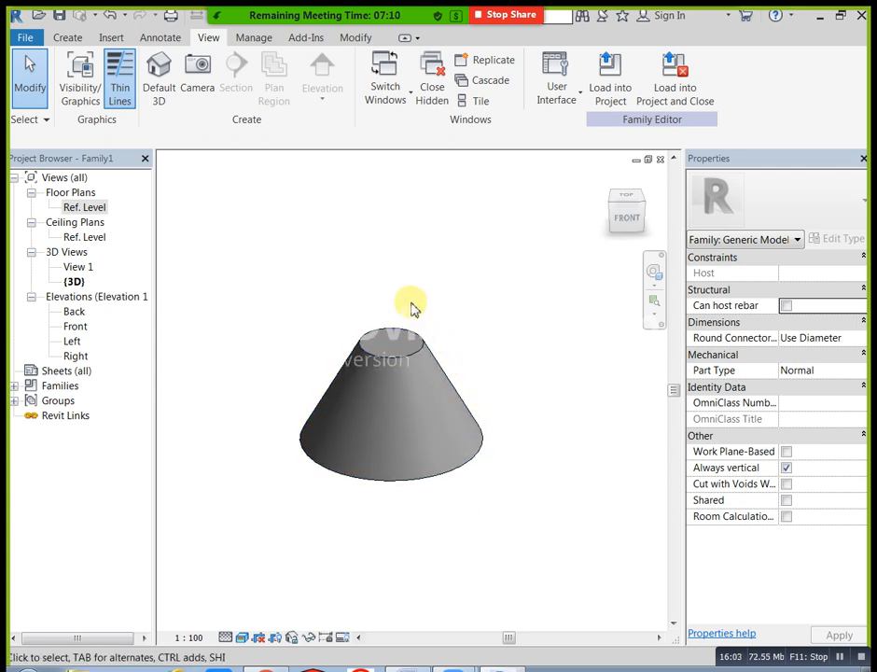
click(419, 355)
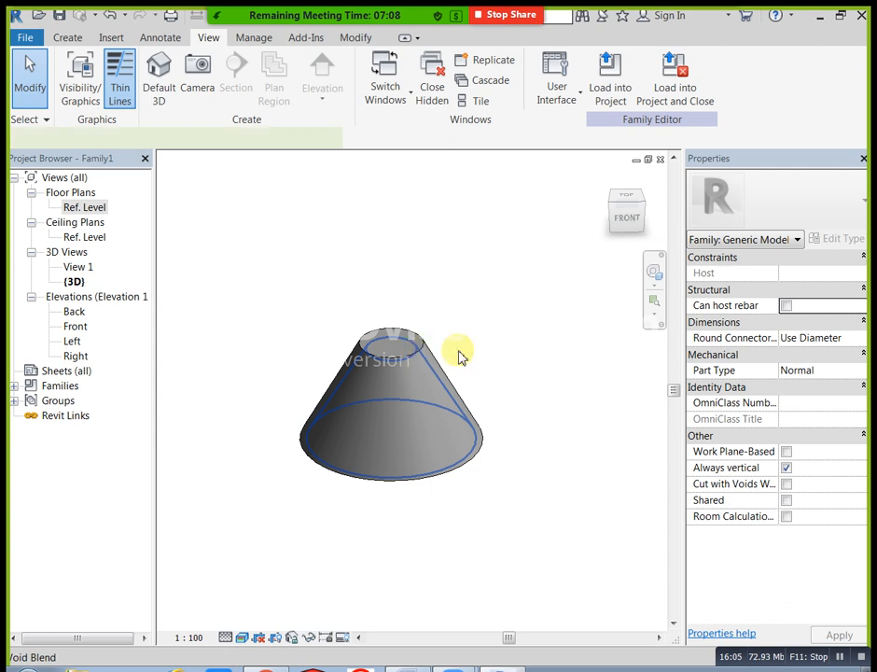
- Deselect the void blend, examine the hollow cone from below, and open the Front elevation
click(475, 353)
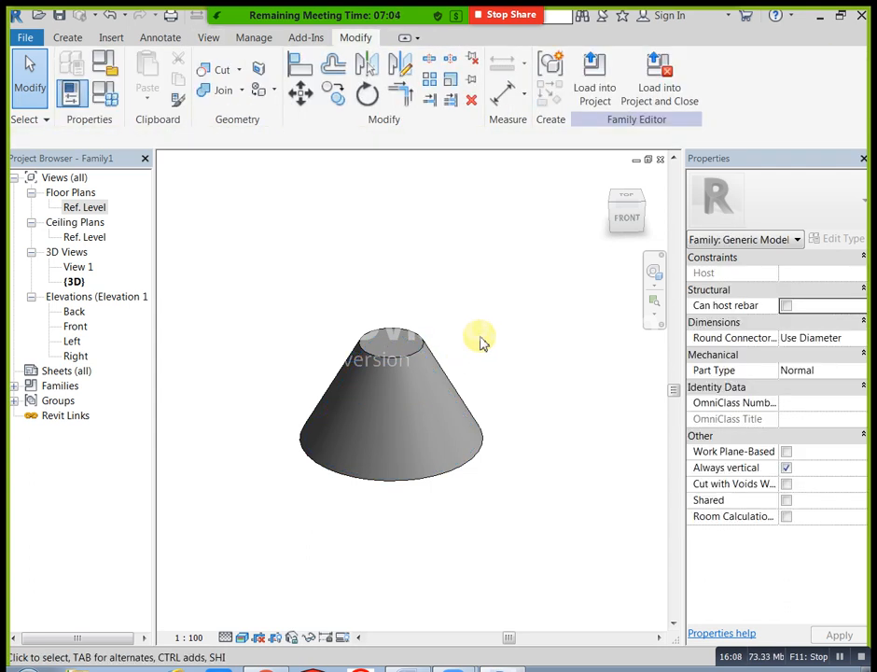
shift+middle_drag(558, 323, 456, 243)
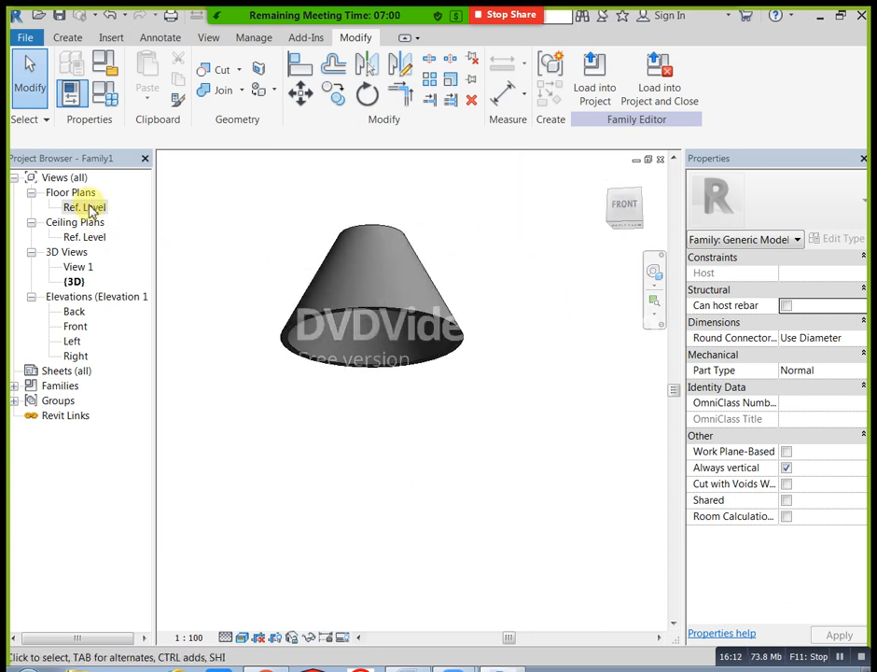
double_click(71, 328)
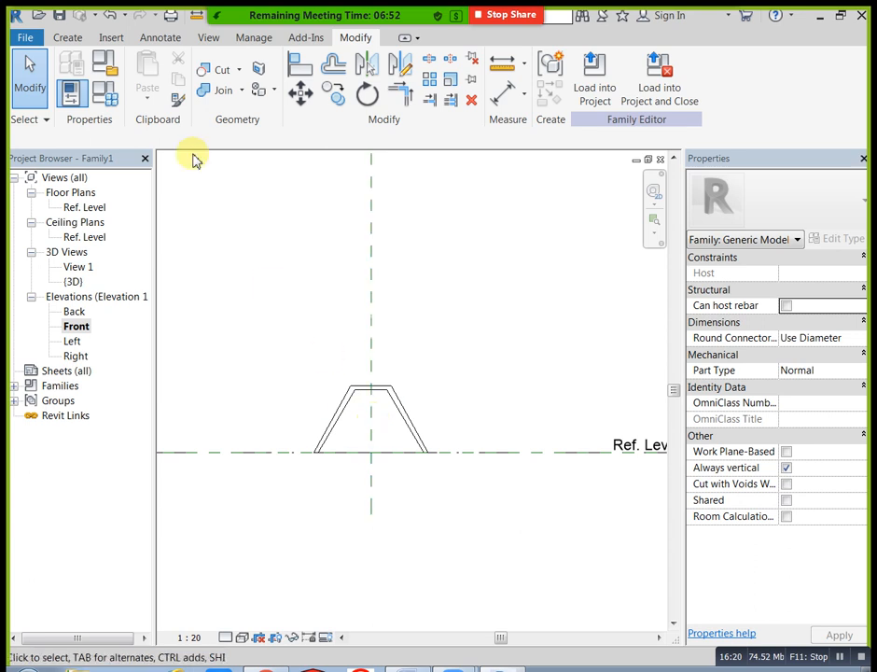
- Start a solid revolve and sketch a 60 horizontal line from the vertical reference plane inside the cone, plus a slanted line down to the reference level
click(69, 38)
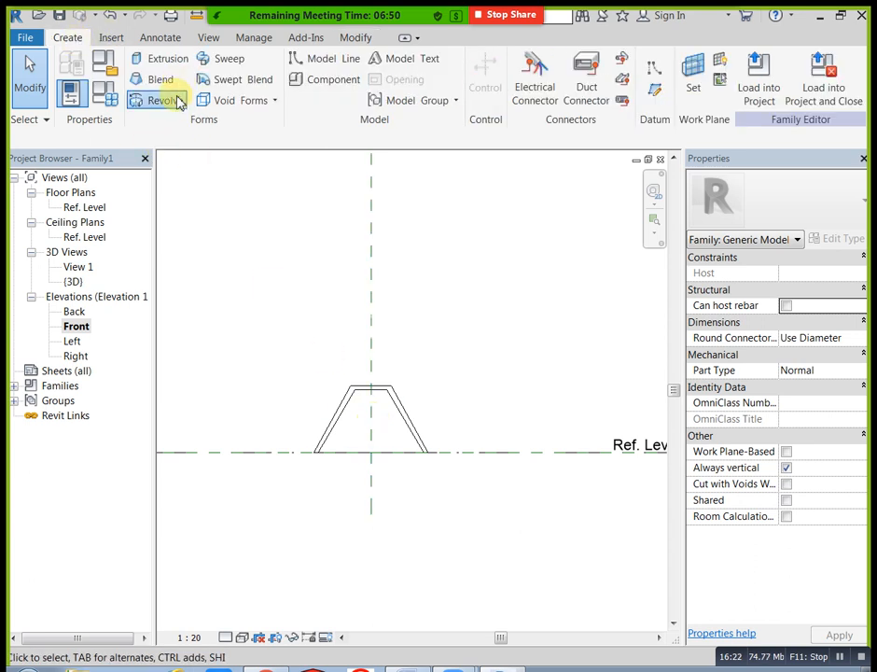
click(179, 101)
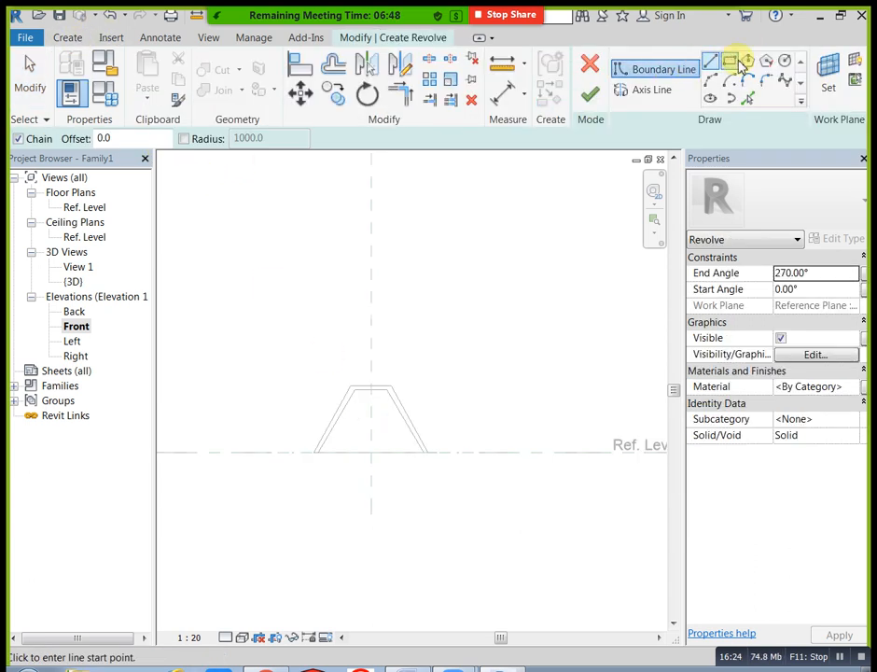
scroll(411, 523, up, 2)
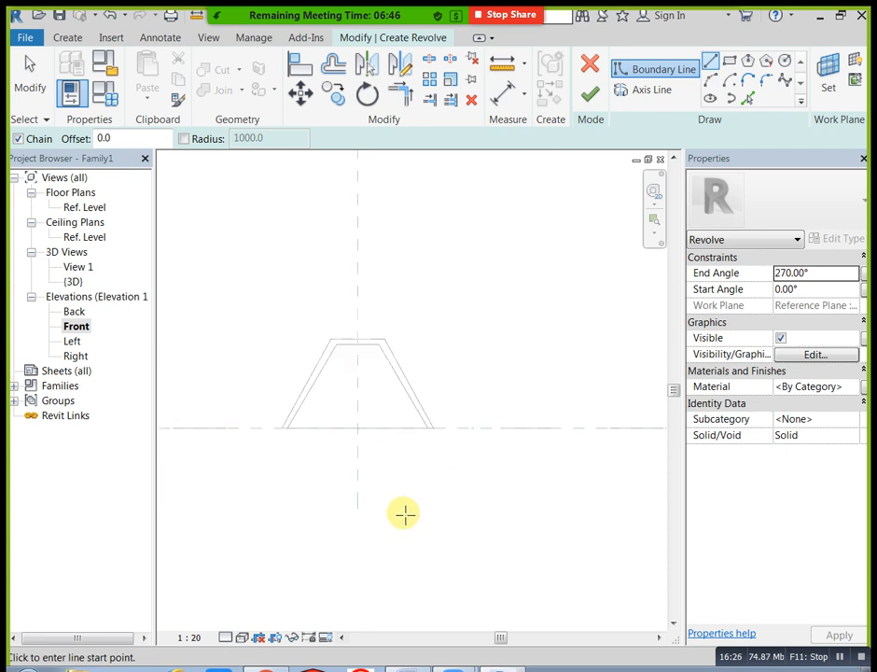
click(359, 387)
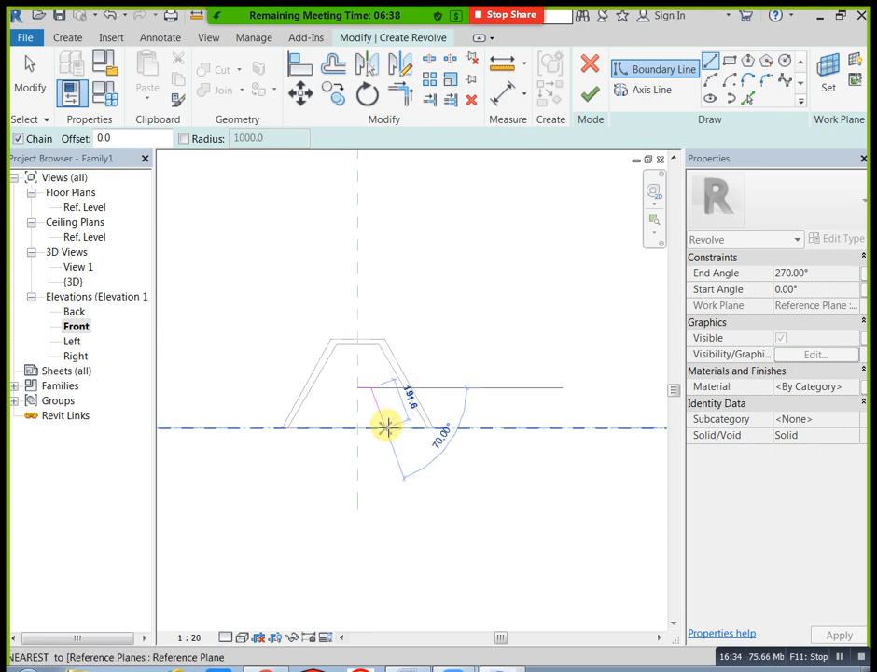
click(393, 426)
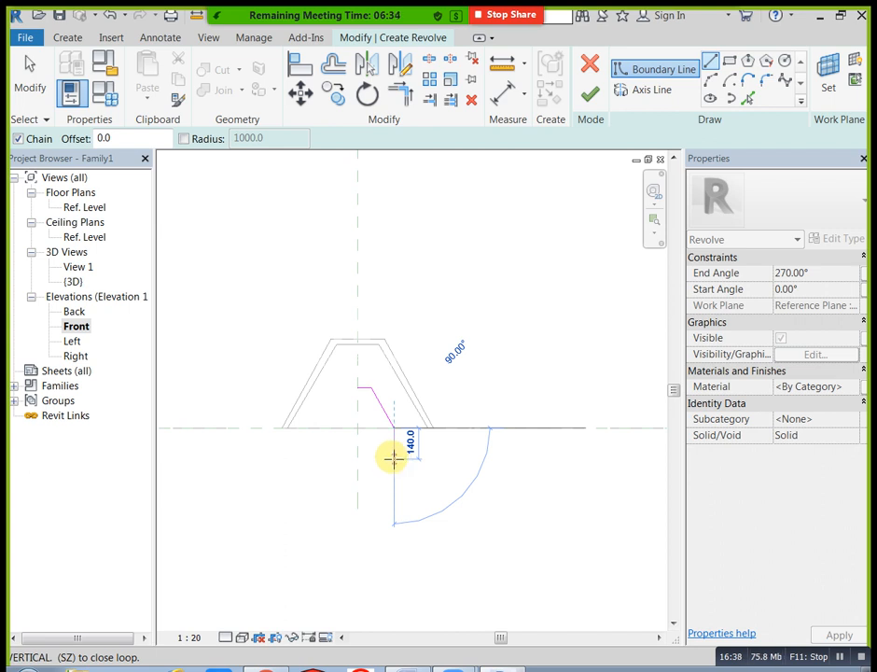
key(Escape)
key(Escape)
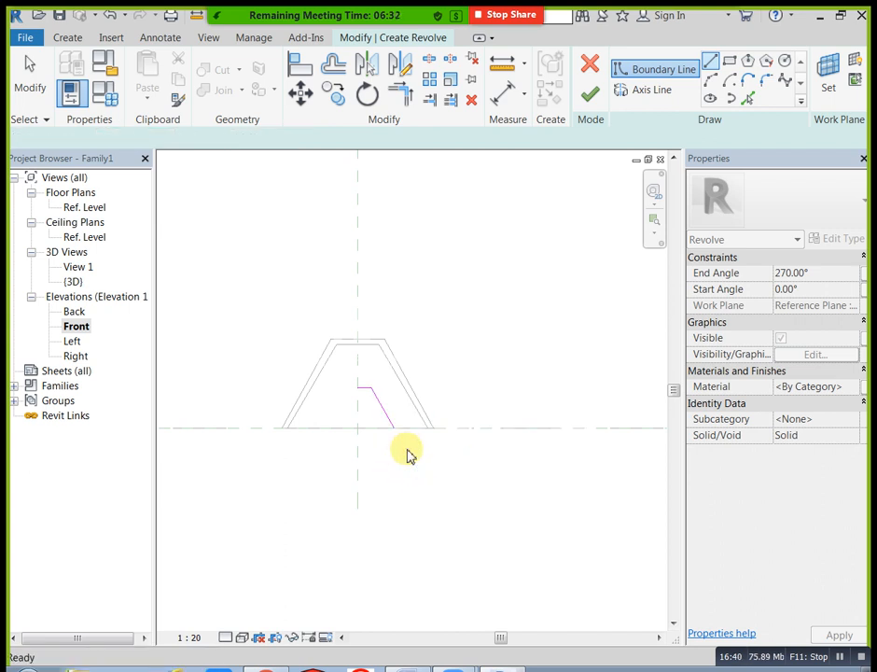
- Draw an arc of radius about 280 downward from the short horizontal line's outer end and delete the slanted line
click(712, 80)
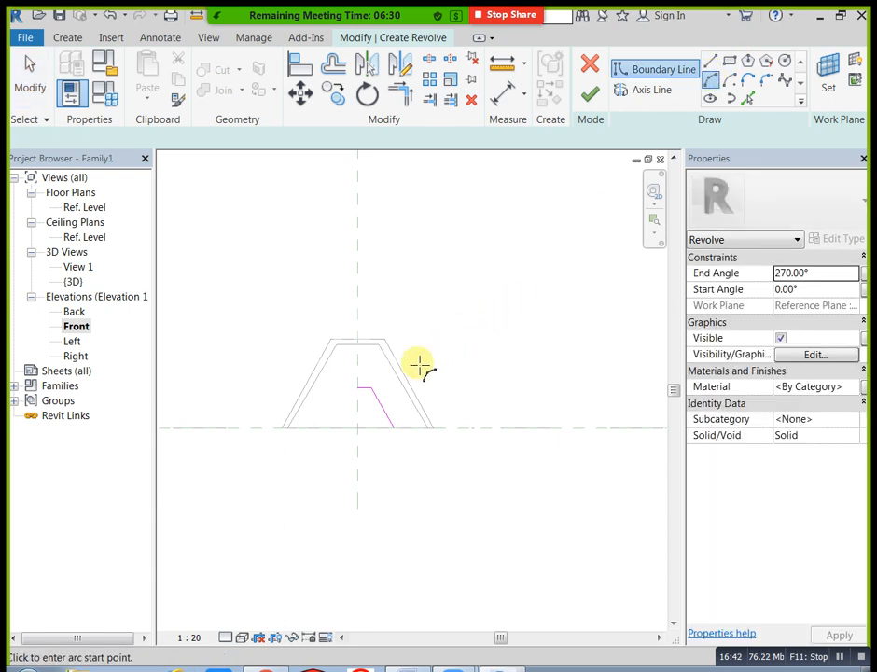
click(388, 430)
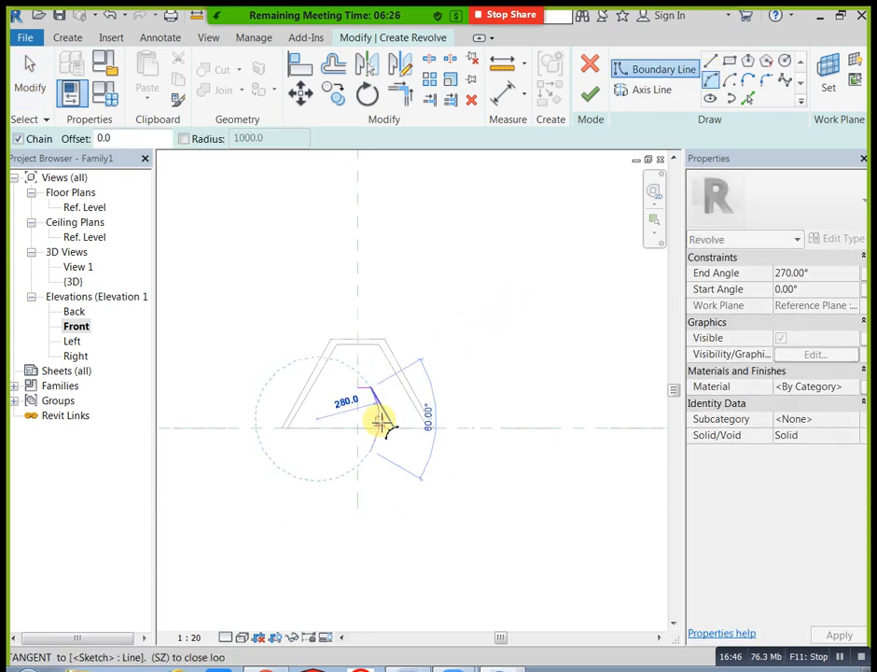
key(Escape)
key(Escape)
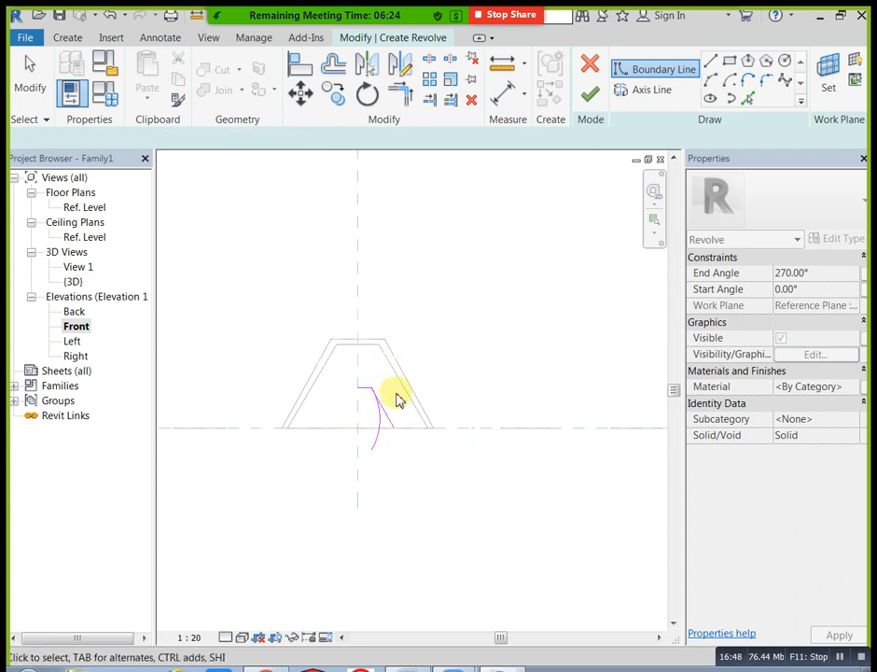
click(393, 432)
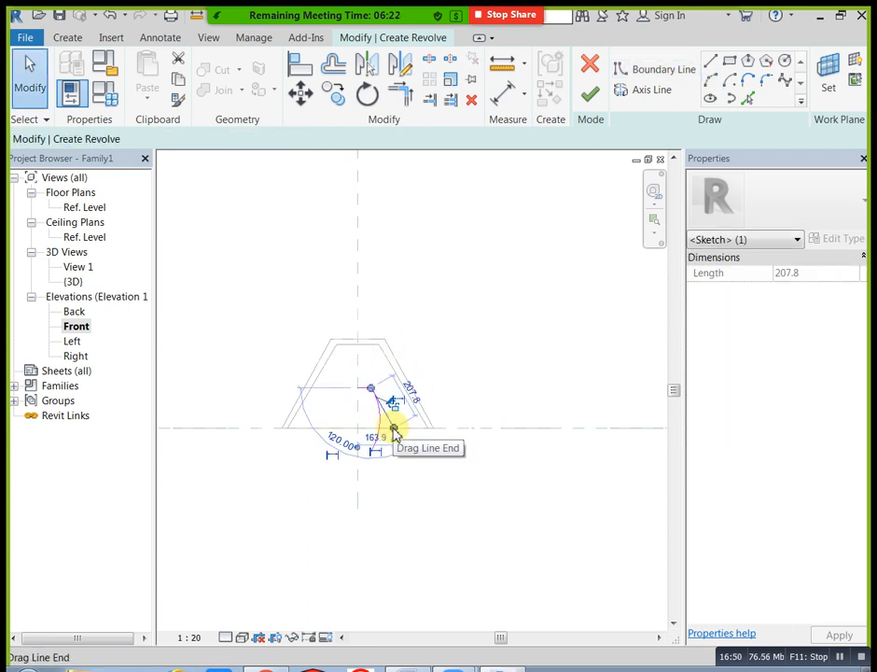
key(Delete)
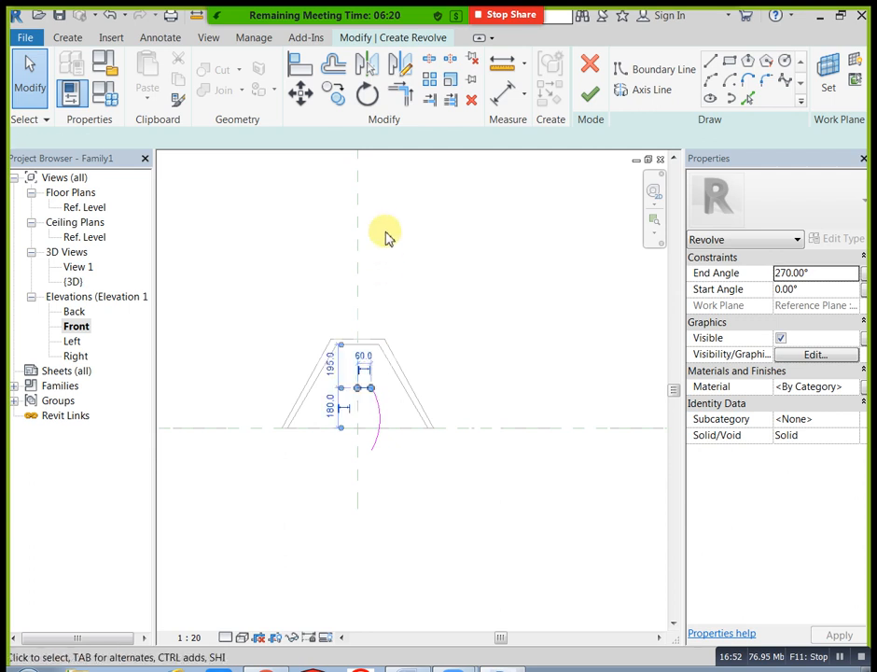
- Mirror a copy of the short horizontal line about a horizontal axis drawn through the arc's middle
click(400, 64)
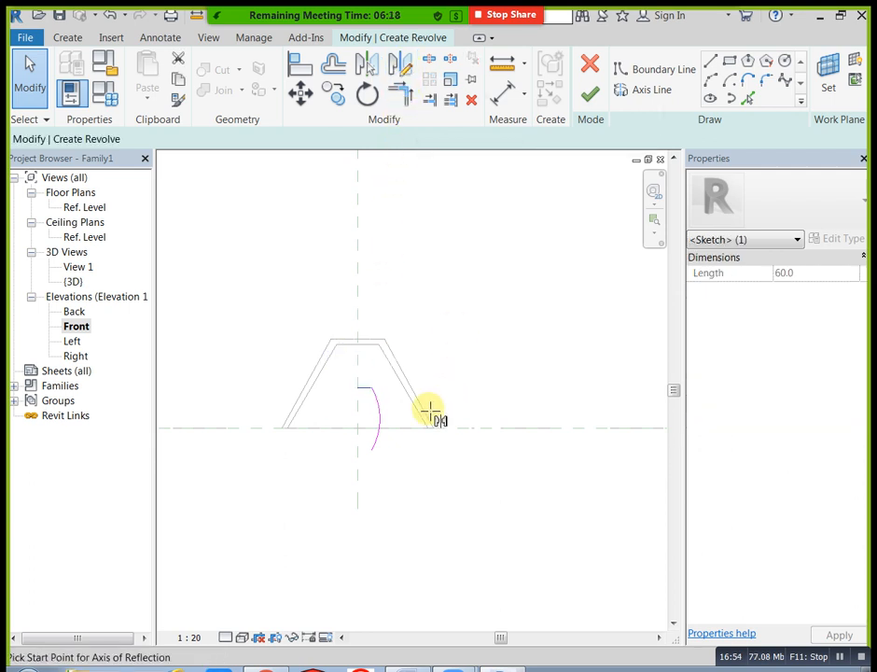
click(372, 417)
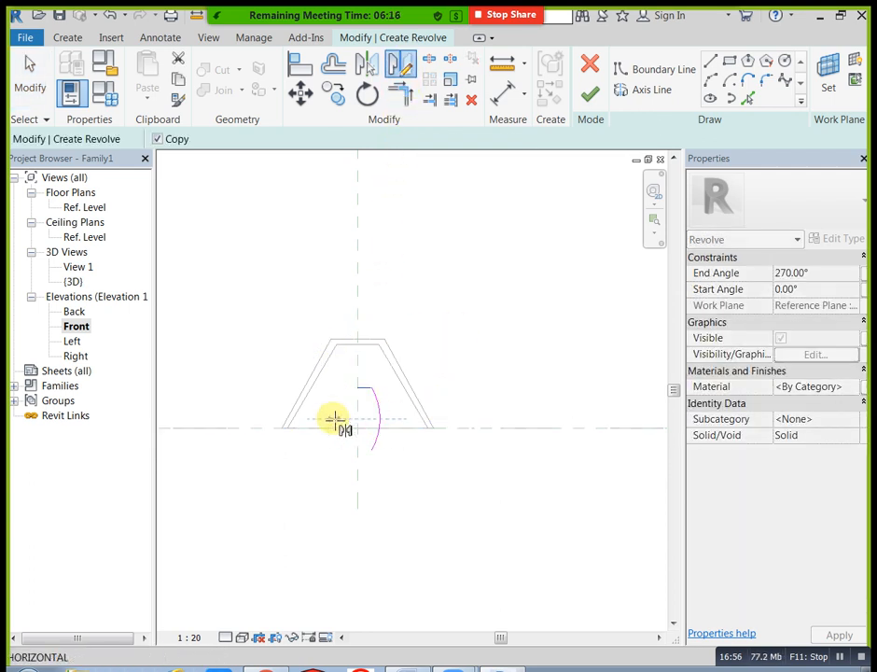
click(336, 420)
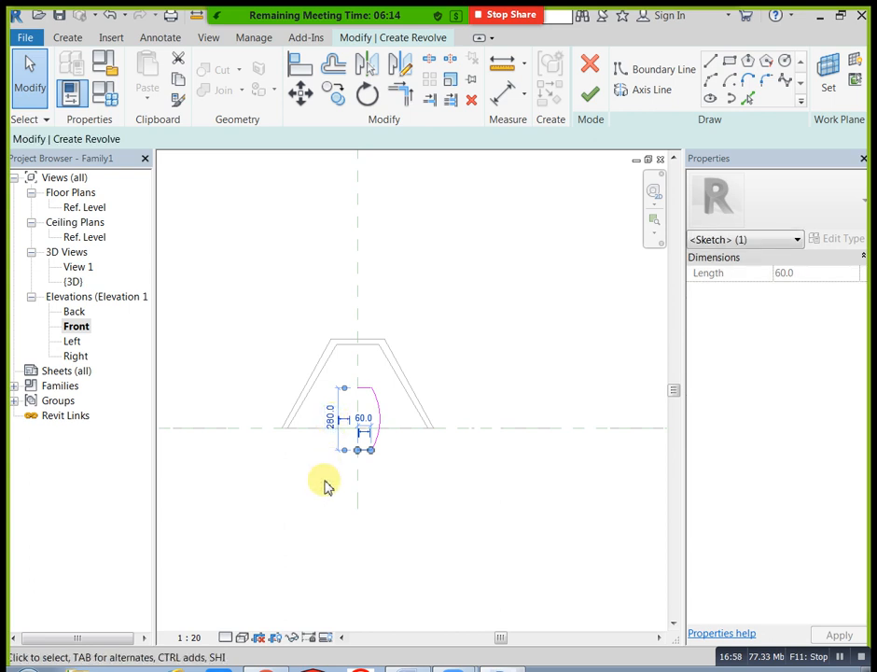
click(258, 196)
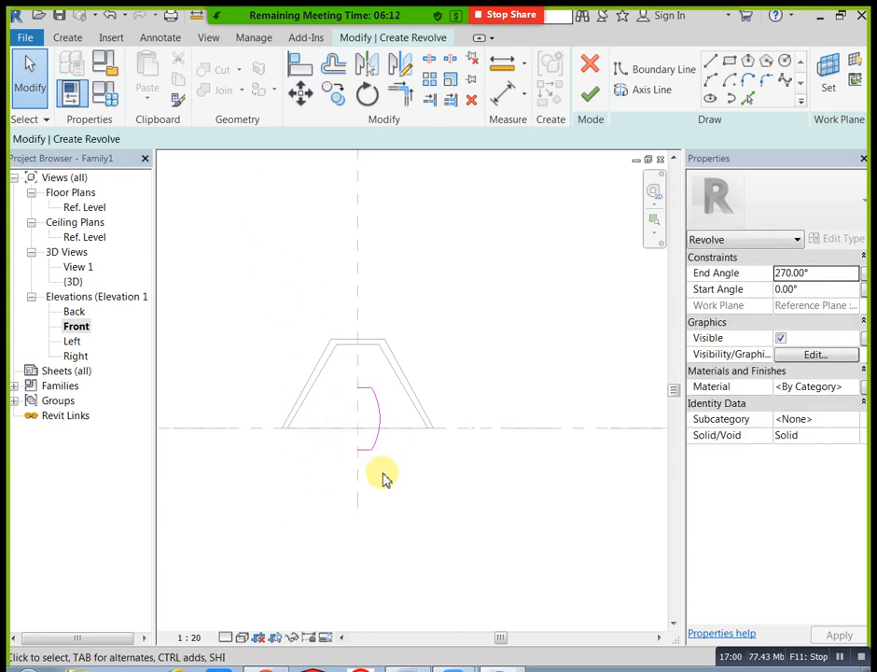
- Nudge the arc toward the vertical reference plane, shortening both horizontal lines to about 30
scroll(372, 374, up, 2)
scroll(368, 343, down, 1)
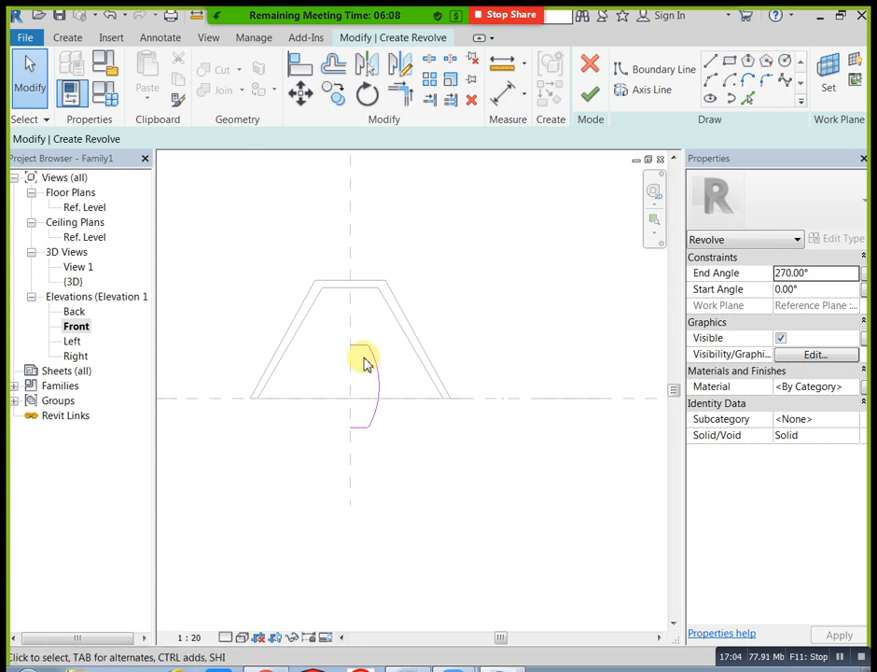
click(375, 371)
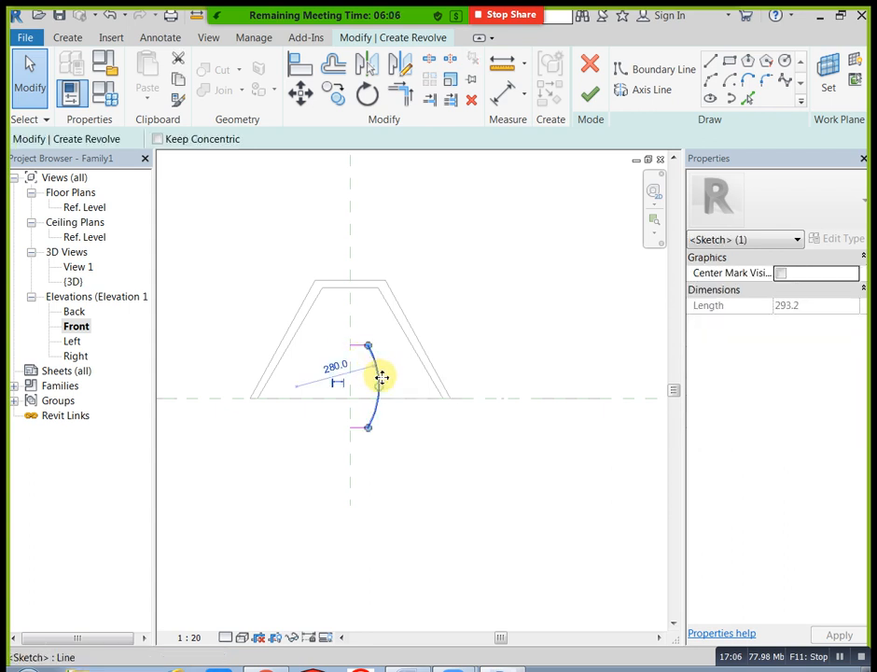
key(Left)
key(Left)
key(Left)
key(Left)
key(Left)
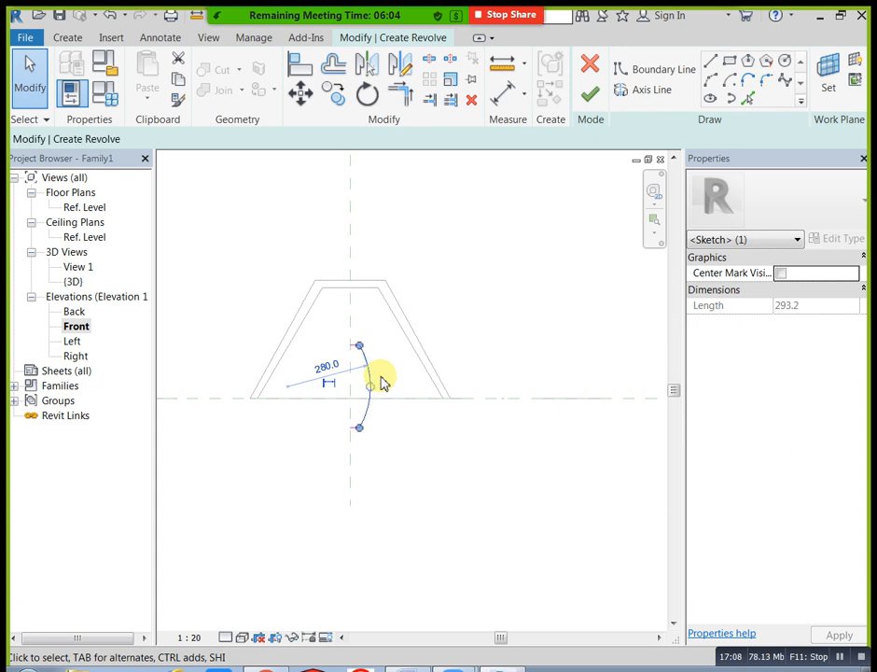
- Try mirroring the half profile about the vertical reference plane, and remove the mirrored copy
click(339, 343)
drag(323, 333, 394, 462)
click(367, 74)
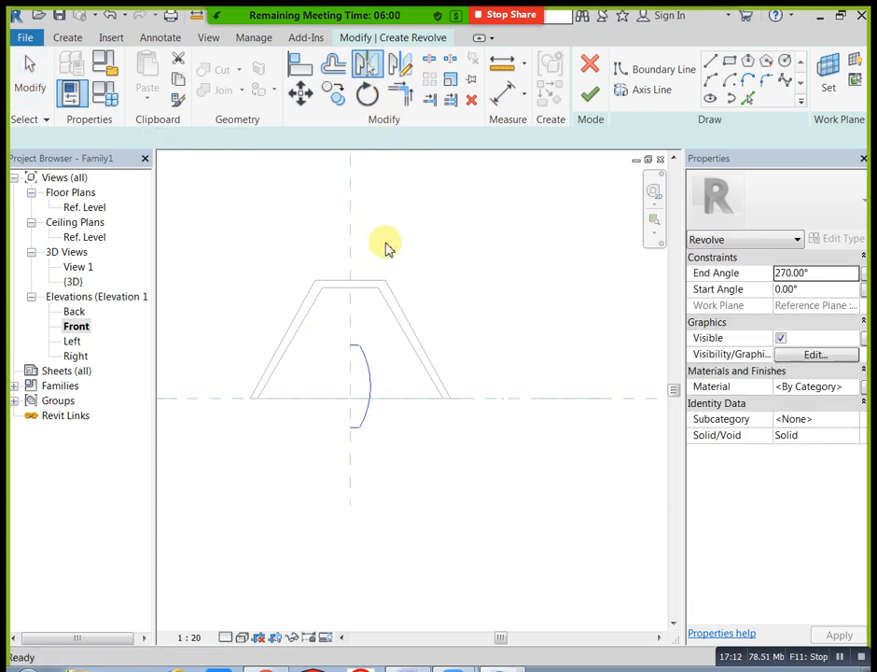
click(366, 310)
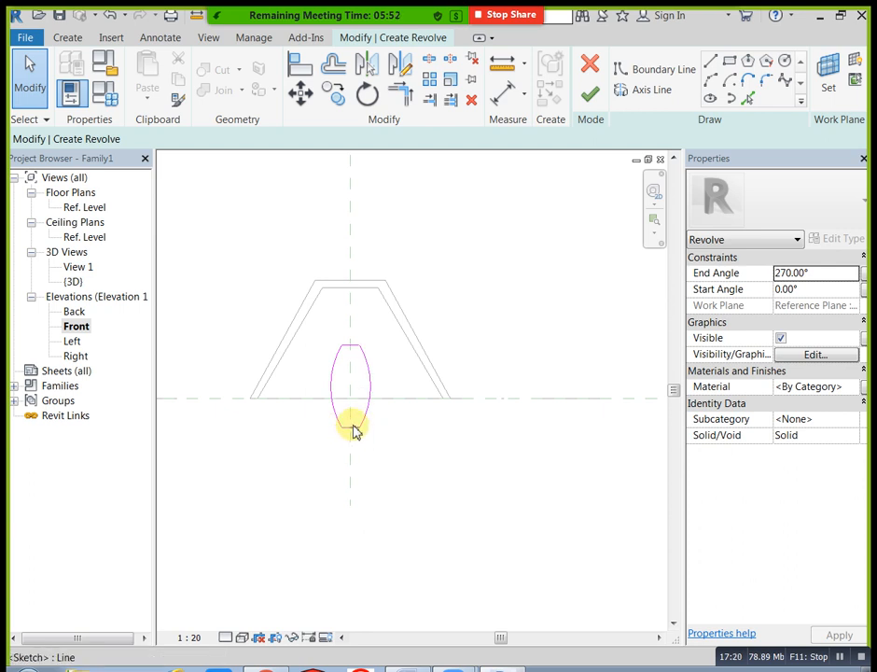
click(338, 387)
key(Delete)
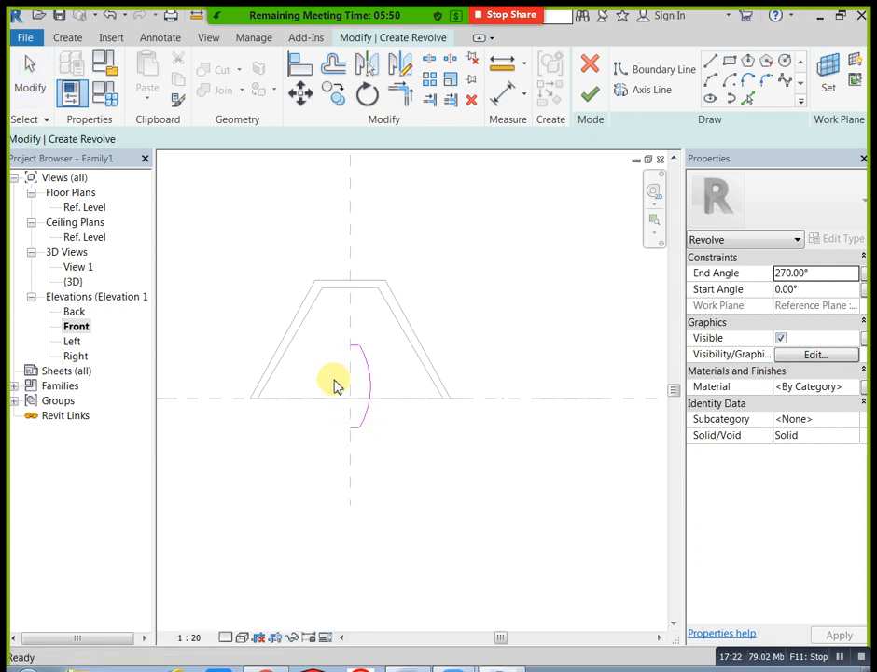
- Close the profile with a vertical line along the reference plane between both short lines, and try to finish the revolve
click(711, 60)
click(350, 429)
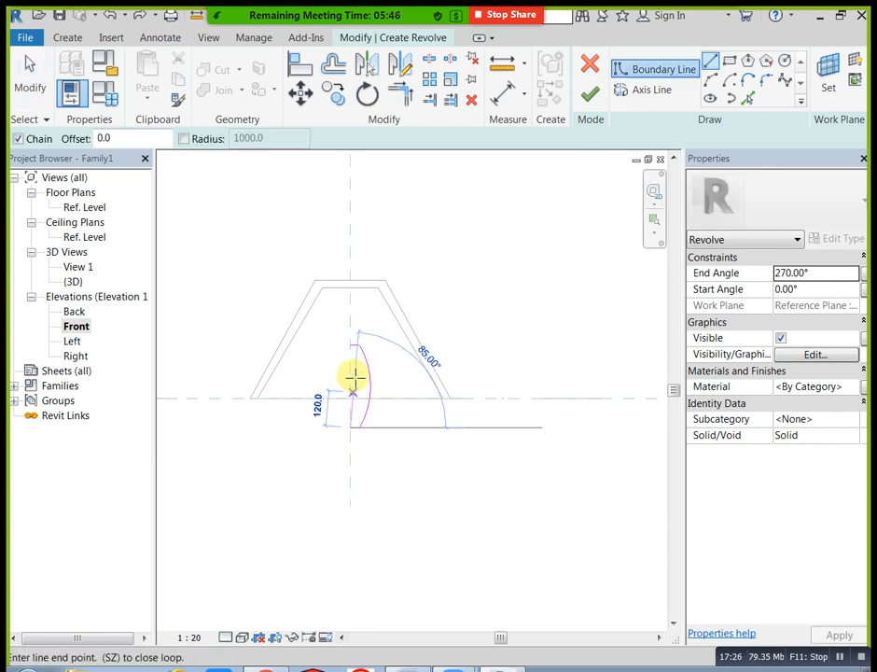
click(351, 345)
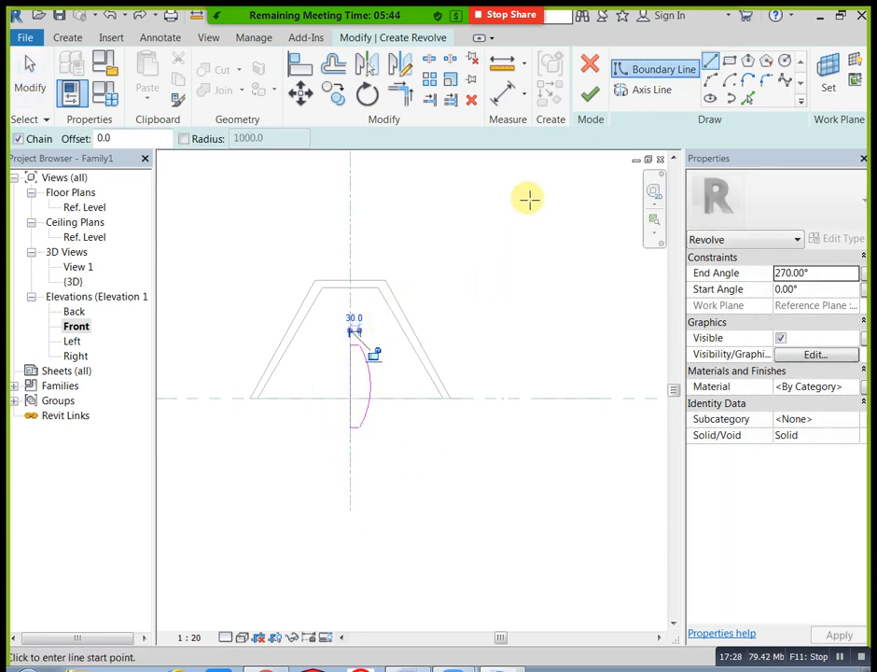
click(589, 94)
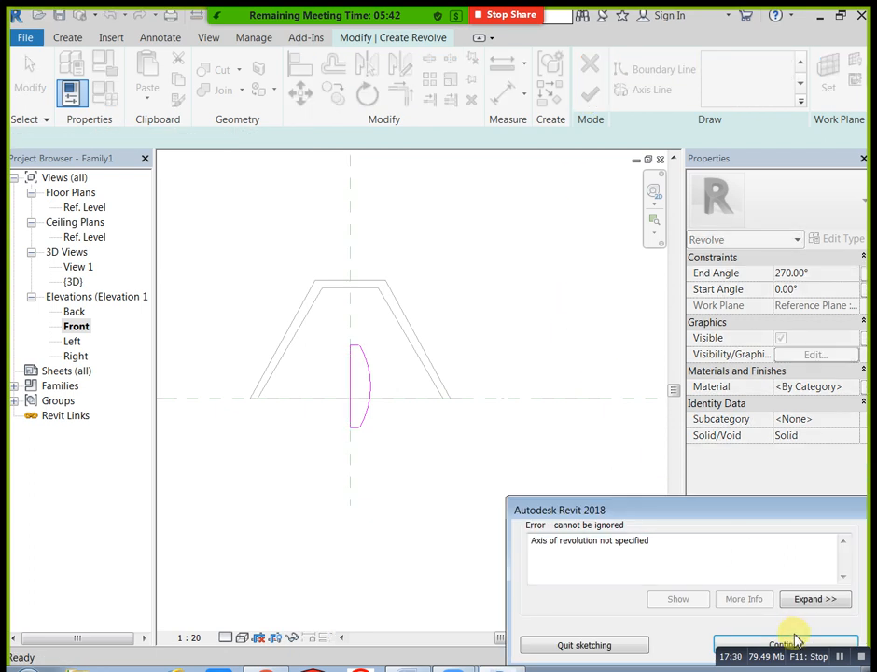
click(796, 640)
- Trim the lower horizontal line and the arc to a clean corner
scroll(368, 396, up, 2)
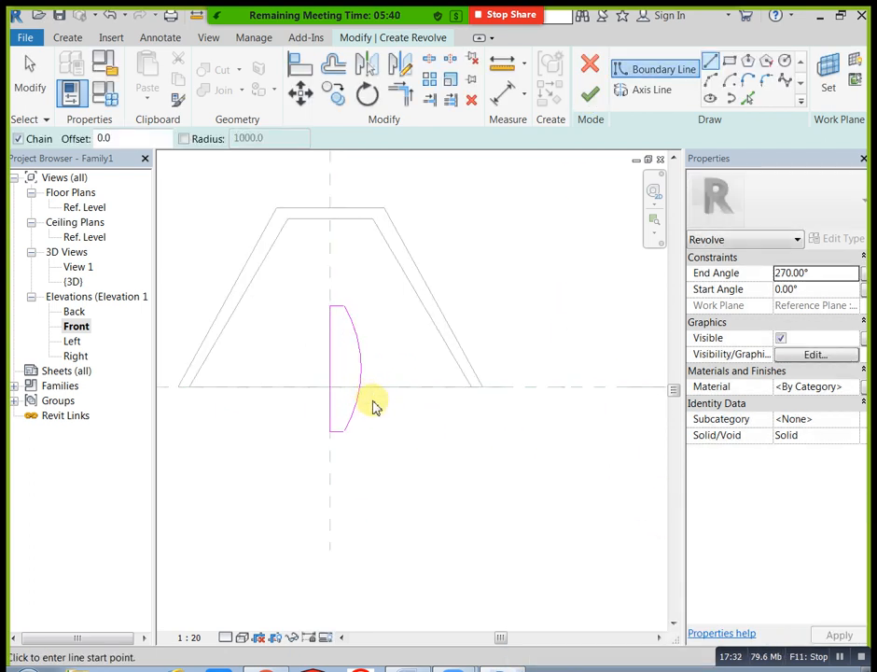
scroll(371, 406, up, 2)
key(Escape)
key(Escape)
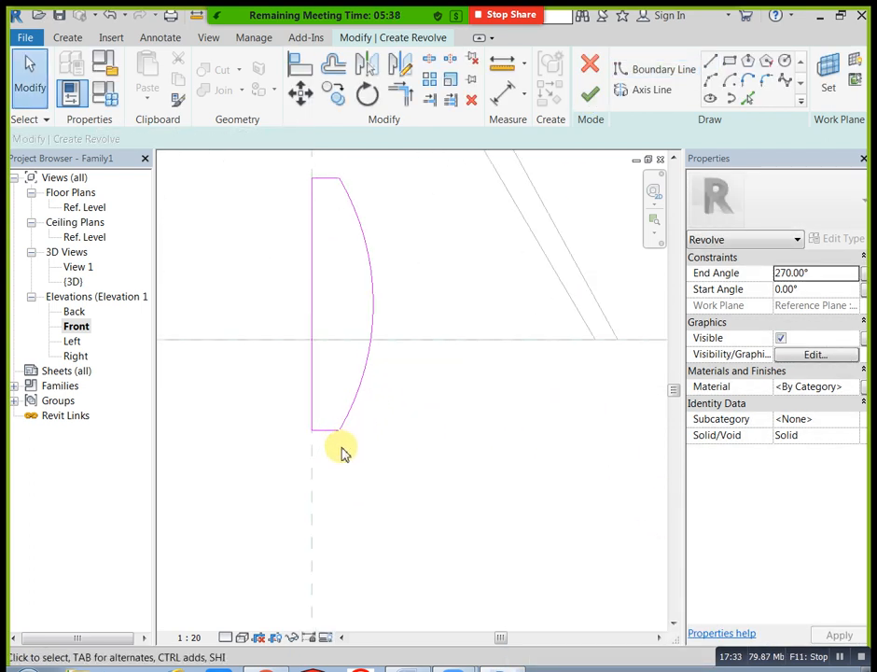
click(402, 95)
click(335, 436)
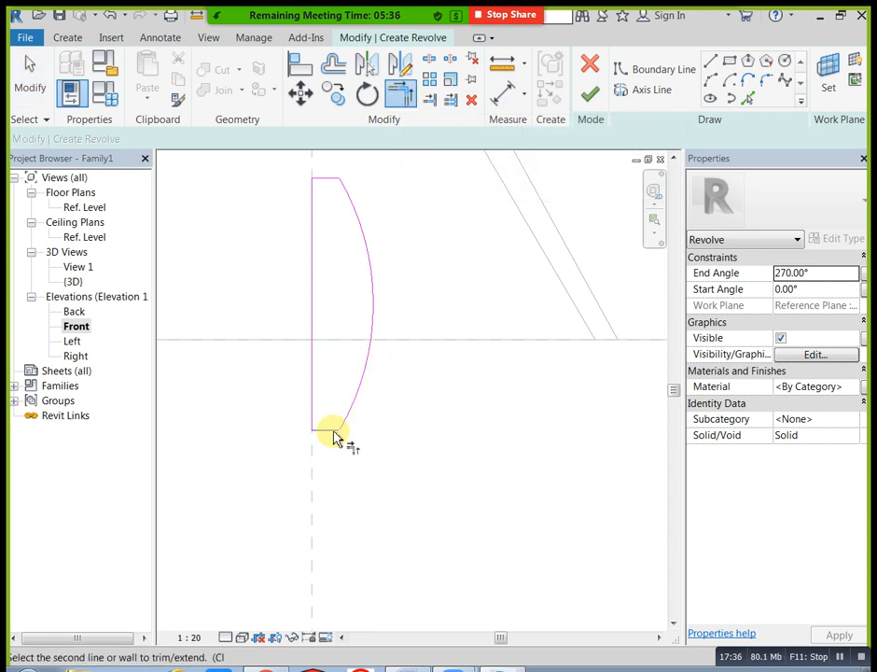
scroll(347, 426, up, 2)
click(342, 425)
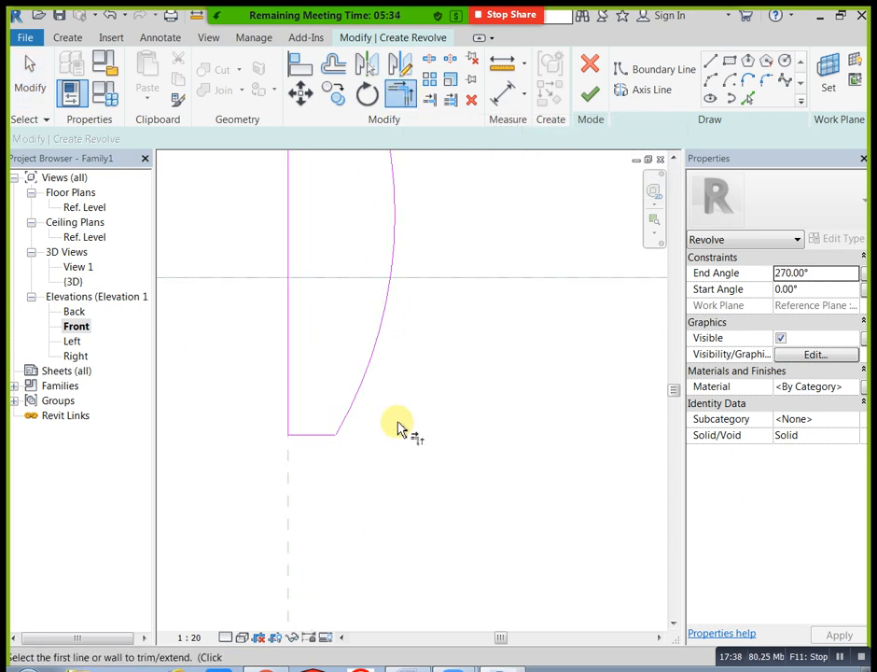
scroll(399, 428, up, 2)
scroll(327, 439, up, 2)
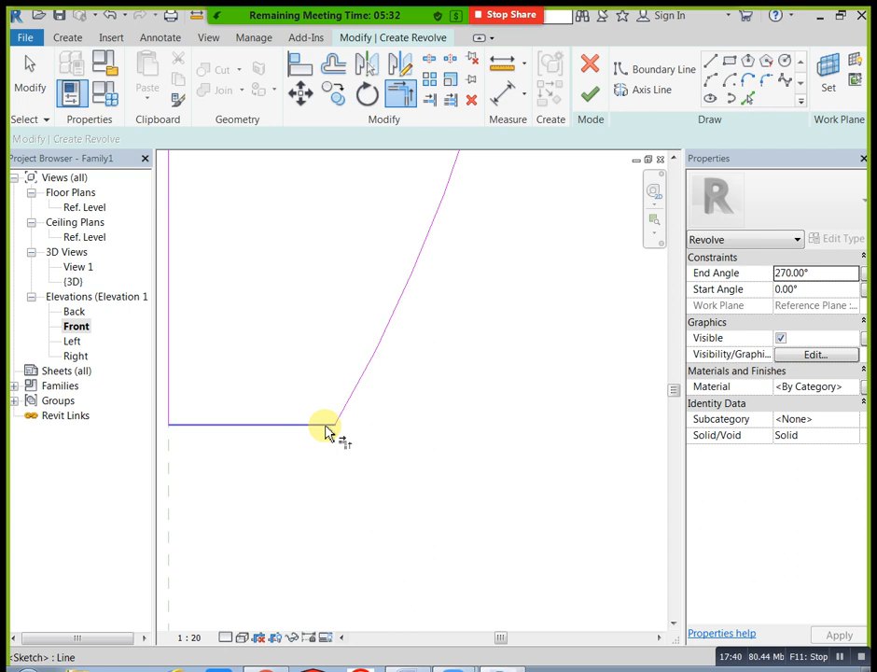
click(327, 427)
click(345, 407)
scroll(430, 481, down, 3)
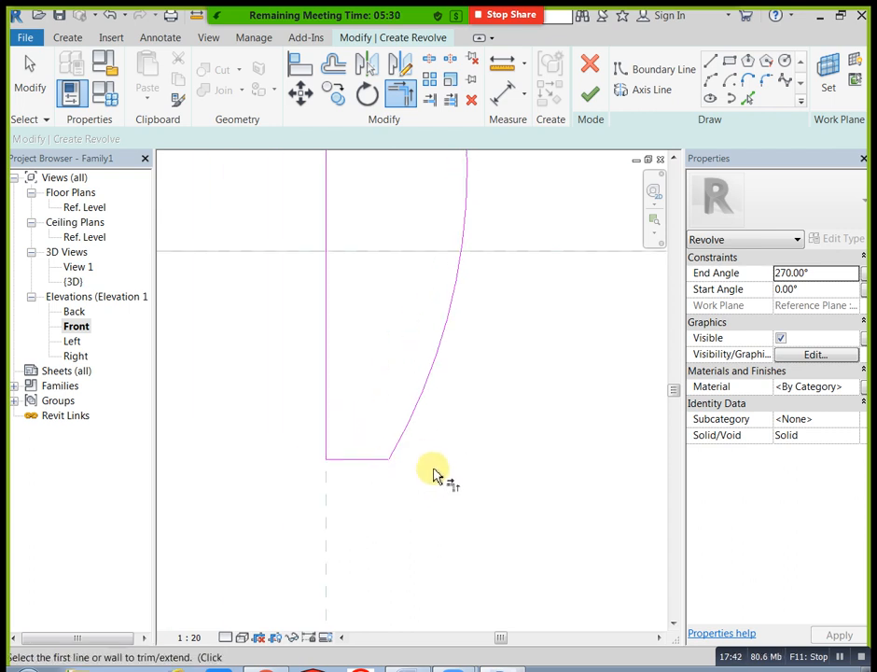
- Draw the revolve's axis line about 310 long up the vertical reference plane from the profile's lower corner
scroll(434, 474, down, 1)
click(631, 92)
scroll(424, 532, down, 2)
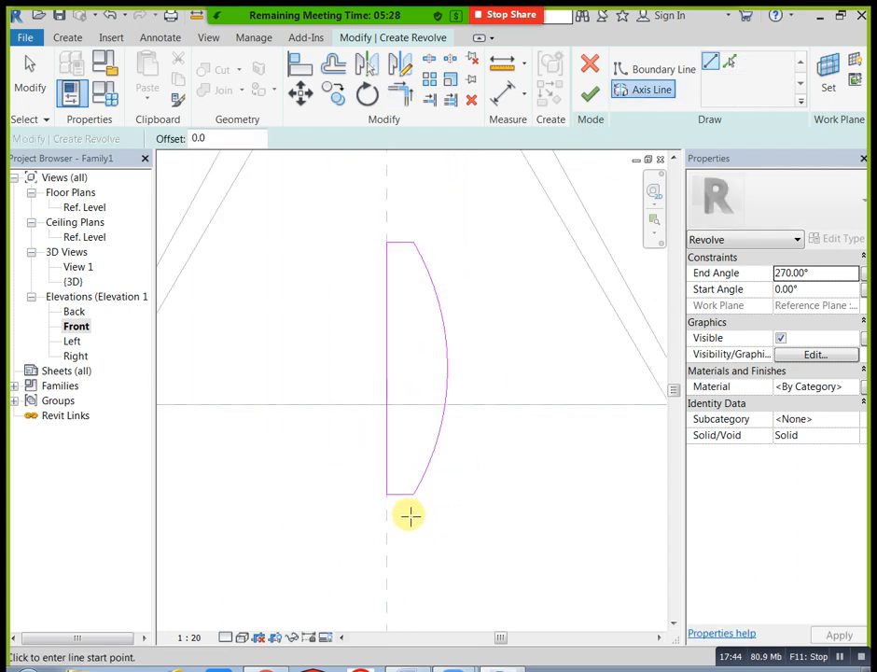
click(387, 494)
click(388, 216)
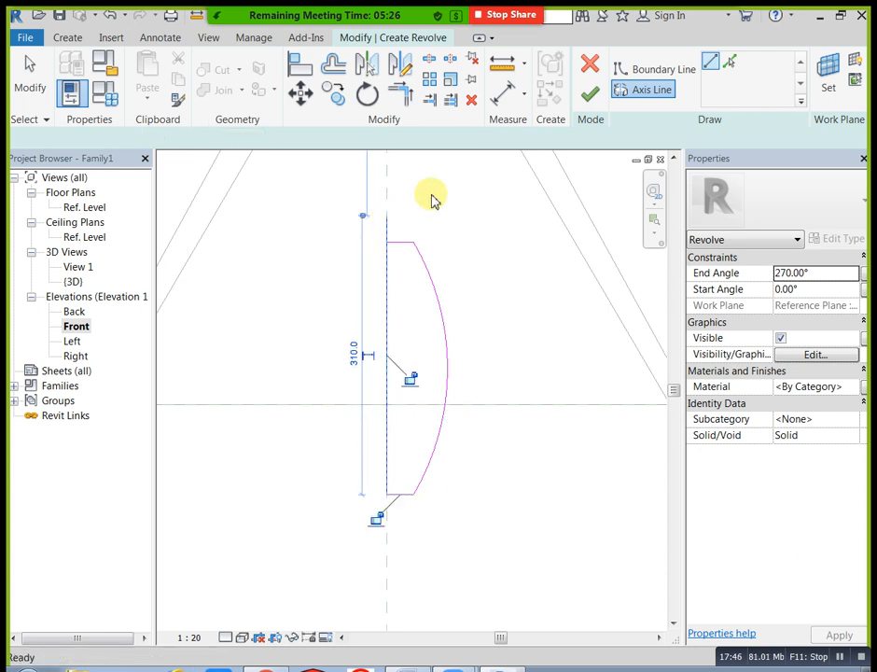
- Finish the revolve from the closed half profile and display the family in the default 3D view
click(590, 95)
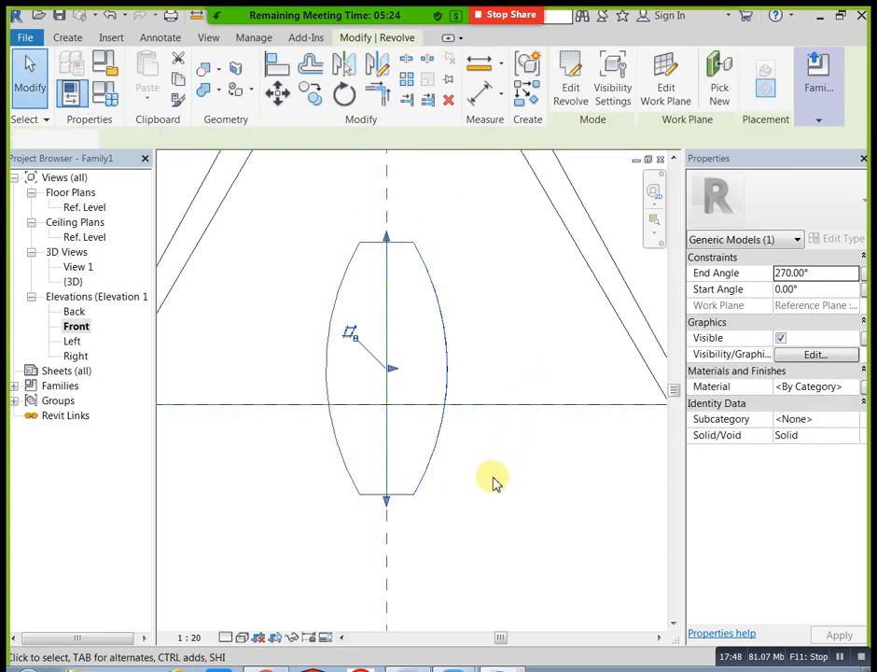
click(365, 544)
scroll(369, 523, down, 2)
click(210, 38)
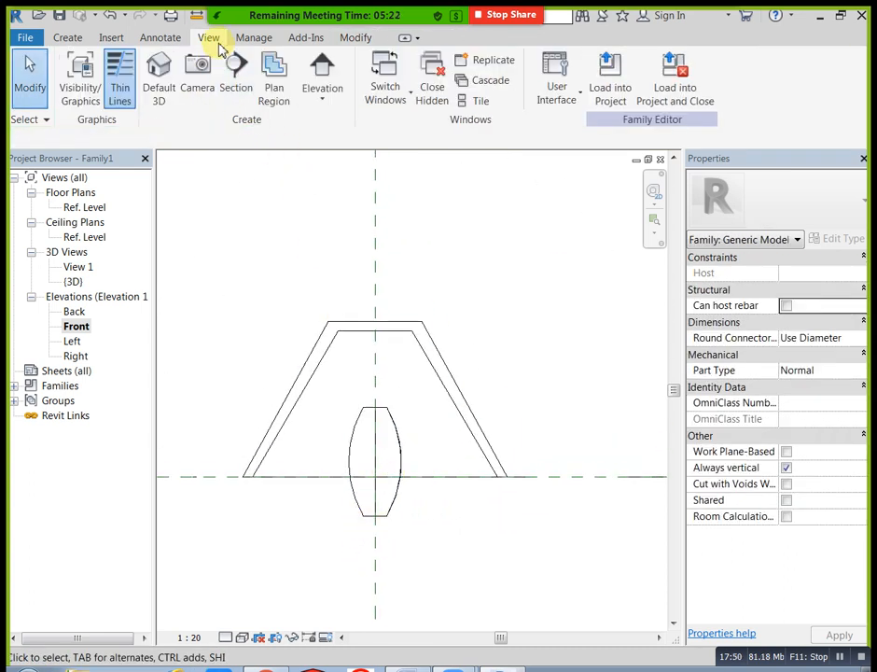
click(165, 75)
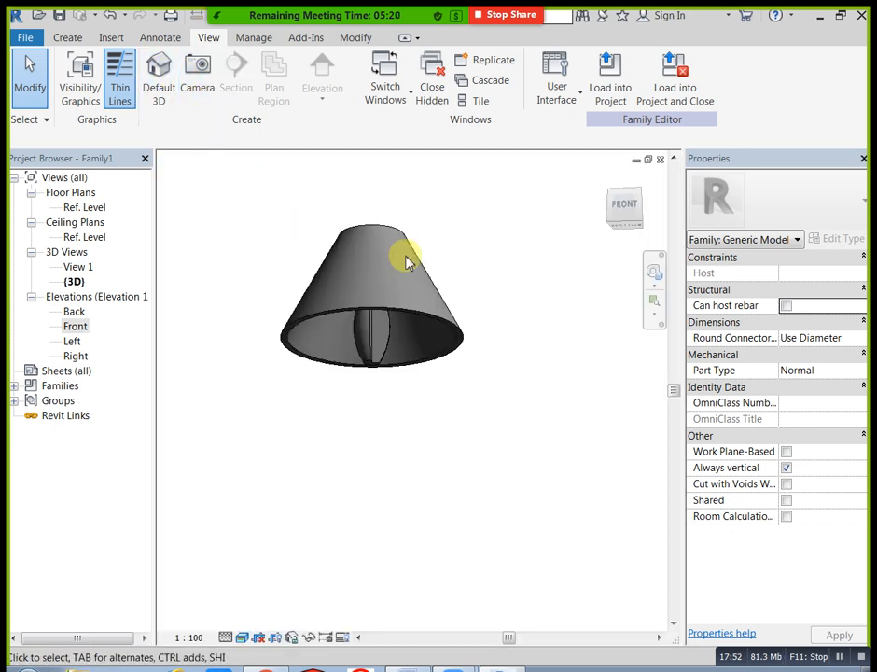
- Set the revolve's end angle to 360° so that the bulb inside the cone makes a full turn
click(385, 337)
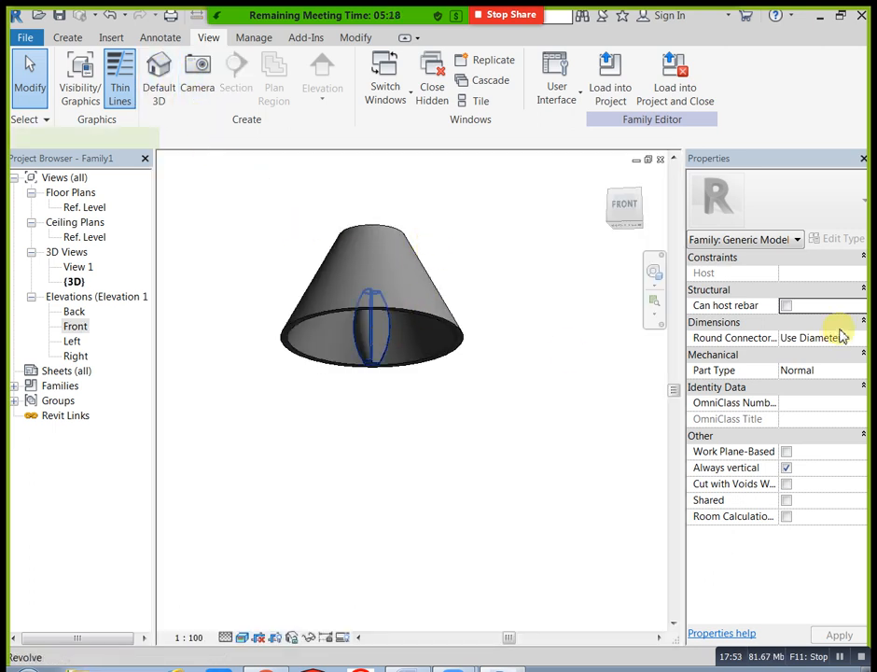
click(837, 272)
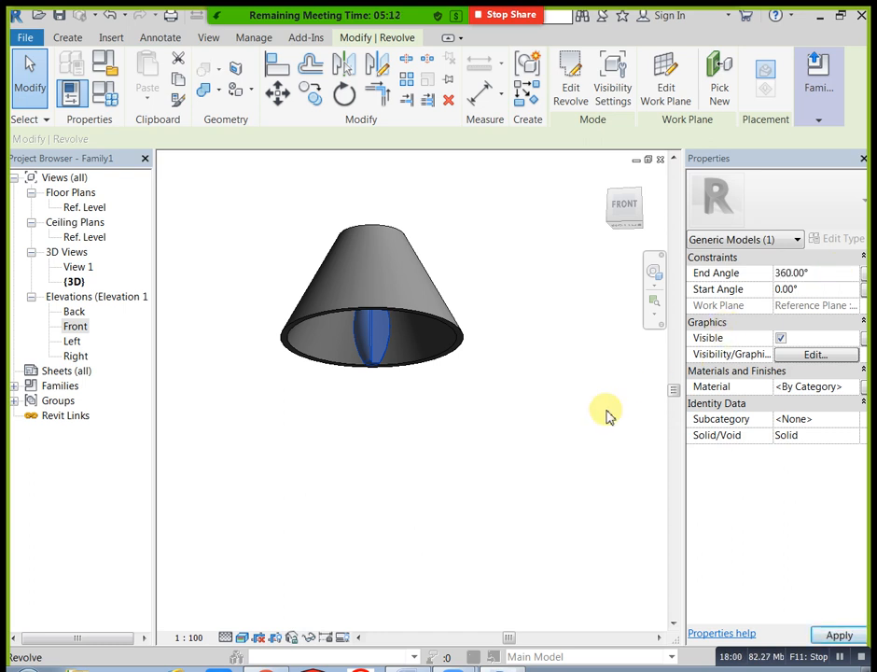
click(538, 433)
shift+middle_drag(523, 367, 543, 356)
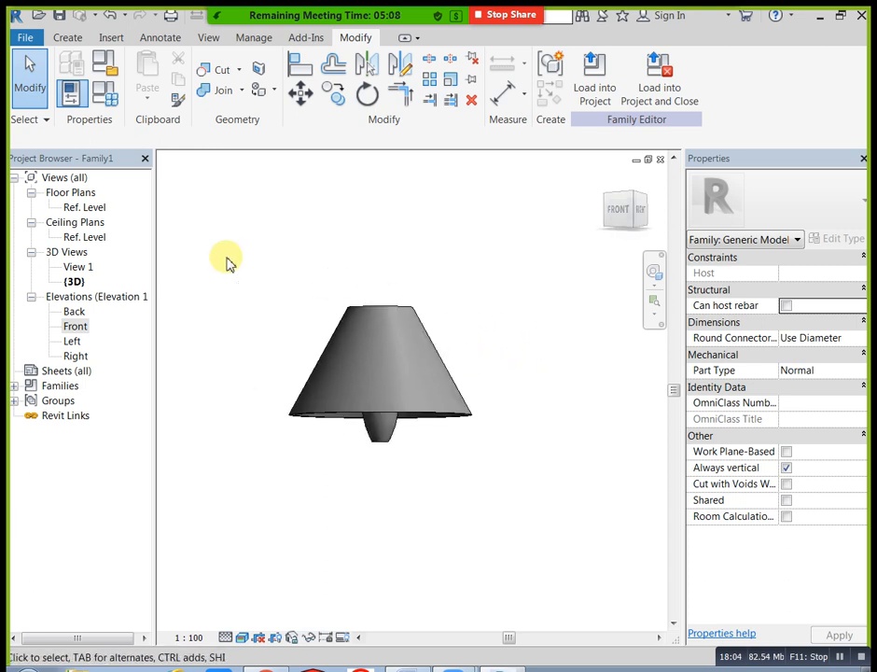
- Start a sweep in the Front elevation and sketch its vertical path about 1080 long up the centre reference plane from the cone's top
double_click(86, 207)
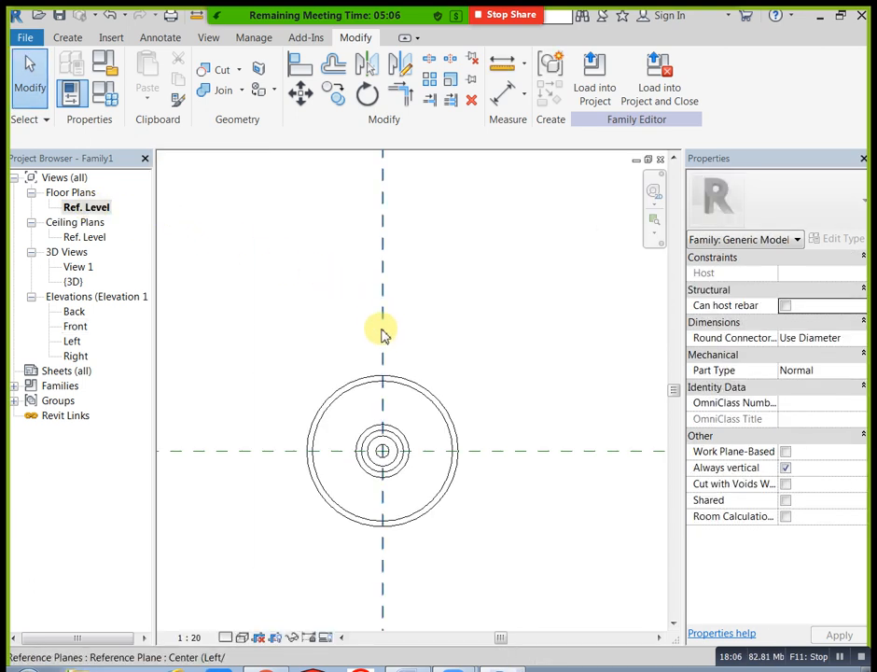
double_click(76, 326)
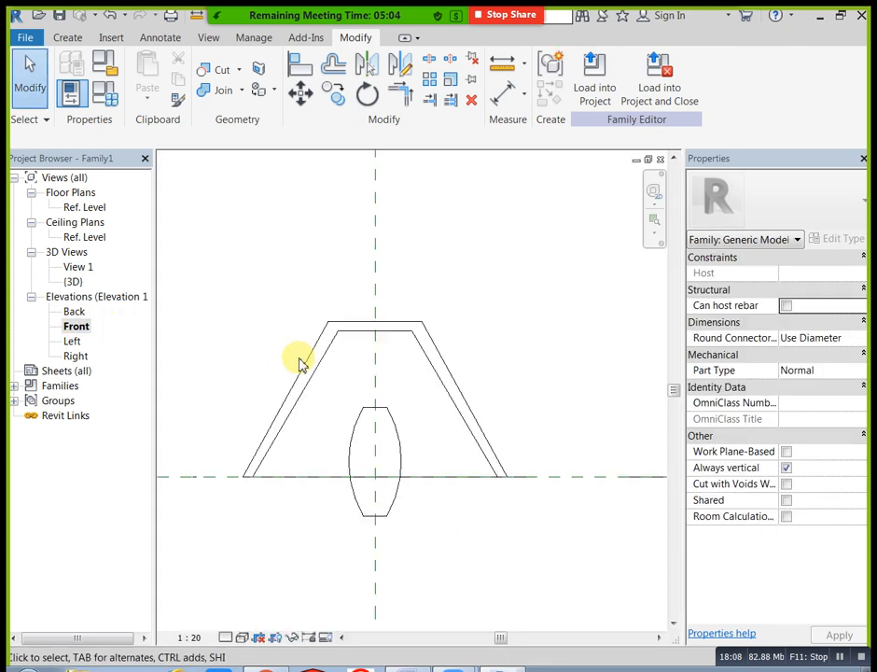
scroll(300, 360, down, 3)
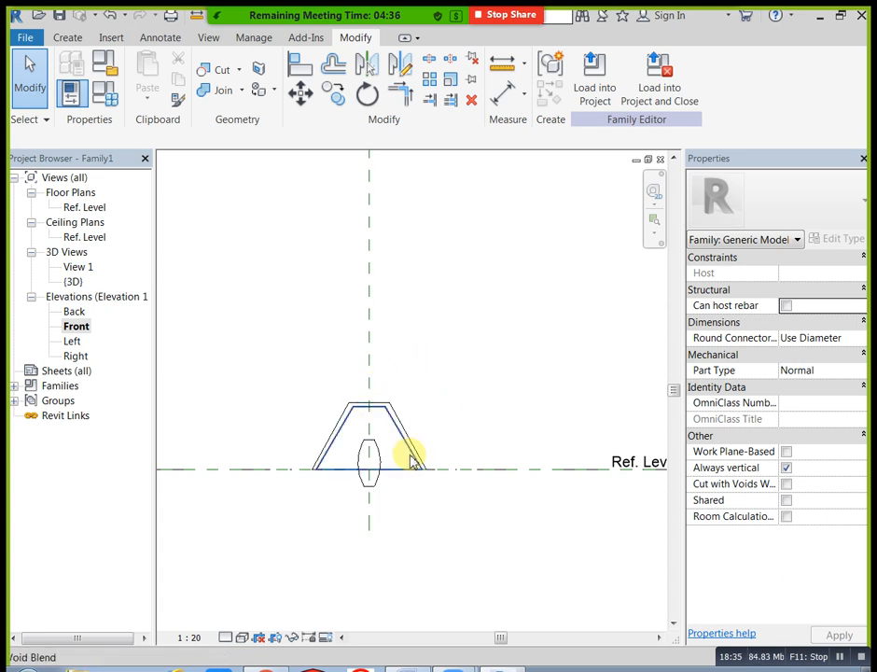
click(67, 38)
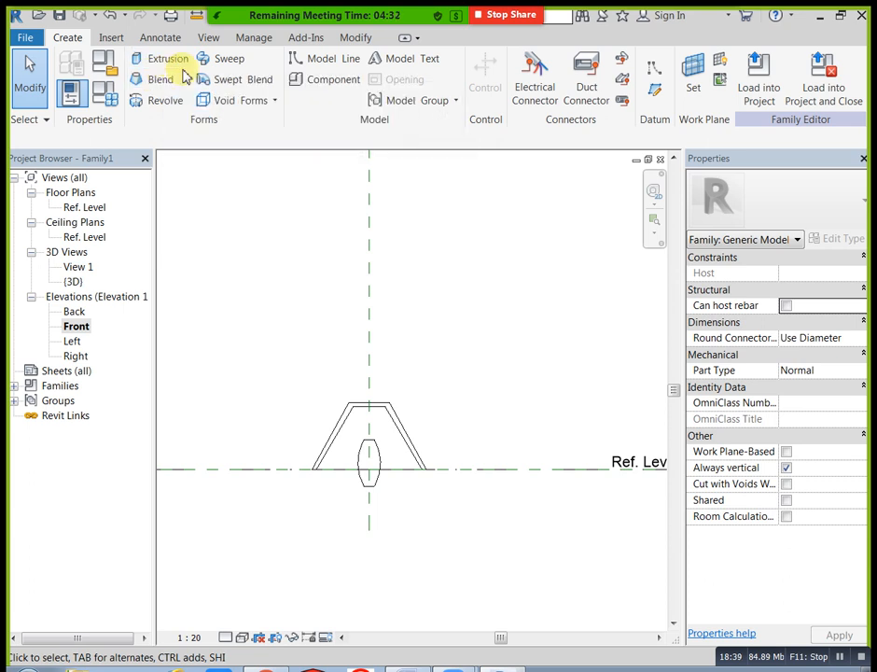
click(230, 59)
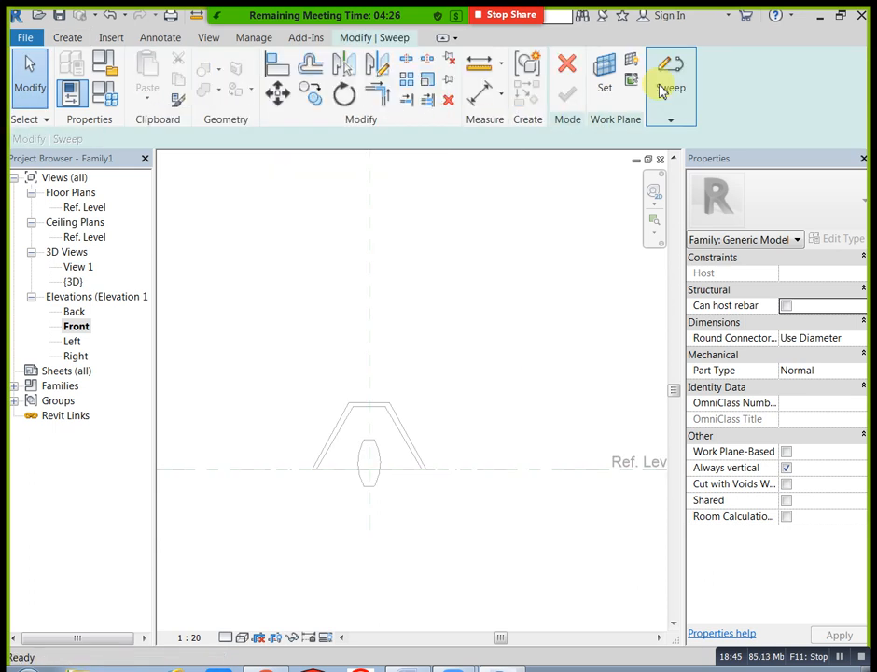
mouse_move(669, 86)
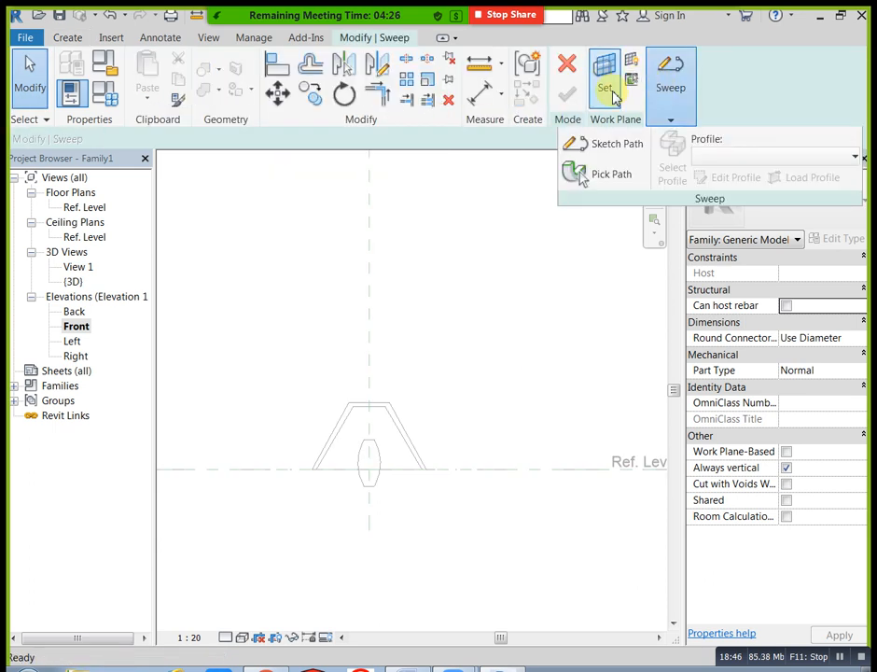
click(633, 148)
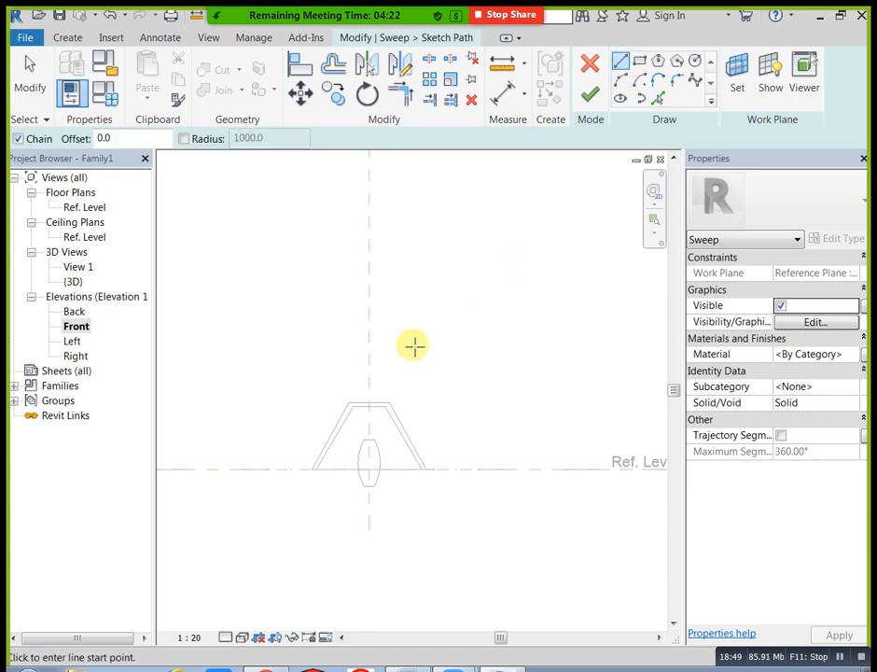
click(366, 402)
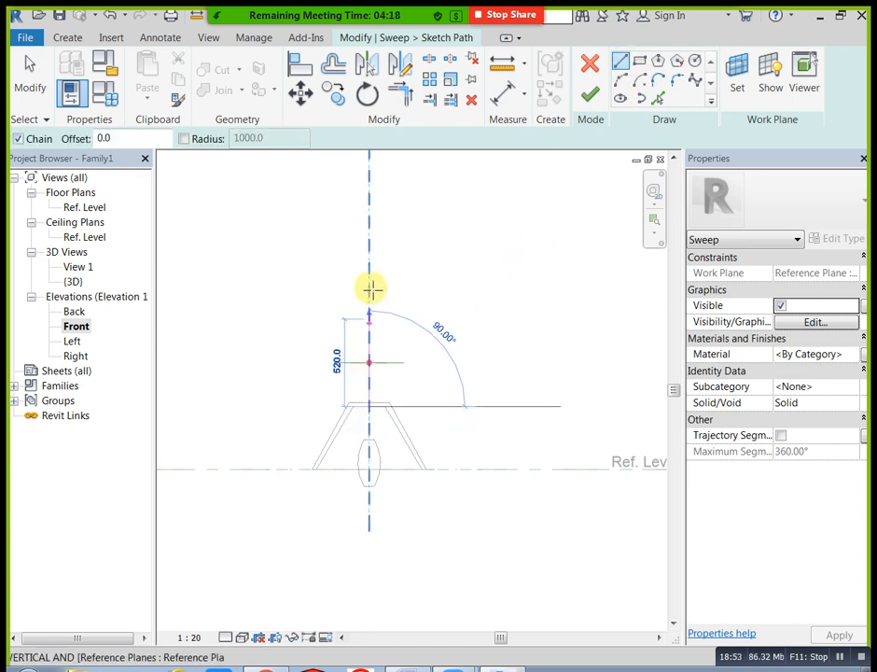
click(370, 223)
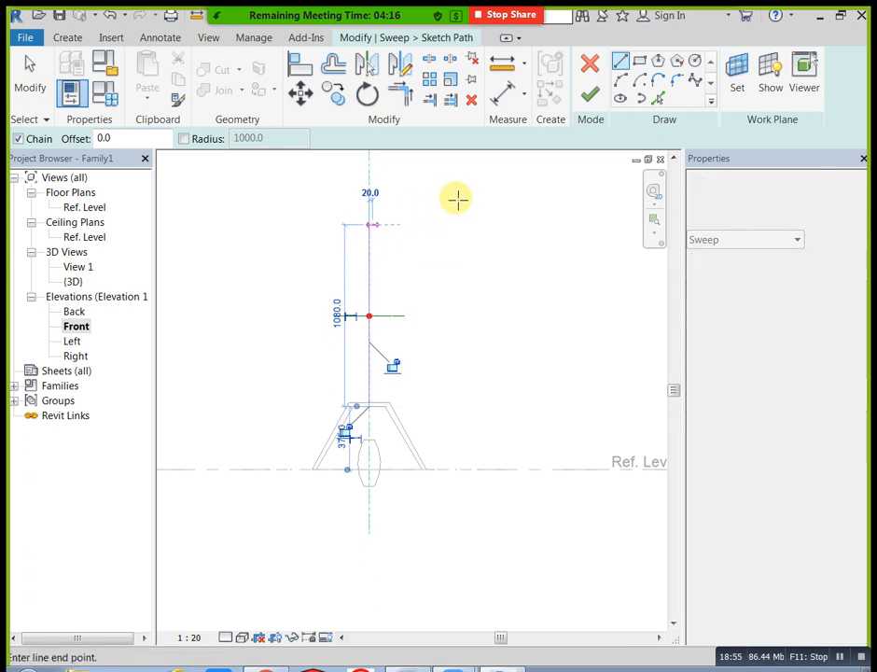
click(589, 94)
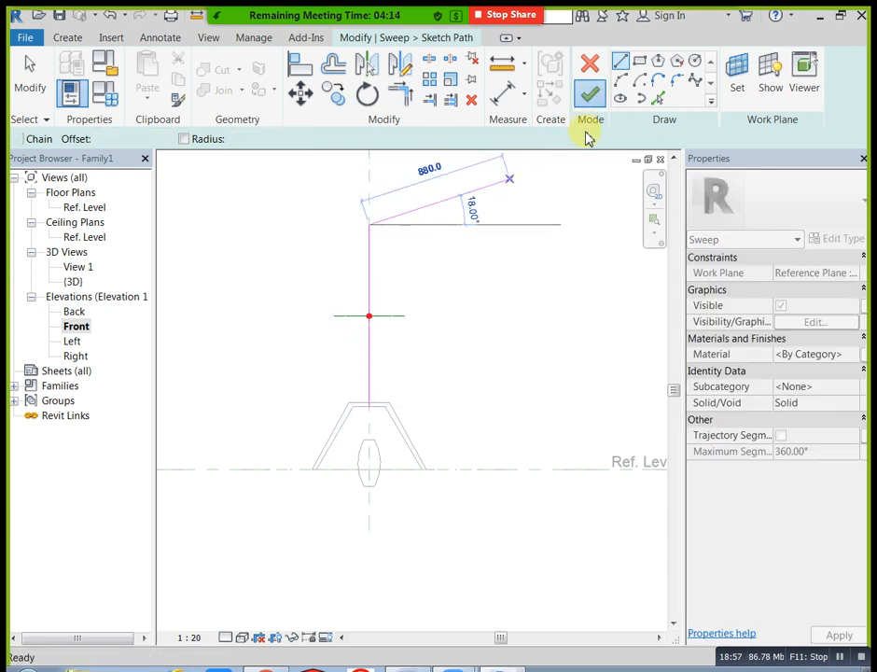
- Sketch the sweep's profile in the Ref. Level floor plan as a circle of about 30 radius centred on the path
click(676, 96)
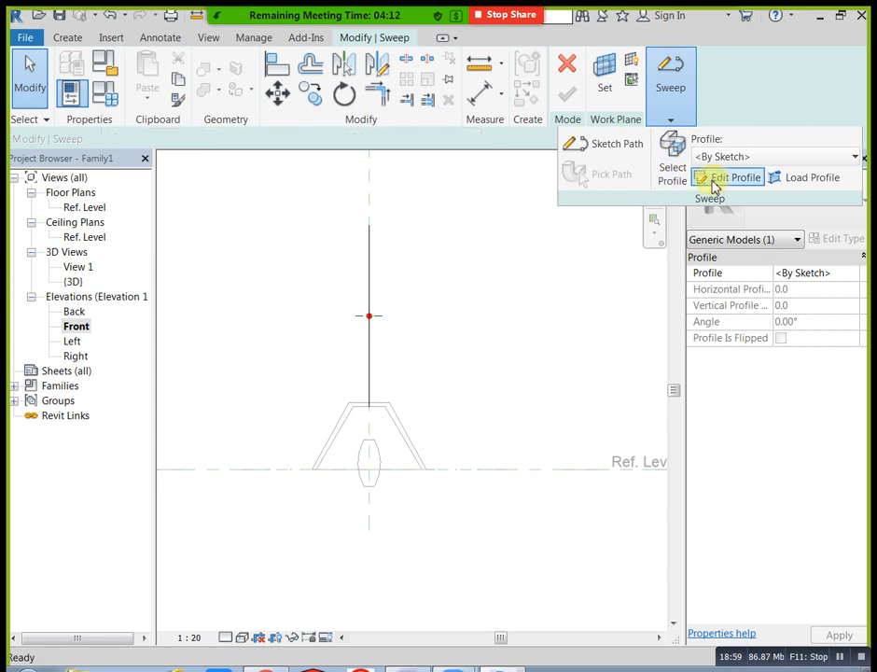
click(714, 180)
click(458, 510)
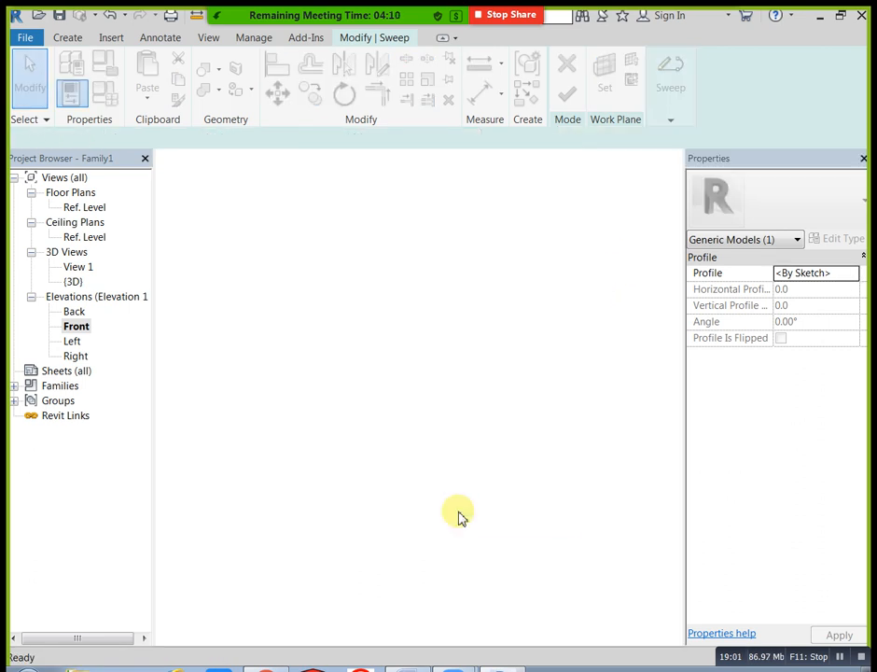
click(693, 59)
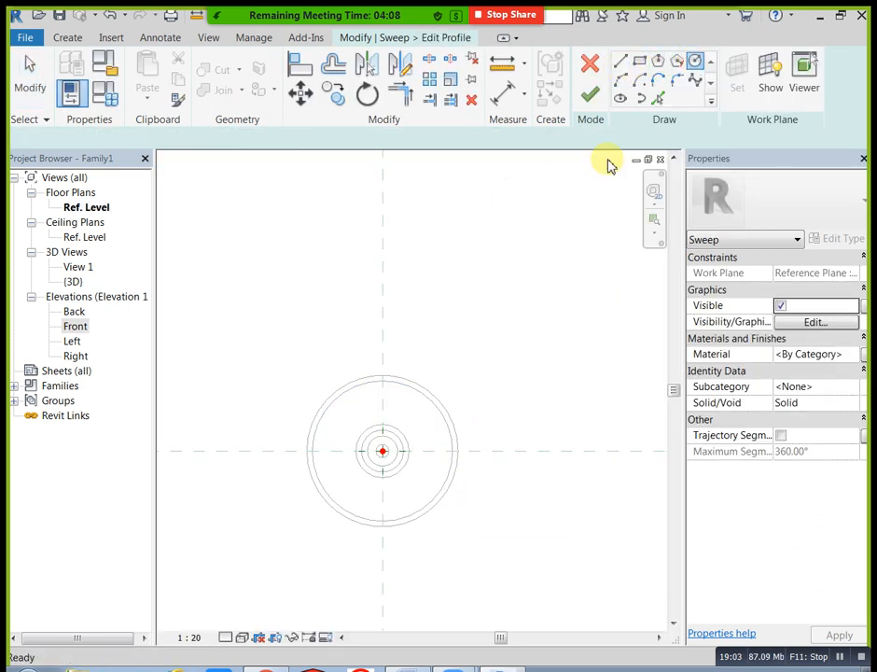
scroll(385, 421, up, 3)
scroll(392, 465, up, 3)
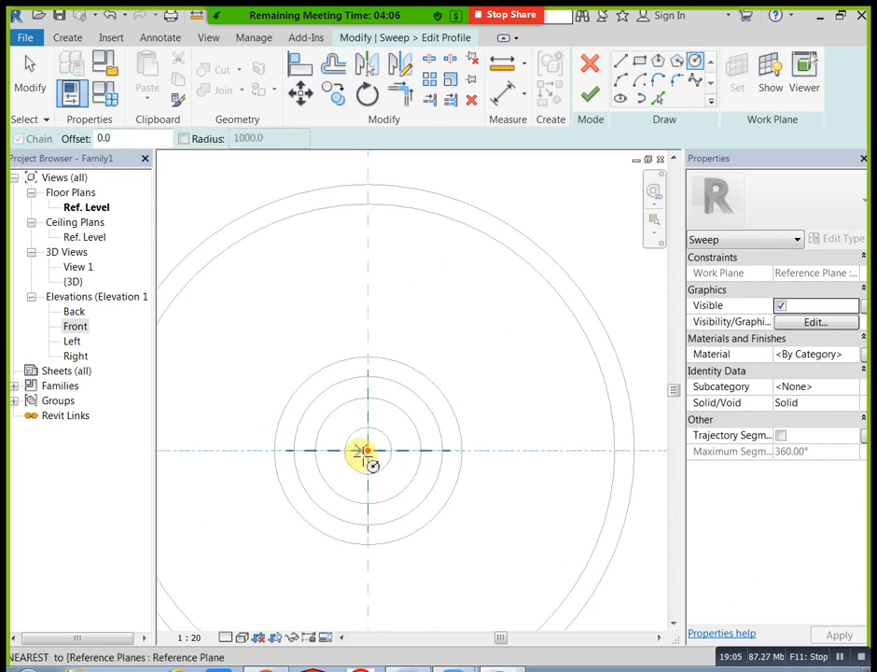
click(382, 454)
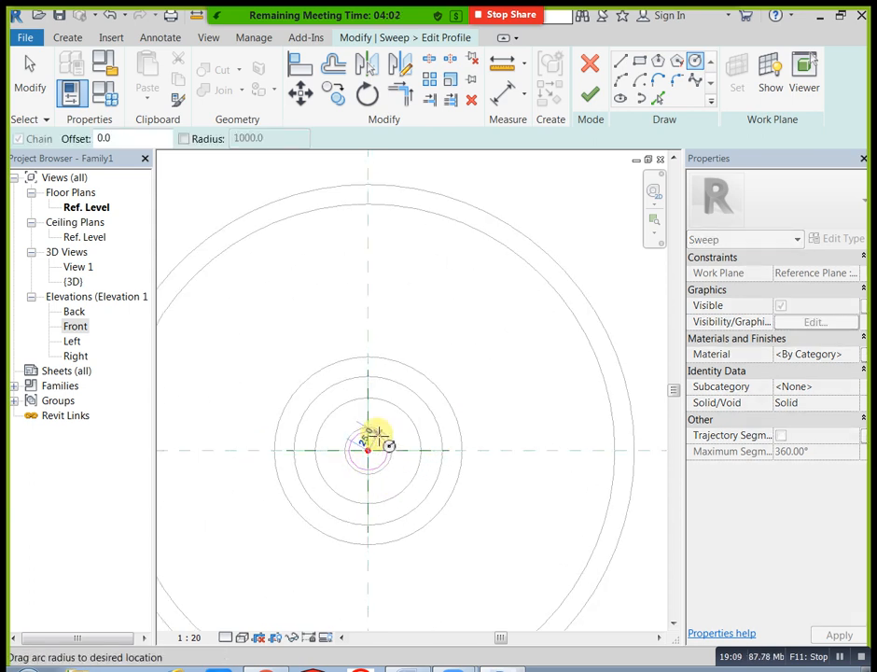
click(376, 431)
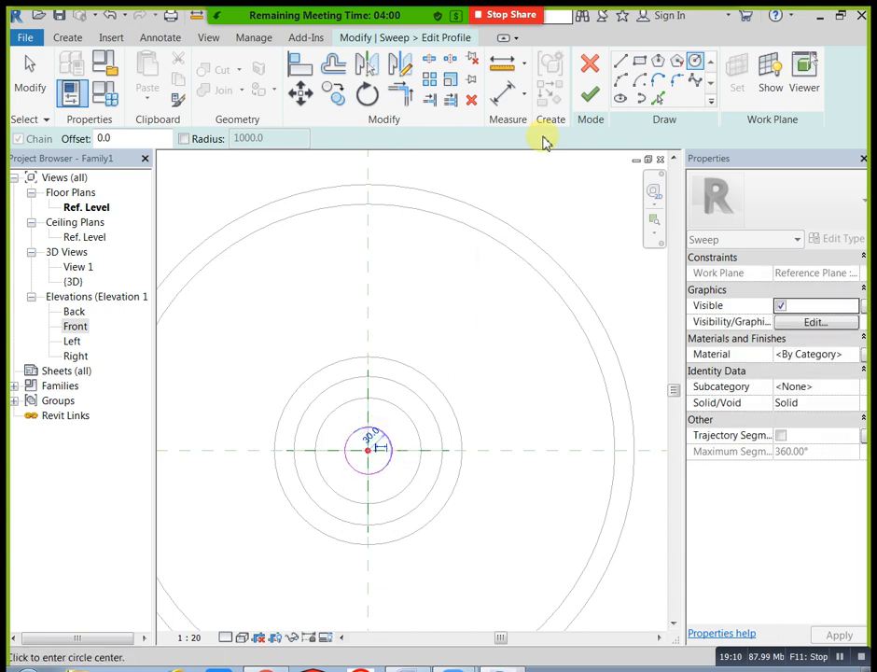
click(590, 94)
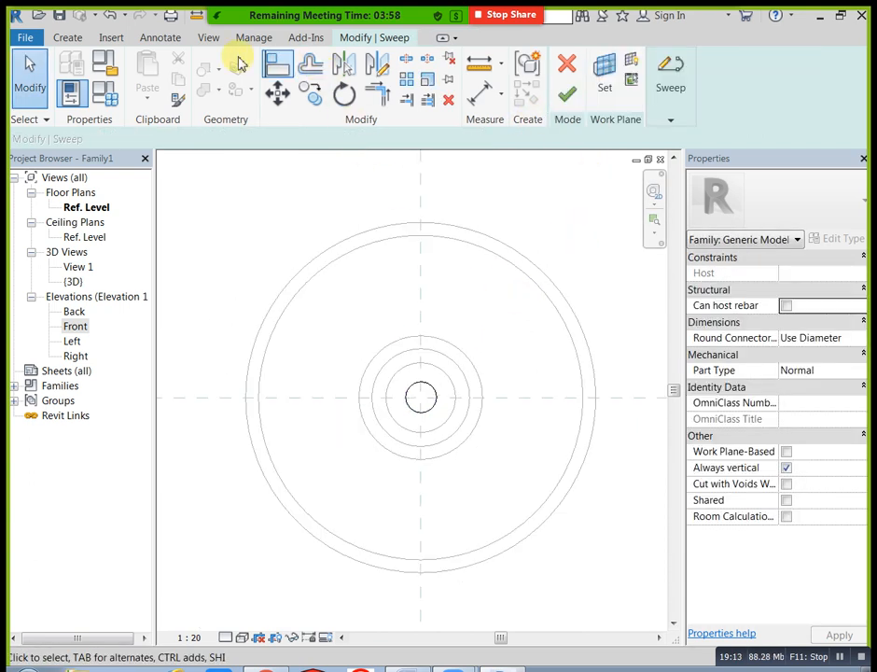
- Switch to the default 3D view and finish the sweep as a round rod above the cone
click(208, 37)
click(158, 67)
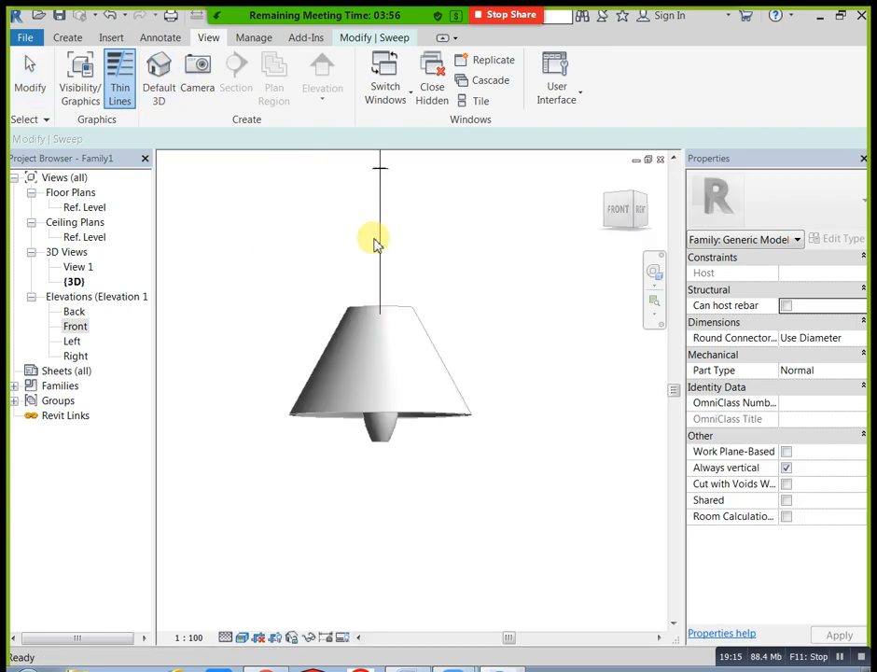
scroll(424, 270, up, 2)
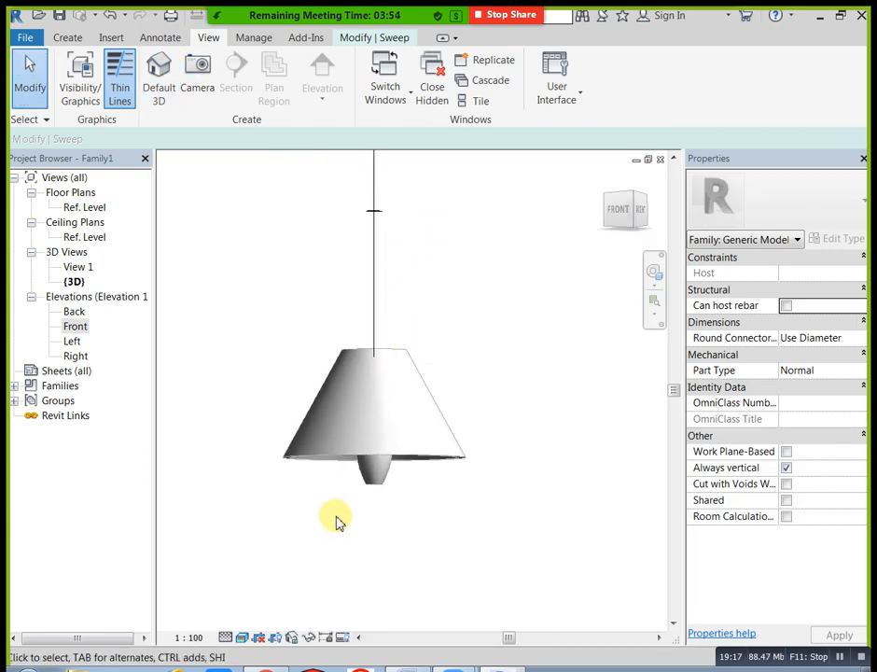
scroll(417, 437, down, 3)
scroll(468, 439, up, 1)
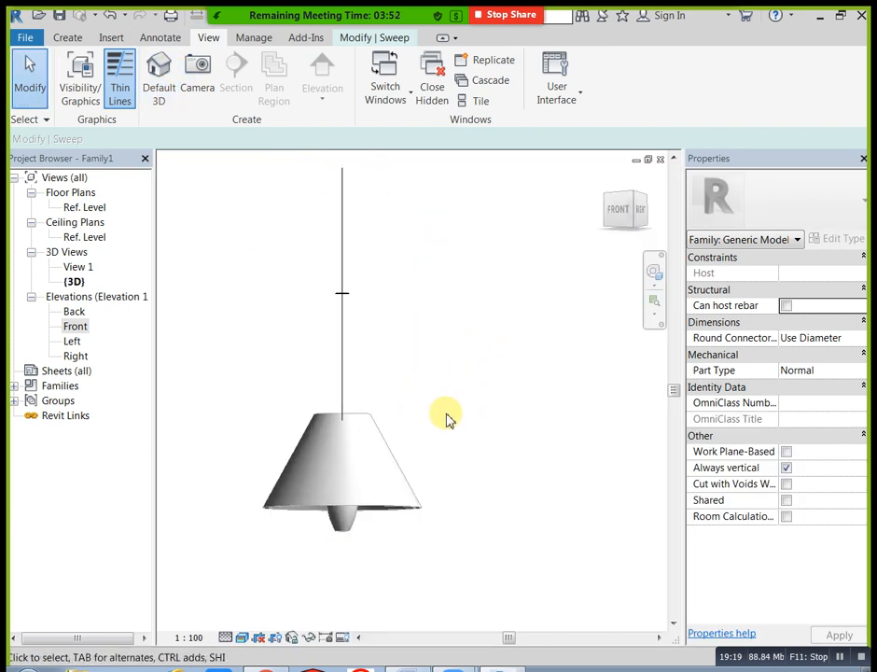
click(376, 38)
click(568, 95)
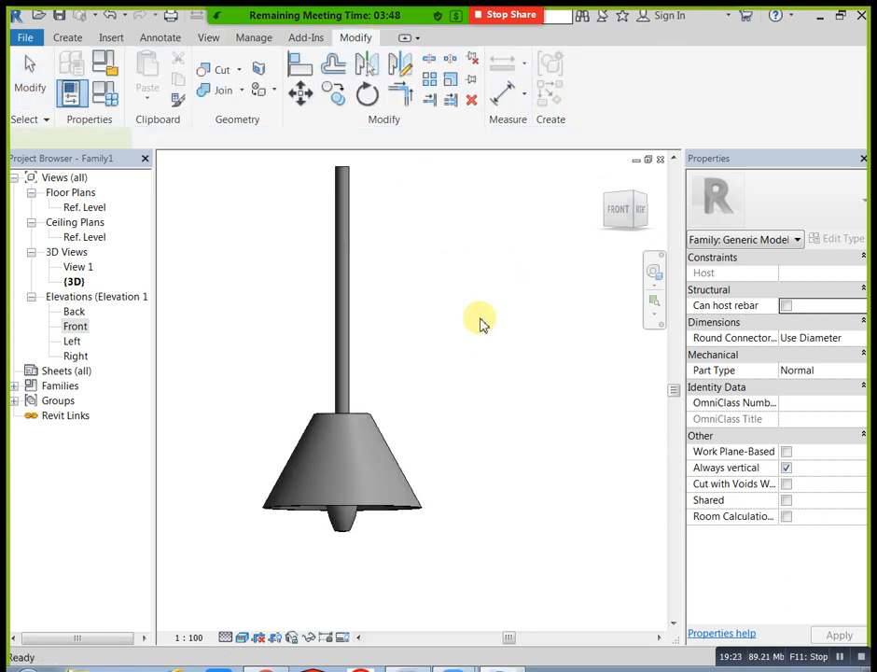
- Examine the assembled rod, cone and revolved bulb in the Front elevation and from below in the 3D view
scroll(448, 369, down, 2)
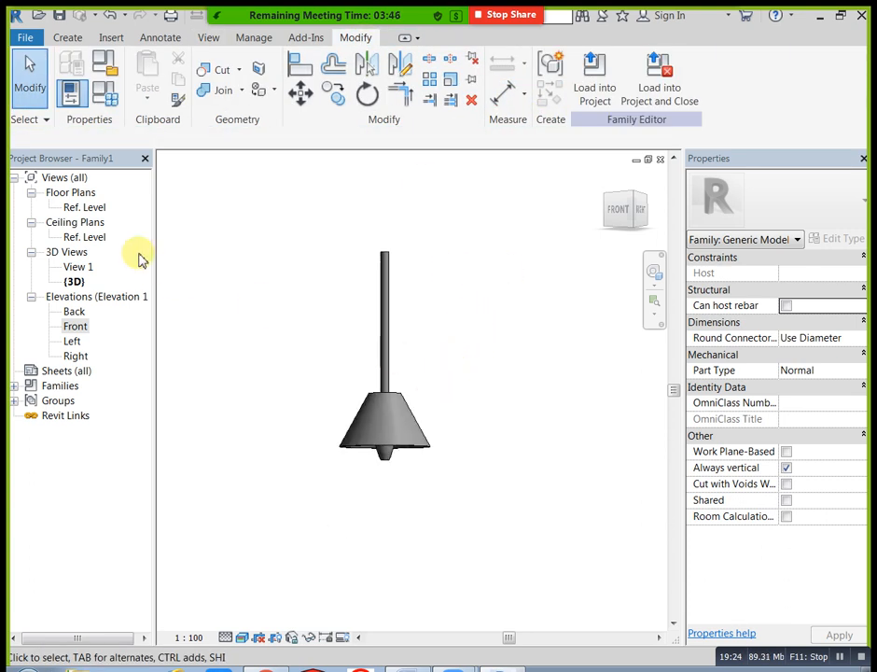
click(84, 207)
double_click(74, 326)
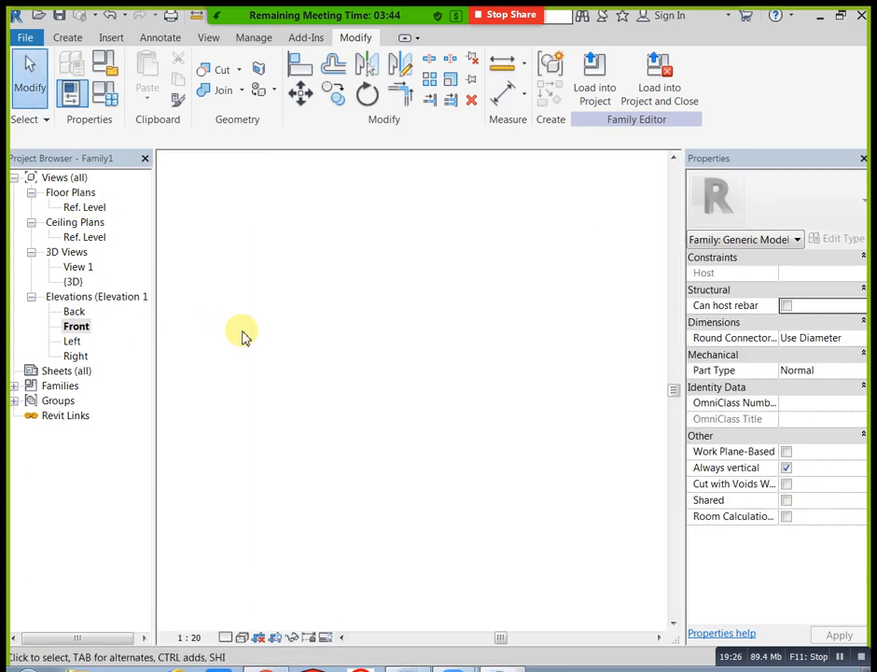
scroll(254, 342, down, 3)
middle_drag(286, 318, 284, 376)
scroll(279, 402, up, 3)
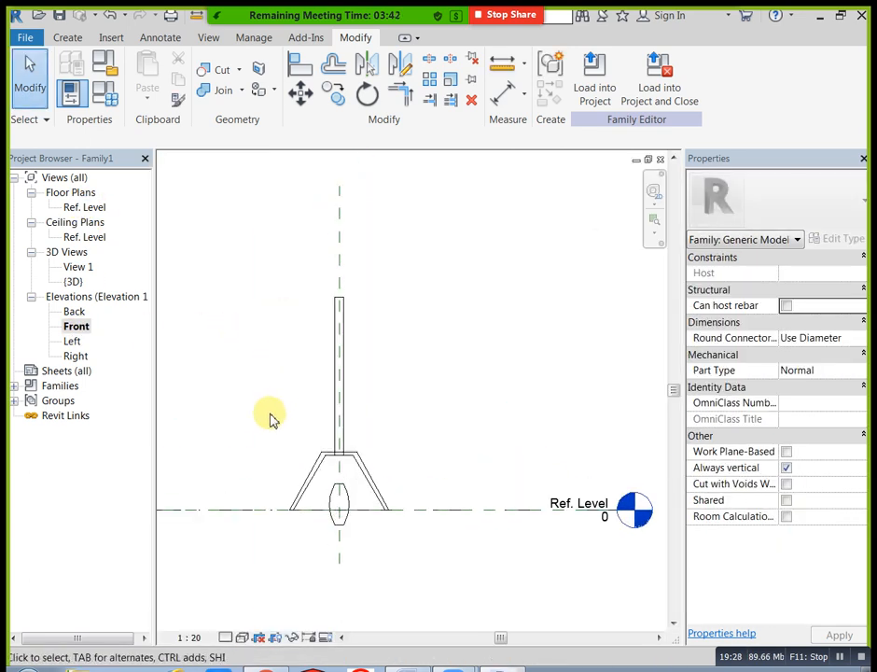
drag(228, 416, 556, 408)
drag(213, 322, 451, 320)
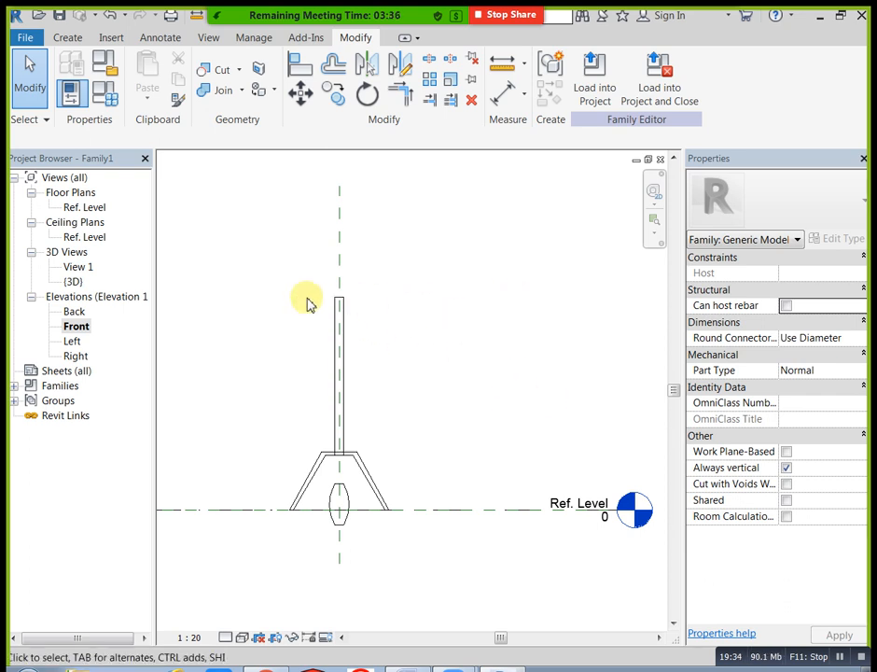
drag(204, 307, 521, 283)
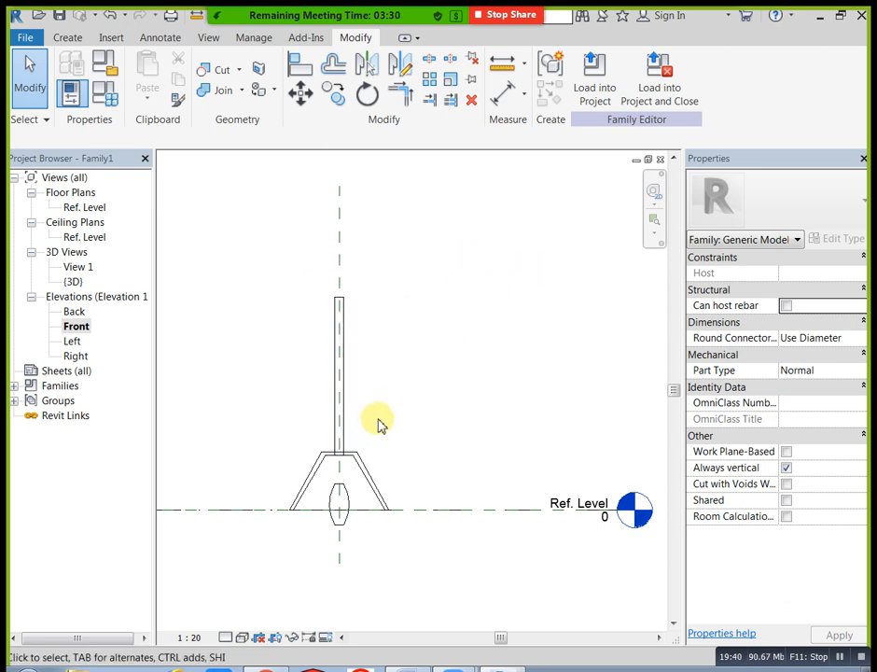
scroll(376, 425, down, 2)
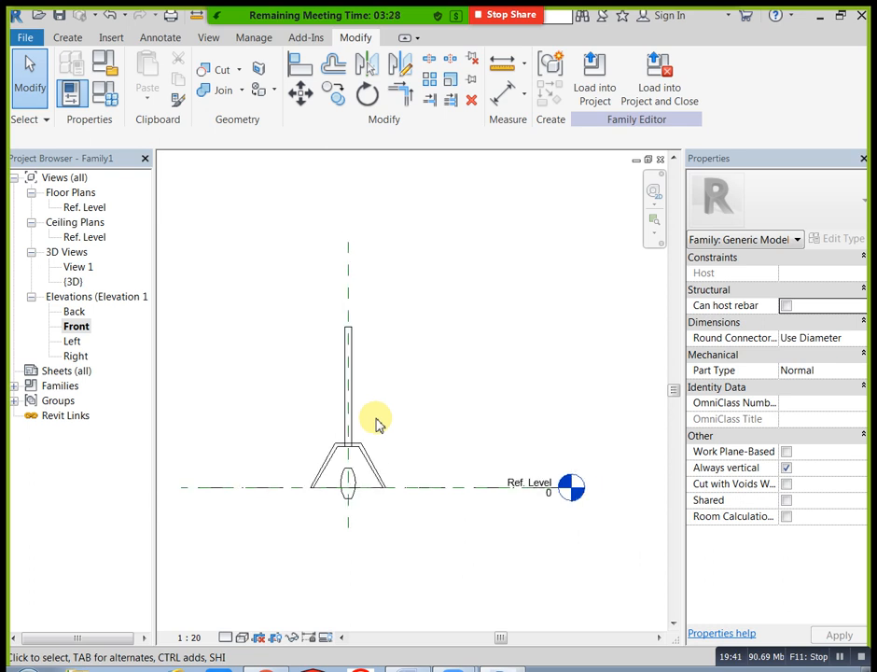
click(210, 37)
click(164, 67)
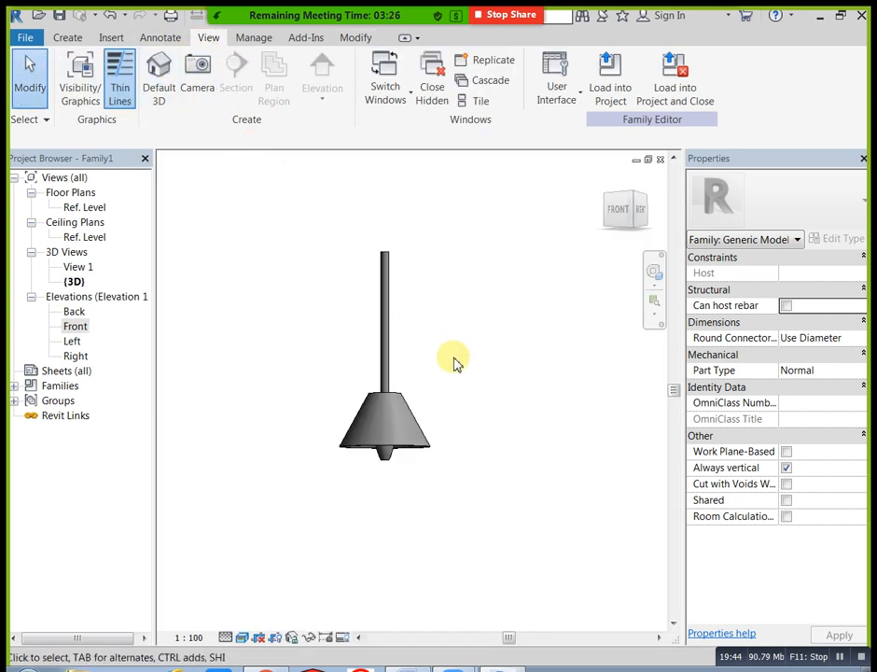
shift+middle_drag(453, 371, 407, 351)
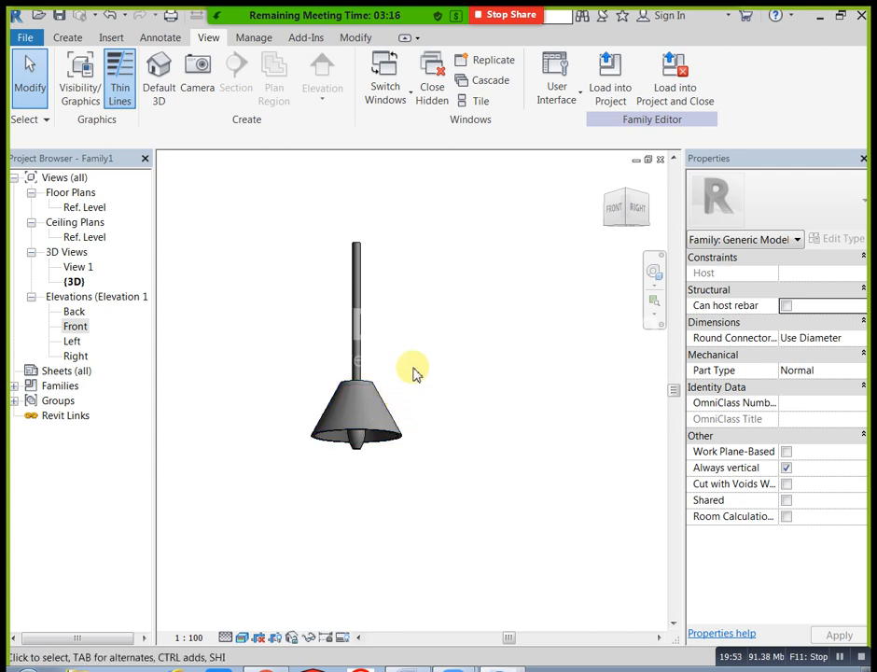
- Annotate the screen beside the lamp with a freehand red sketch of a table-like frame, crossbar, small box, trapezoid and hanging line
click(67, 38)
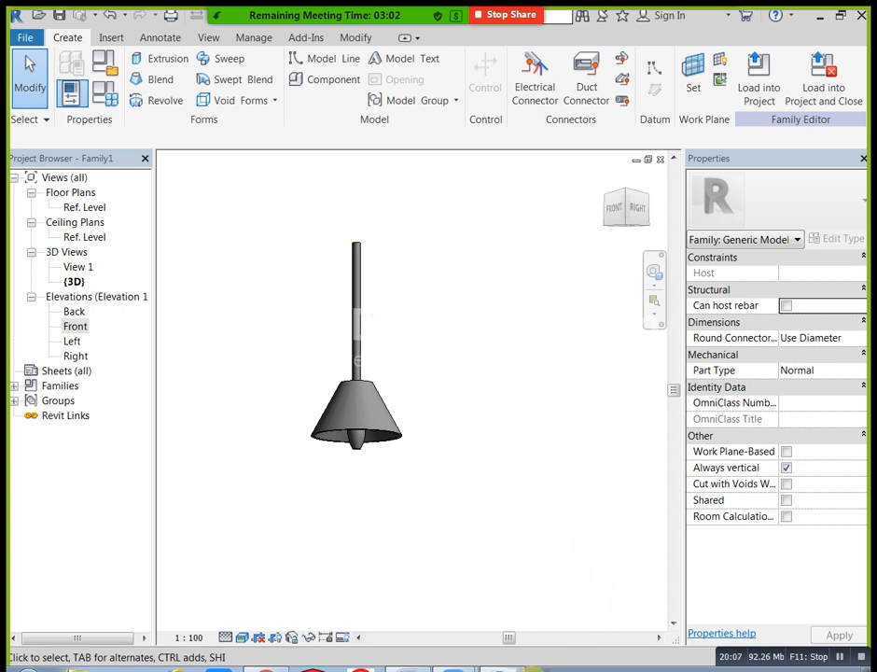
right_click(533, 670)
click(569, 637)
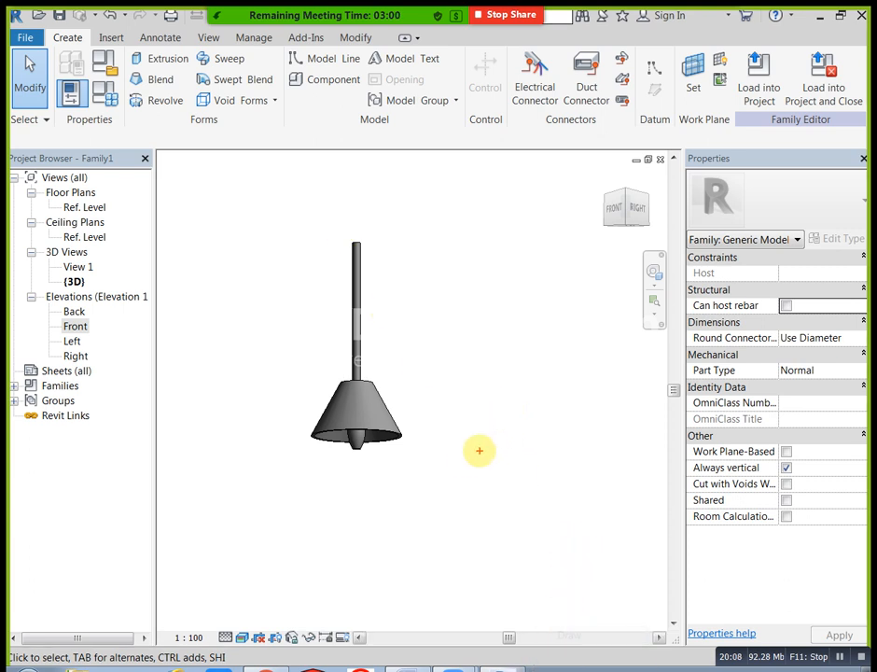
mouse_move(465, 461)
mouse_down()
mouse_move(465, 336)
mouse_move(528, 314)
mouse_move(601, 314)
mouse_move(614, 461)
mouse_up()
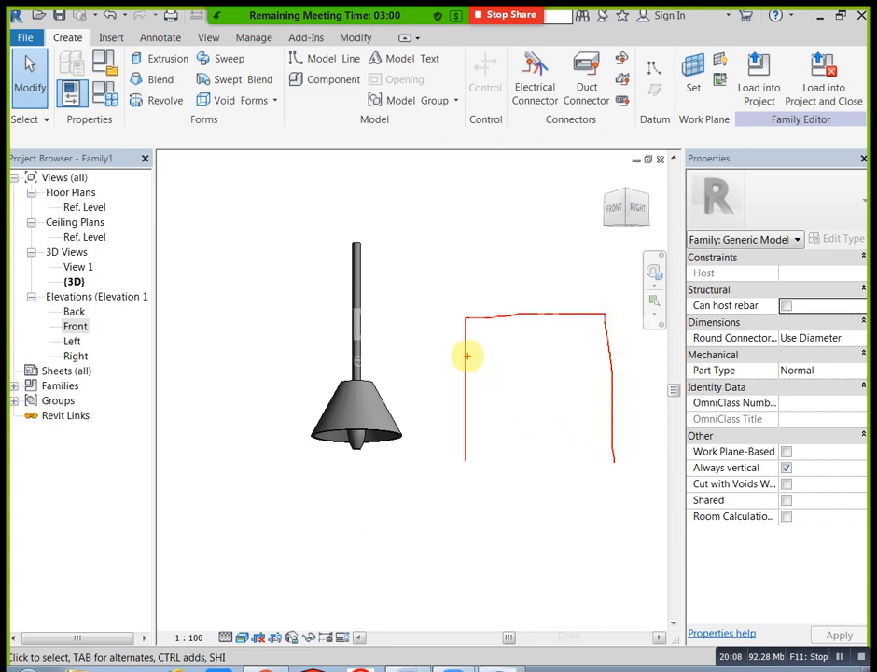
drag(465, 357, 618, 361)
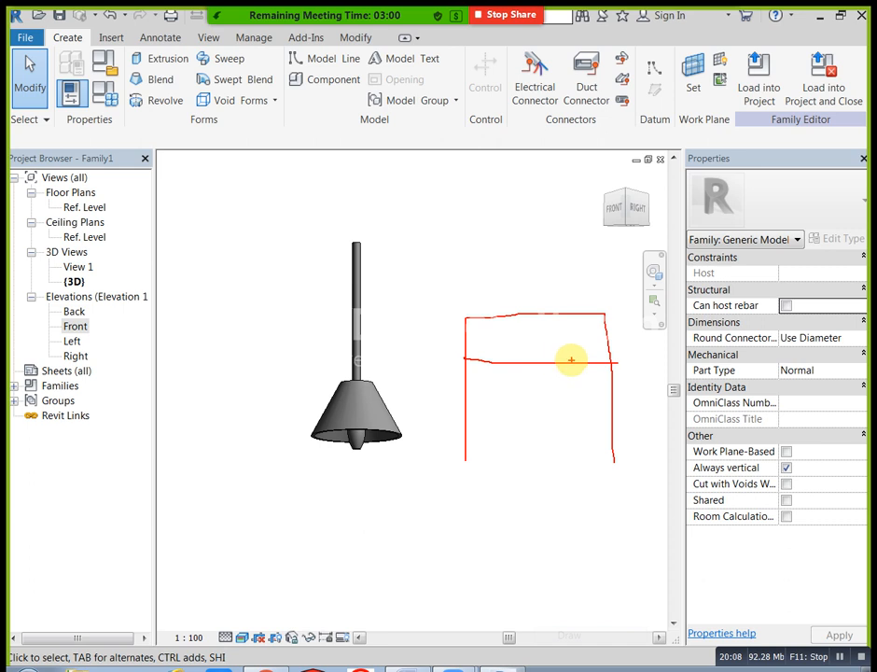
mouse_move(562, 362)
mouse_down()
mouse_move(563, 374)
mouse_move(587, 378)
mouse_move(596, 365)
mouse_up()
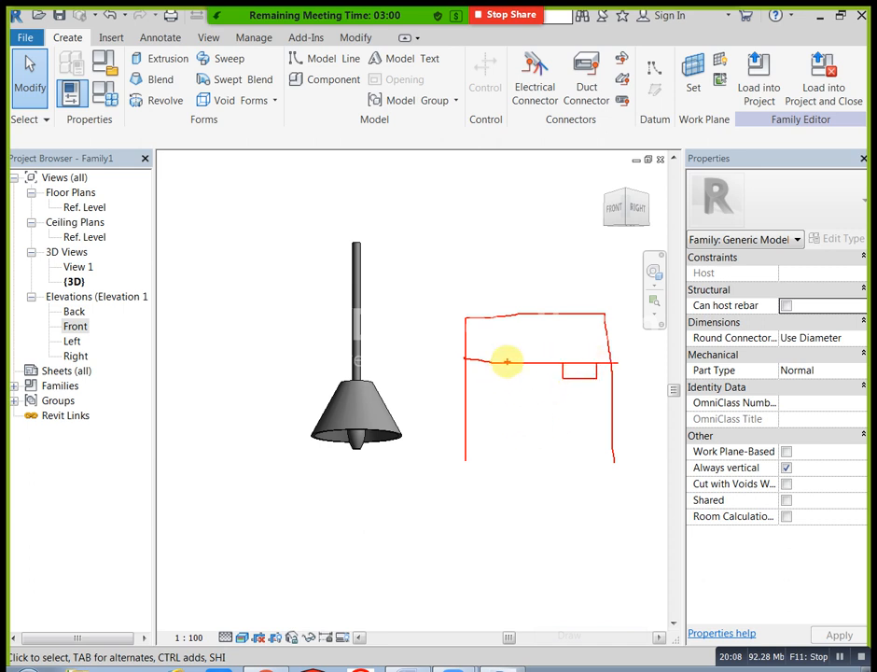
mouse_move(506, 361)
mouse_down()
mouse_move(516, 350)
mouse_move(539, 355)
mouse_up()
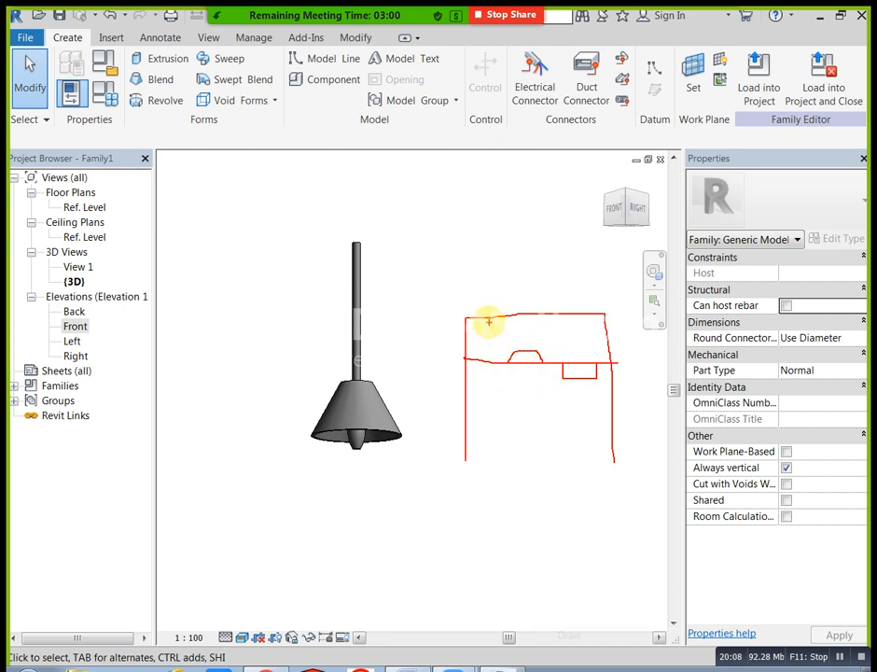
drag(485, 319, 489, 373)
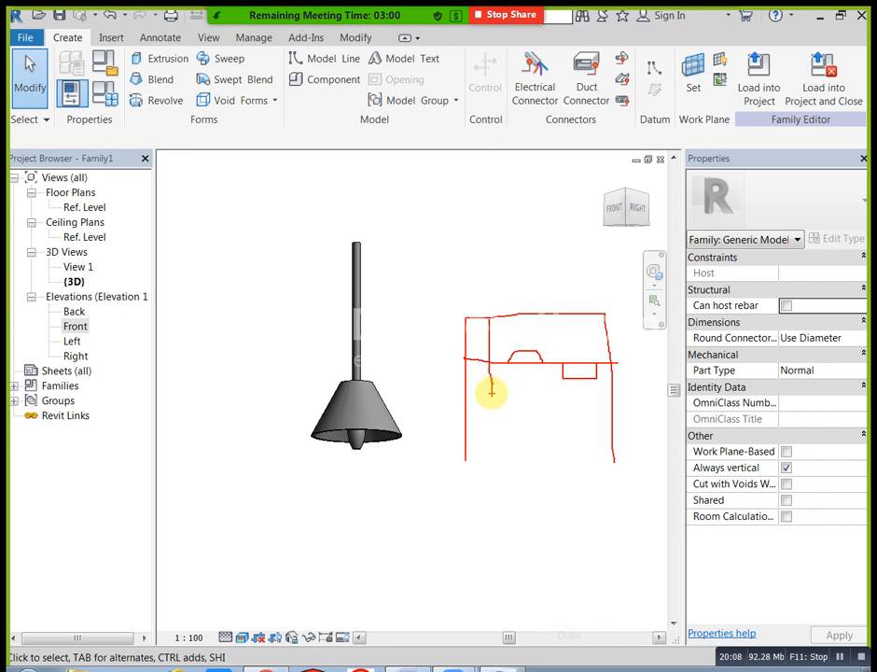
mouse_move(481, 391)
mouse_down()
mouse_move(505, 390)
mouse_move(492, 393)
mouse_up()
drag(491, 399, 459, 431)
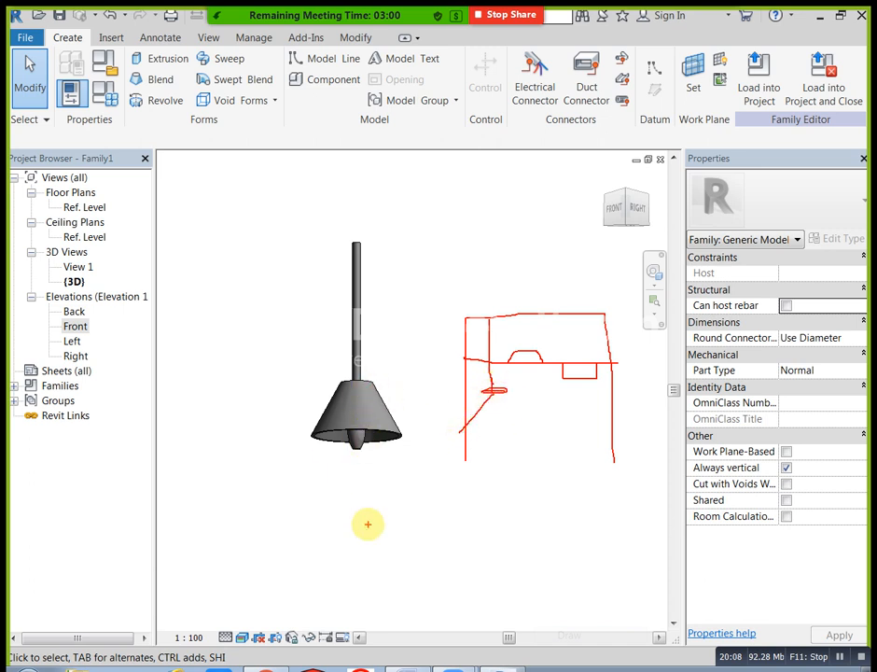
mouse_move(464, 358)
mouse_down()
mouse_move(538, 351)
mouse_move(534, 288)
mouse_up()
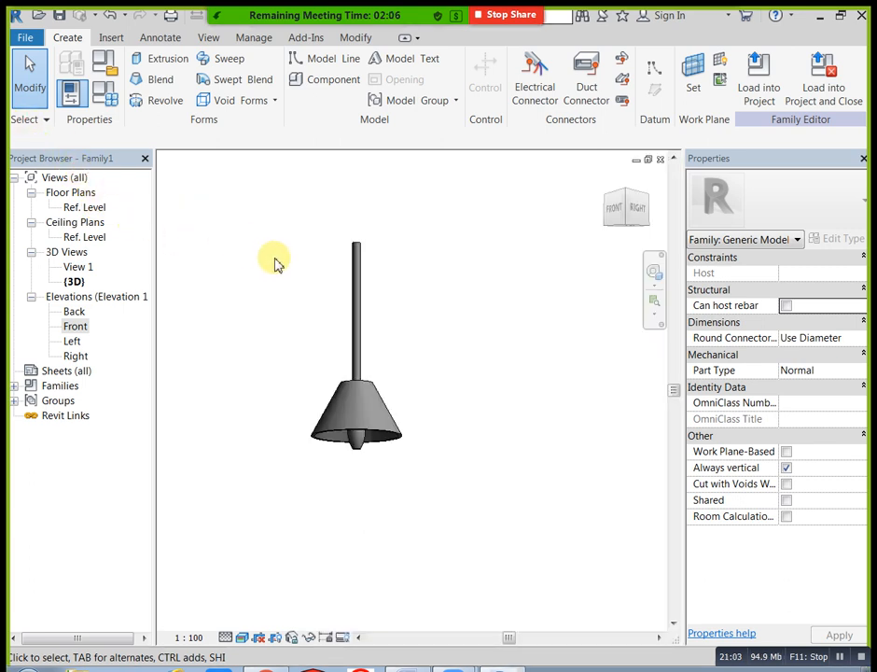
- View the lamp from slightly above in 3D and show the available void form types
shift+middle_drag(426, 266, 439, 317)
click(252, 103)
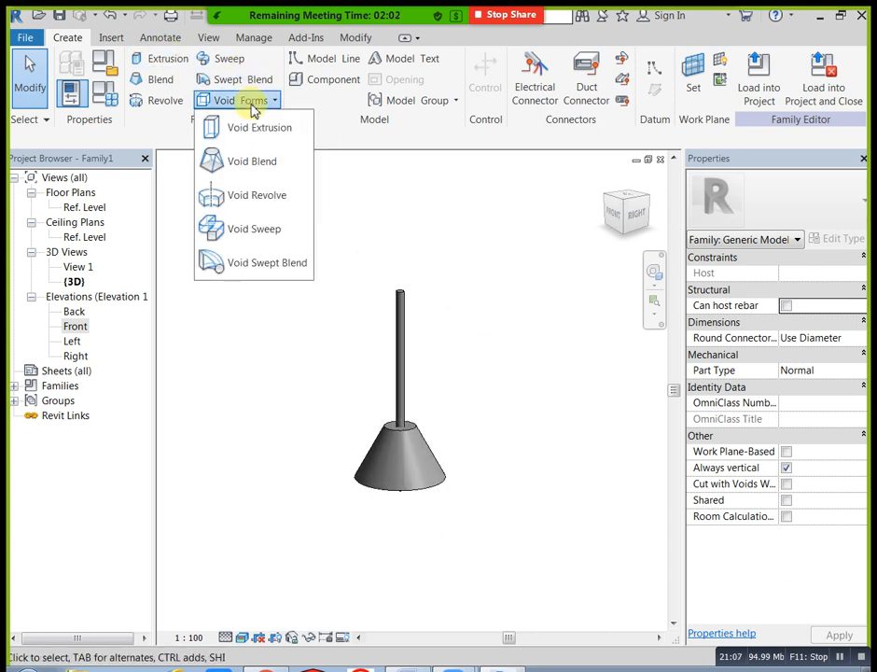